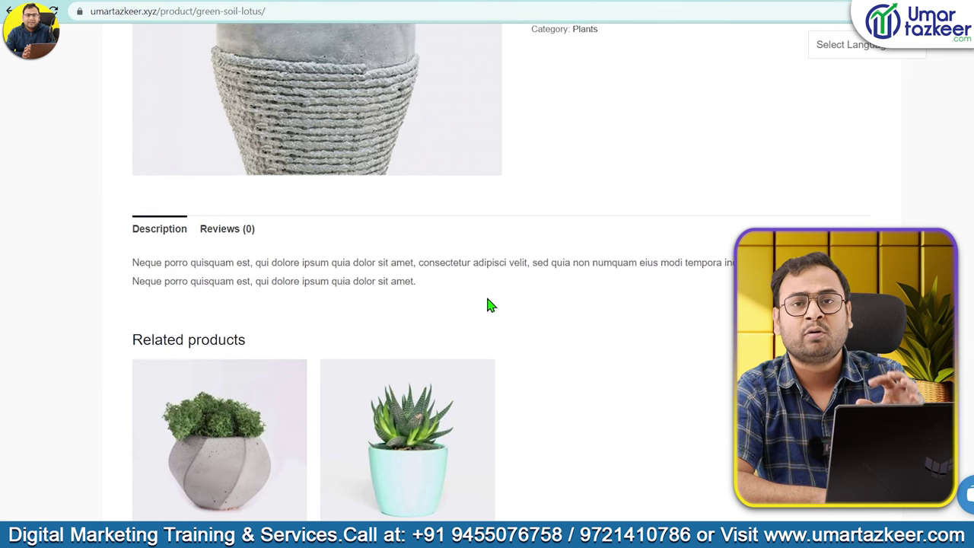
- Look over the description and related products on the Green Soil Lotus product page
scroll(490, 305, down, 4)
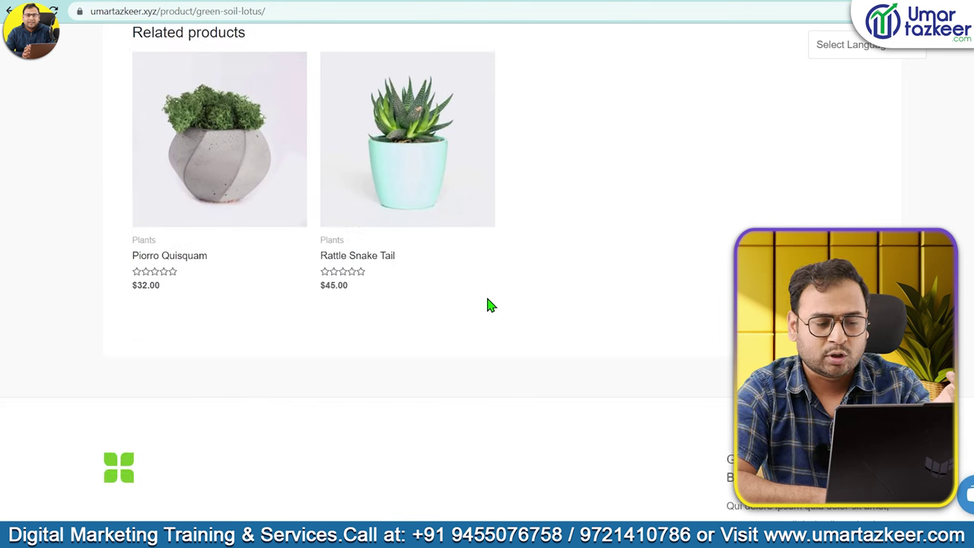
scroll(490, 305, up, 3)
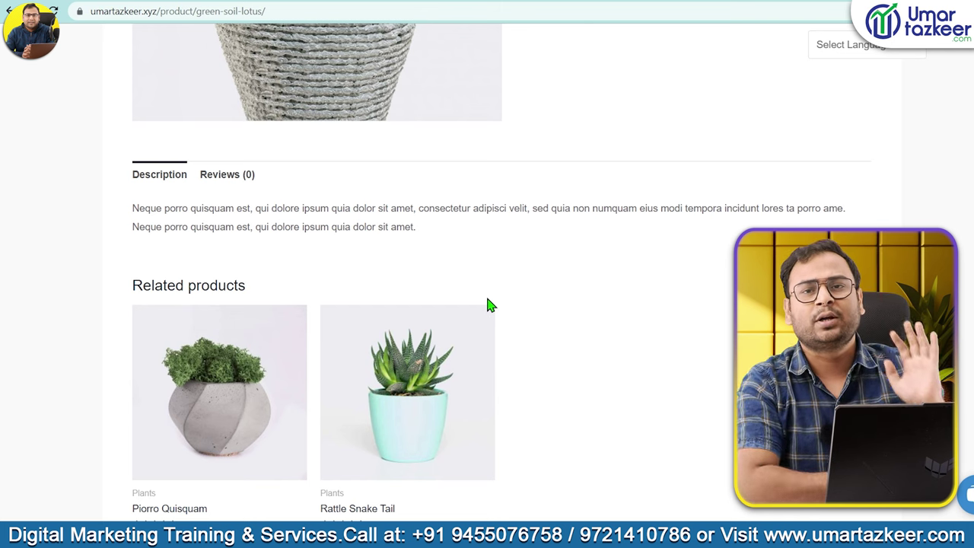
scroll(489, 304, up, 5)
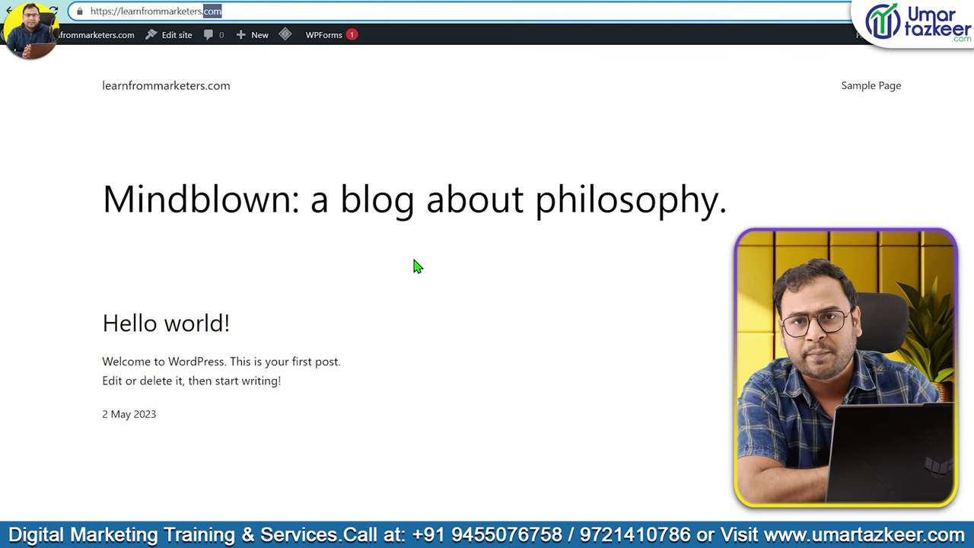
- Open the WordPress admin dashboard of learnfrommarketers.com and look over its address and widgets
click(163, 2)
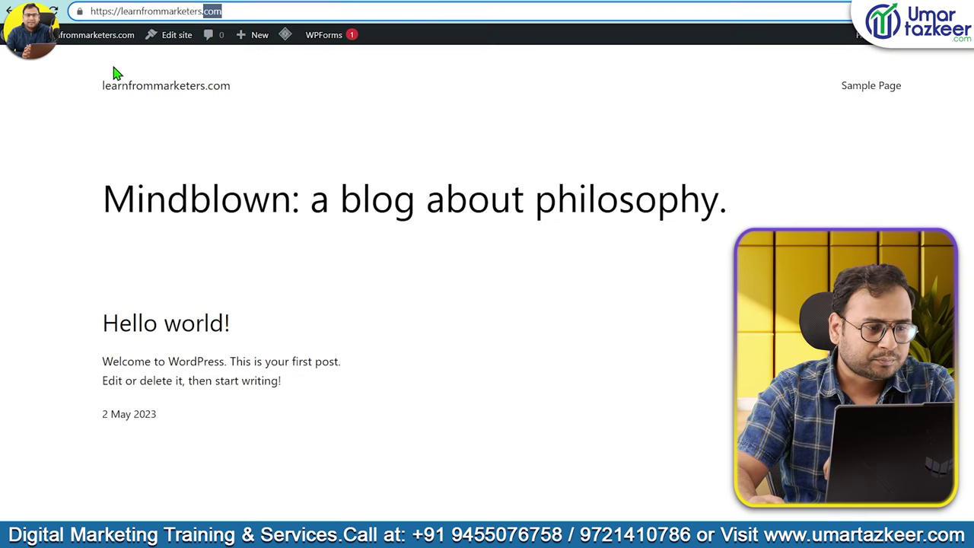
key(Return)
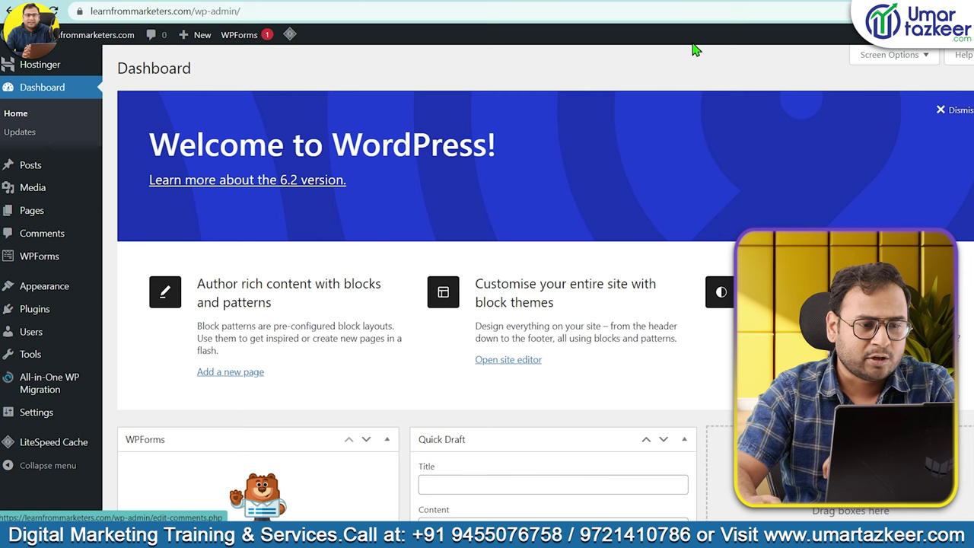
scroll(613, 261, down, 5)
scroll(637, 322, up, 5)
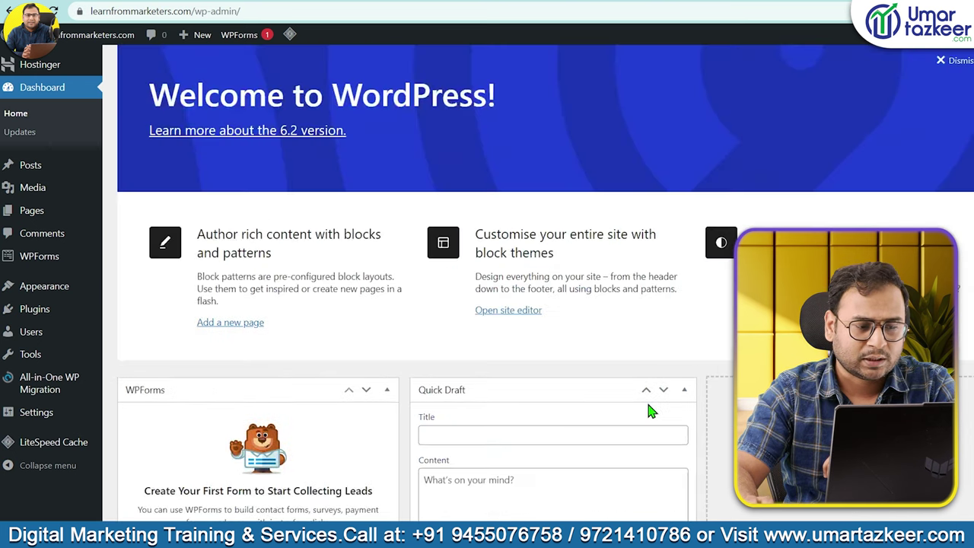
drag(221, 10, 308, 11)
click(308, 11)
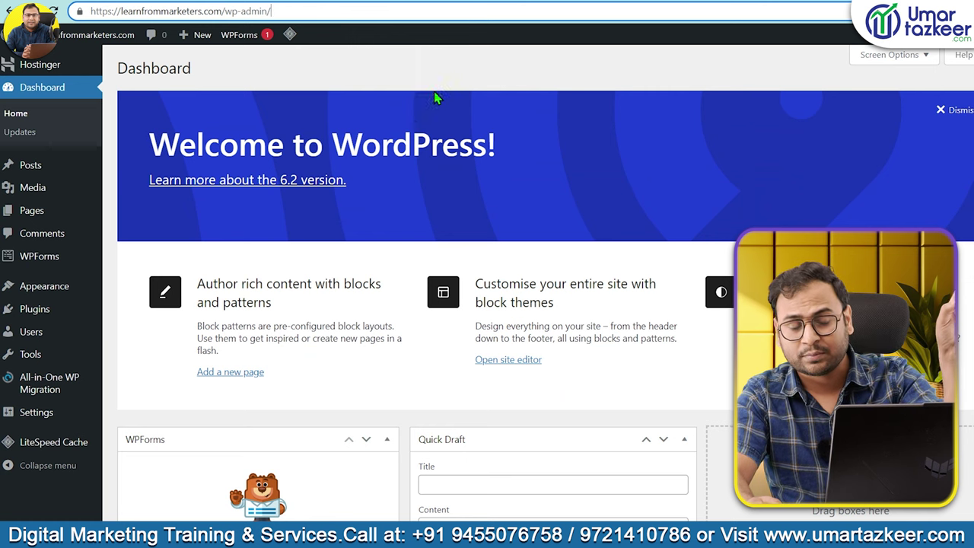
scroll(538, 293, down, 5)
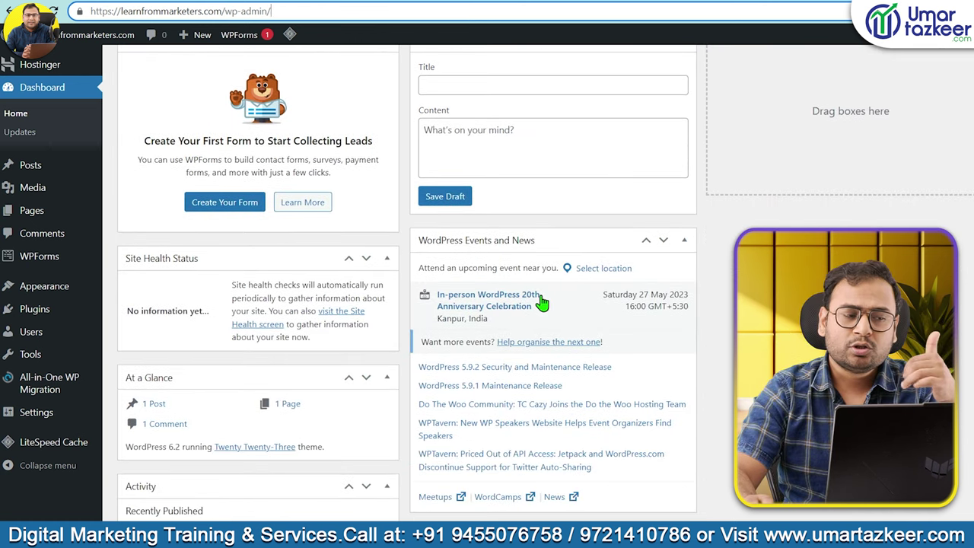
scroll(372, 192, up, 4)
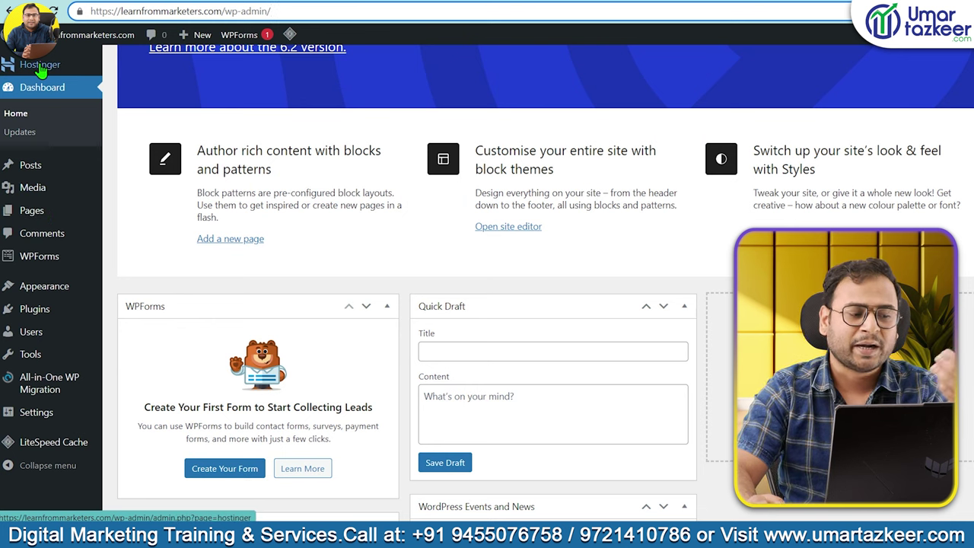
- Open the installed plugins list and select every plugin from Akismet Anti-Spam to WPForms Lite
click(34, 308)
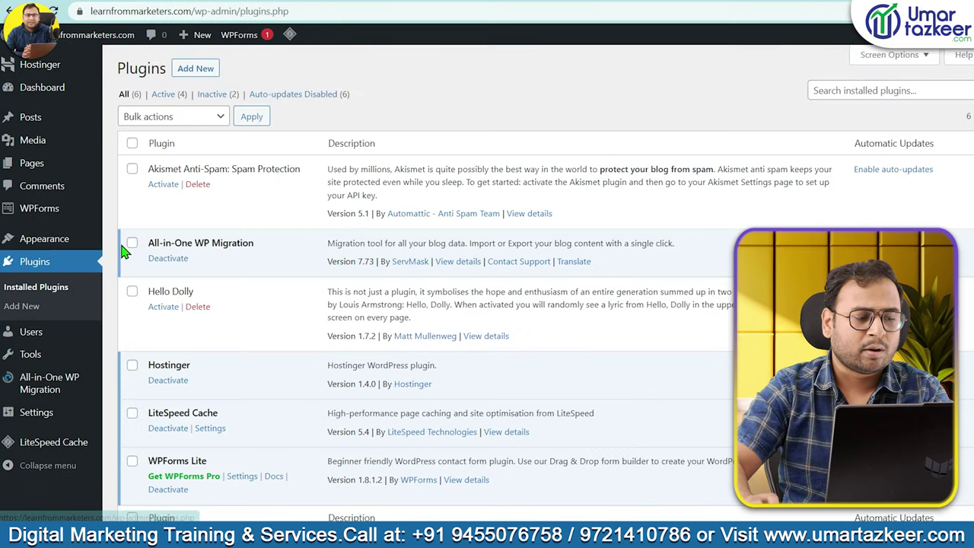
click(132, 168)
click(132, 244)
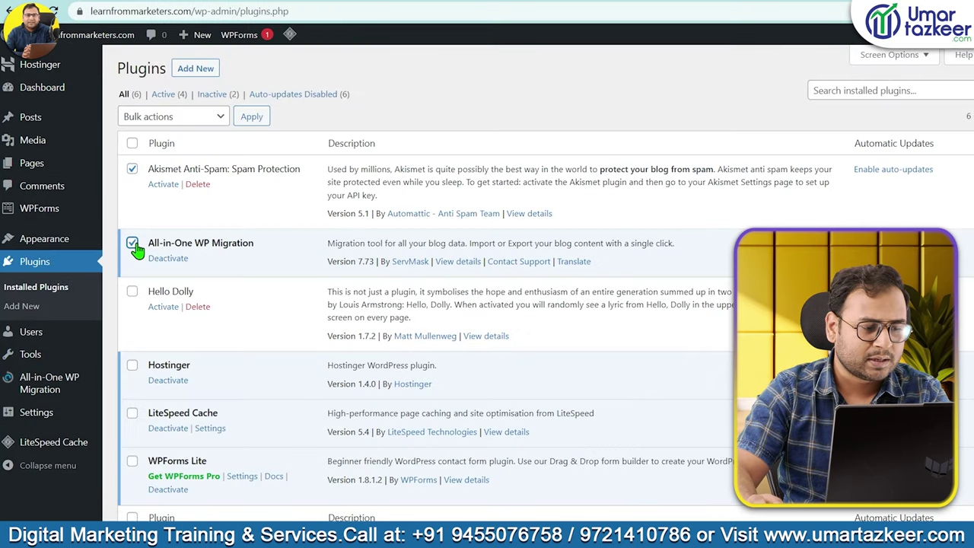
click(132, 293)
scroll(274, 350, down, 1)
click(133, 299)
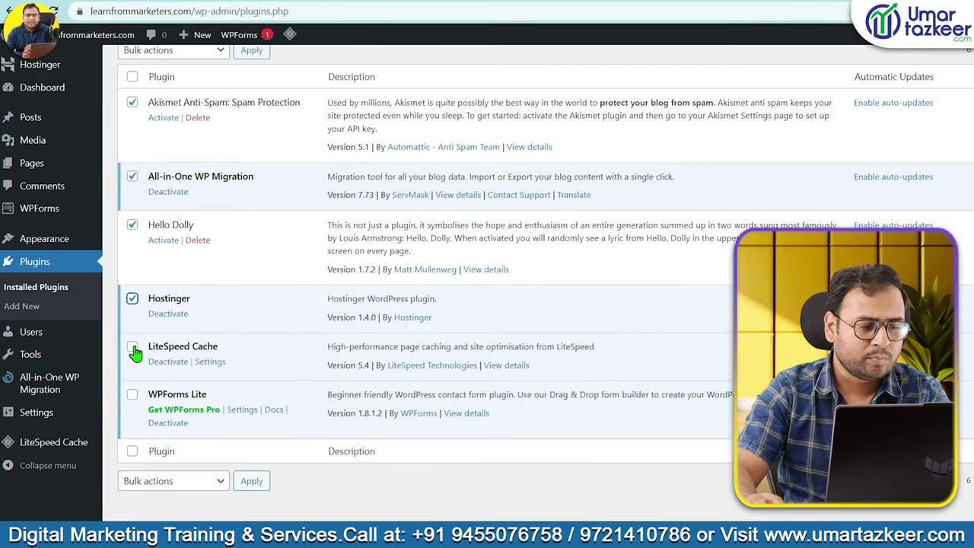
click(133, 346)
click(133, 395)
scroll(233, 321, up, 1)
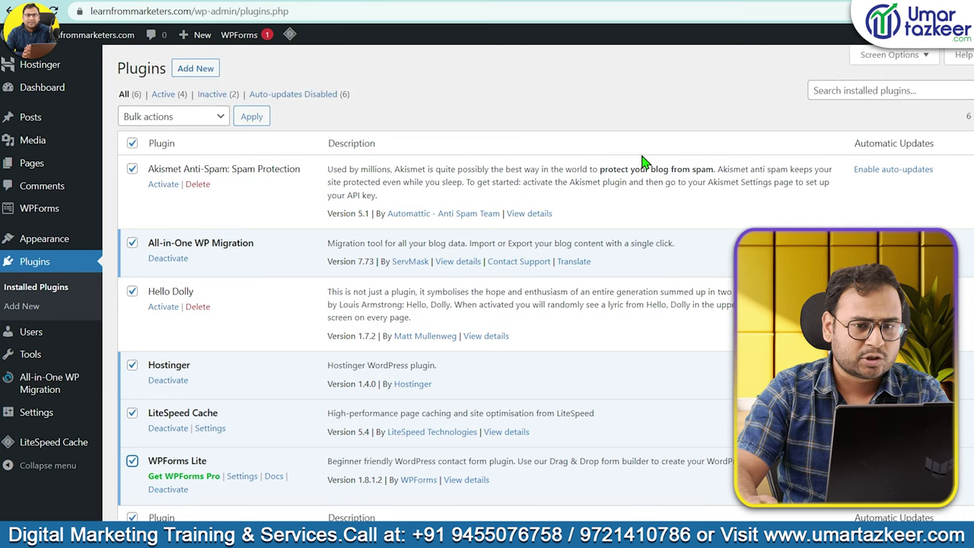
scroll(342, 322, down, 1)
scroll(342, 322, up, 1)
scroll(444, 240, up, 1)
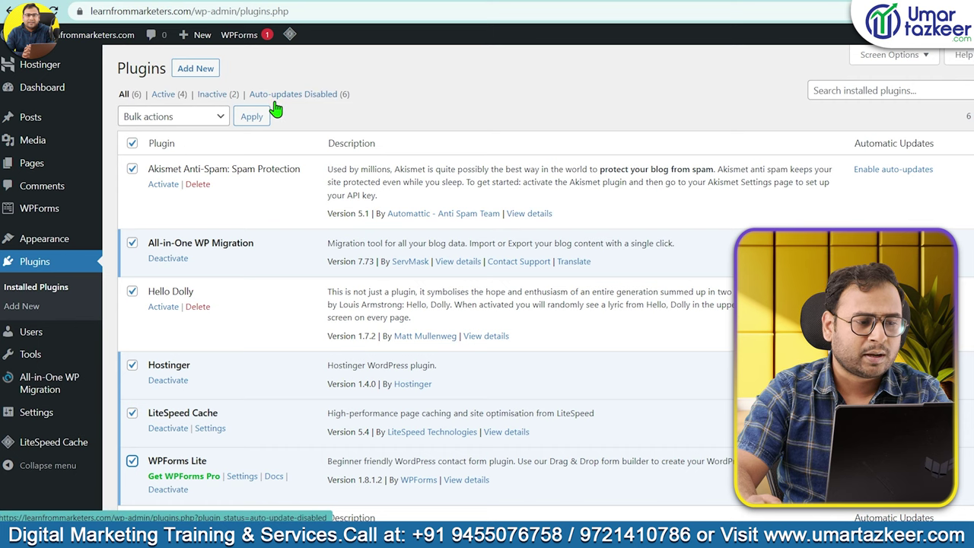
- Filter the list to inactive plugins, select Akismet Anti-Spam and Hello Dolly, and choose Delete as the bulk action
click(230, 98)
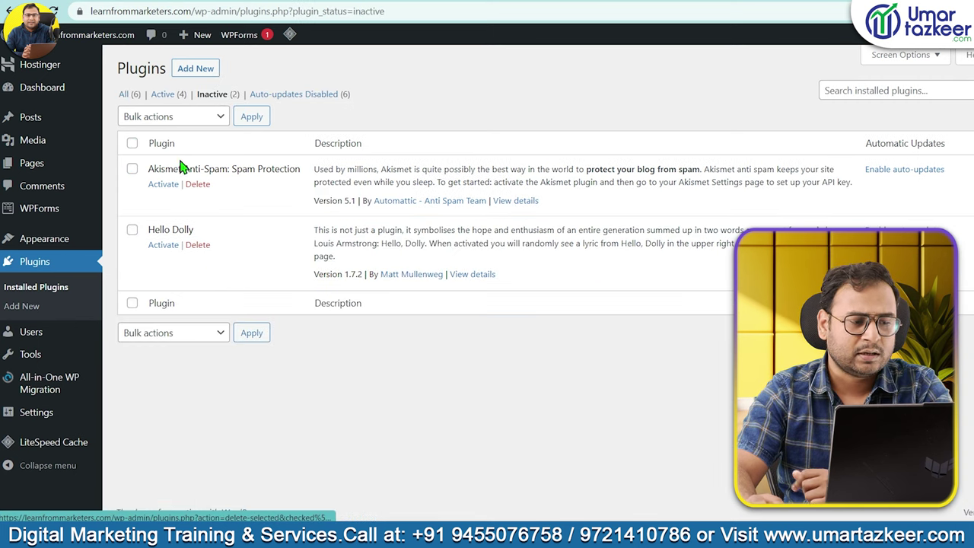
click(205, 123)
click(174, 211)
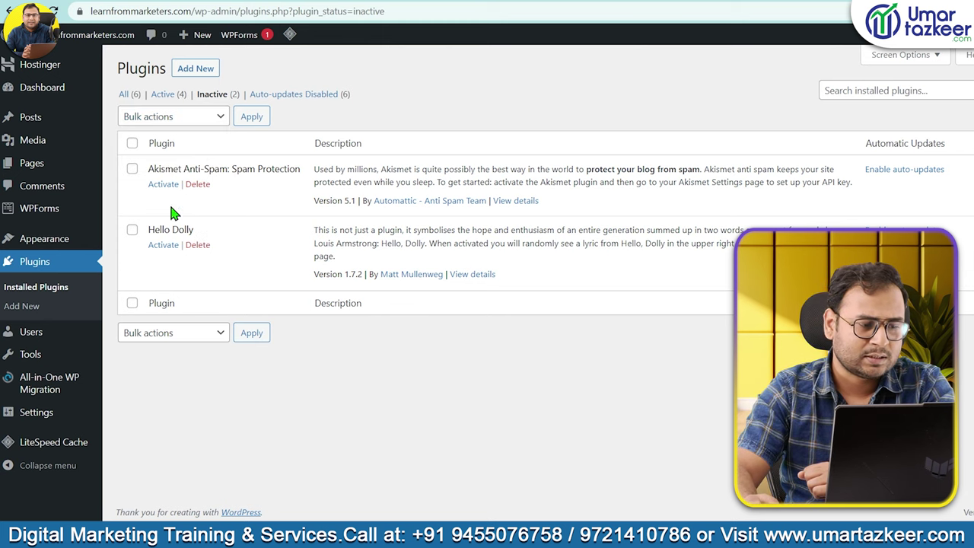
click(132, 169)
click(132, 229)
click(174, 116)
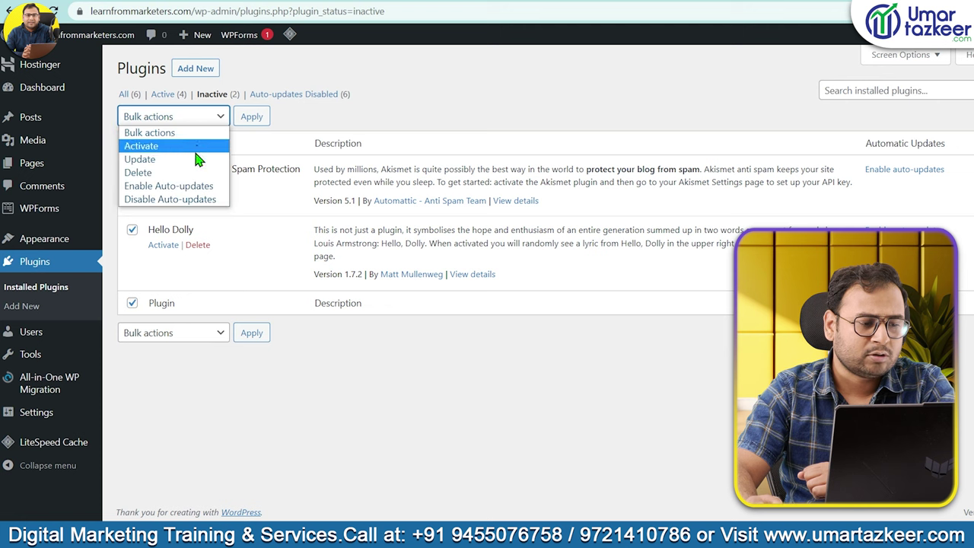
click(186, 173)
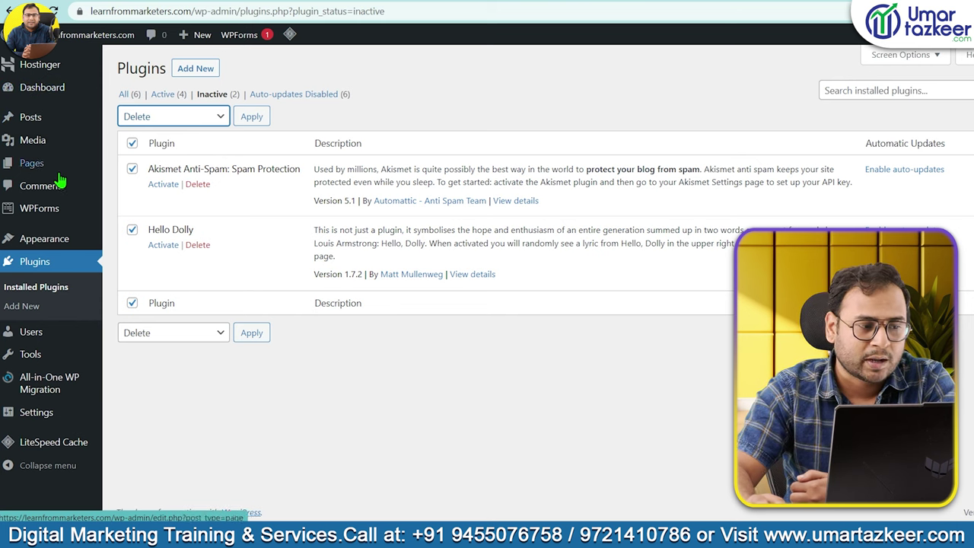
mouse_move(47, 145)
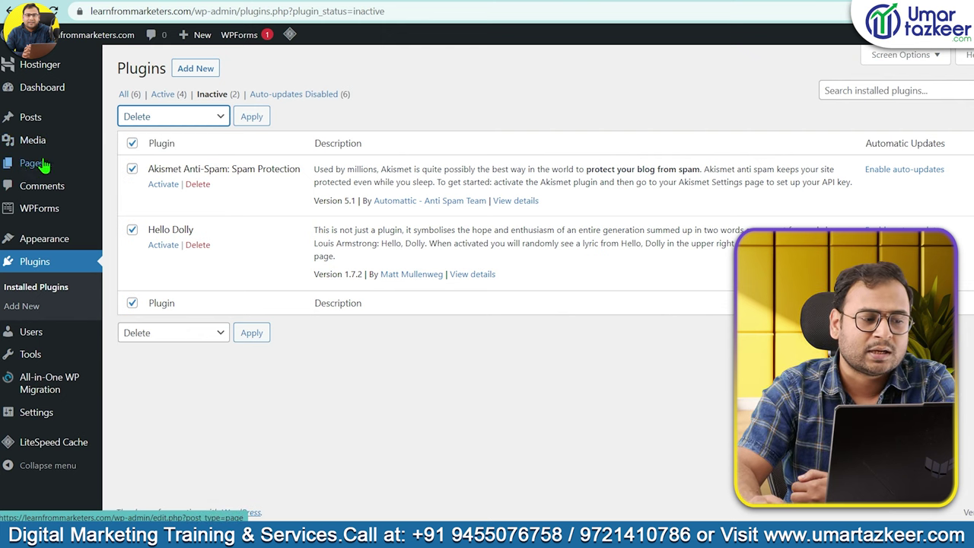
mouse_move(36, 165)
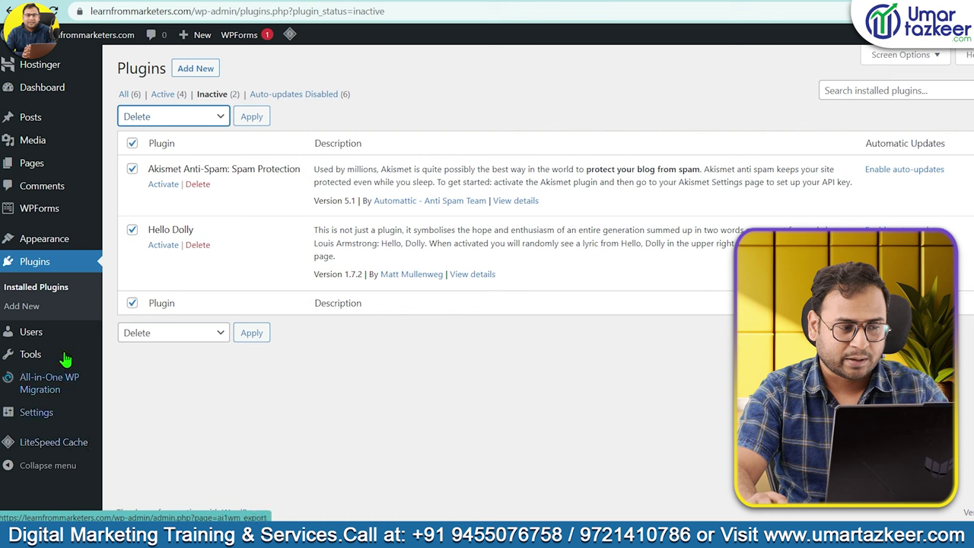
mouse_move(40, 397)
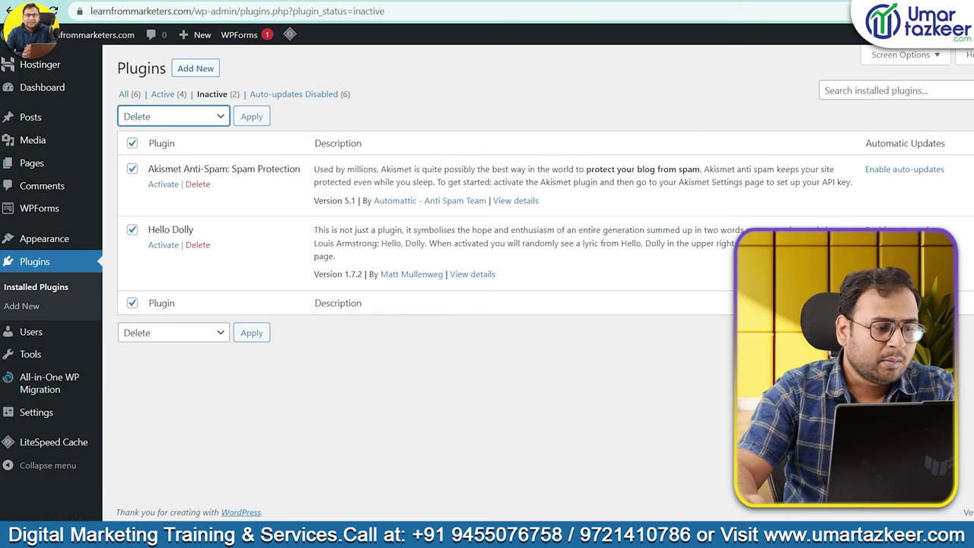
- Go to the site's themes and open the page for adding a new theme
mouse_move(38, 247)
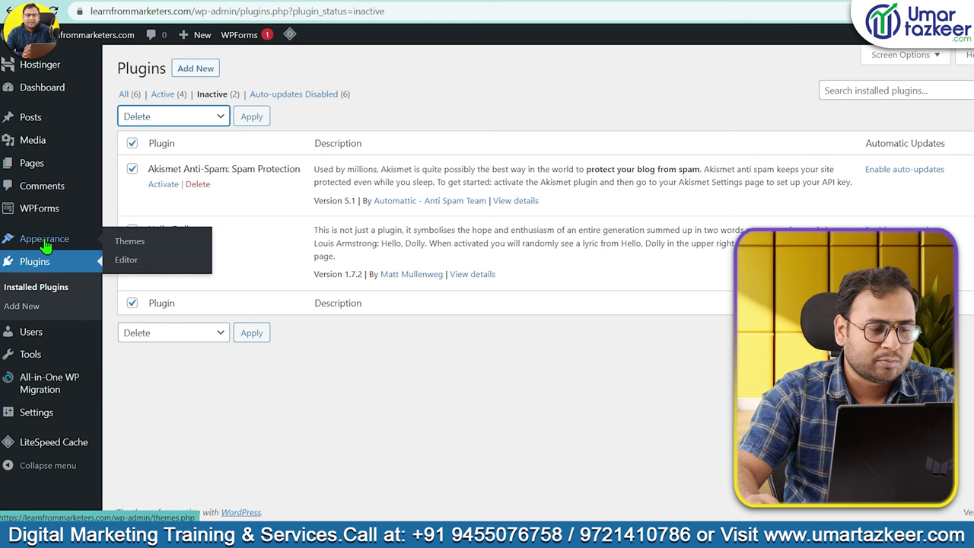
click(129, 240)
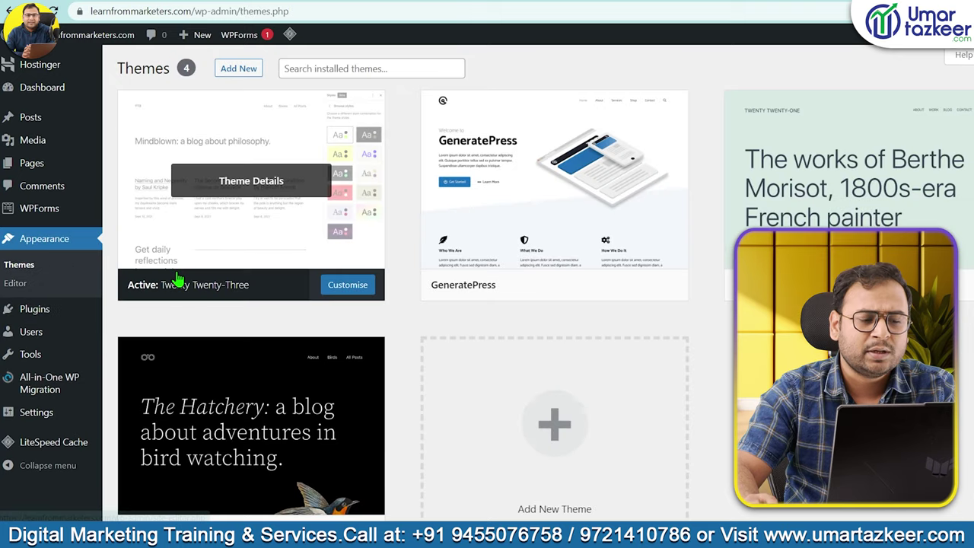
click(238, 71)
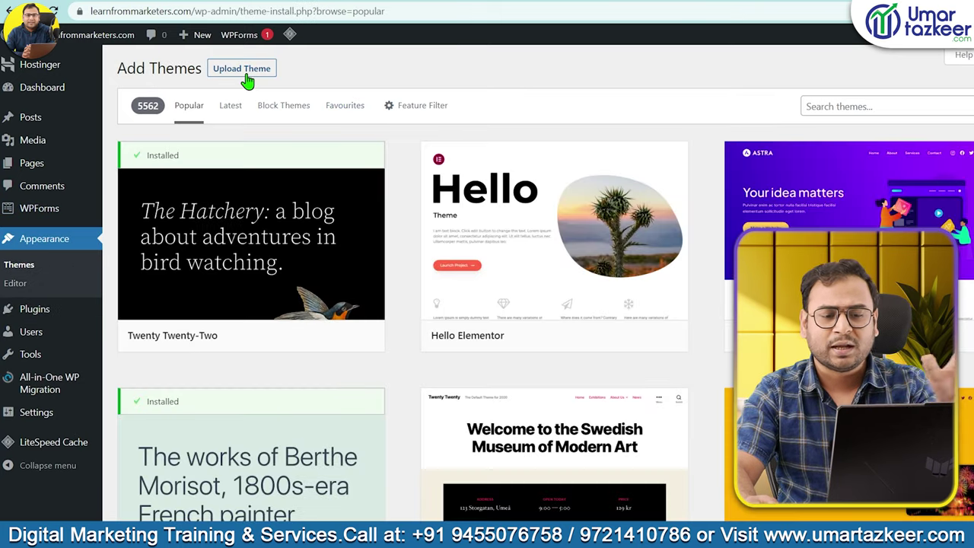
- Search the theme directory for "Generate Press" and activate the GeneratePress theme
click(843, 103)
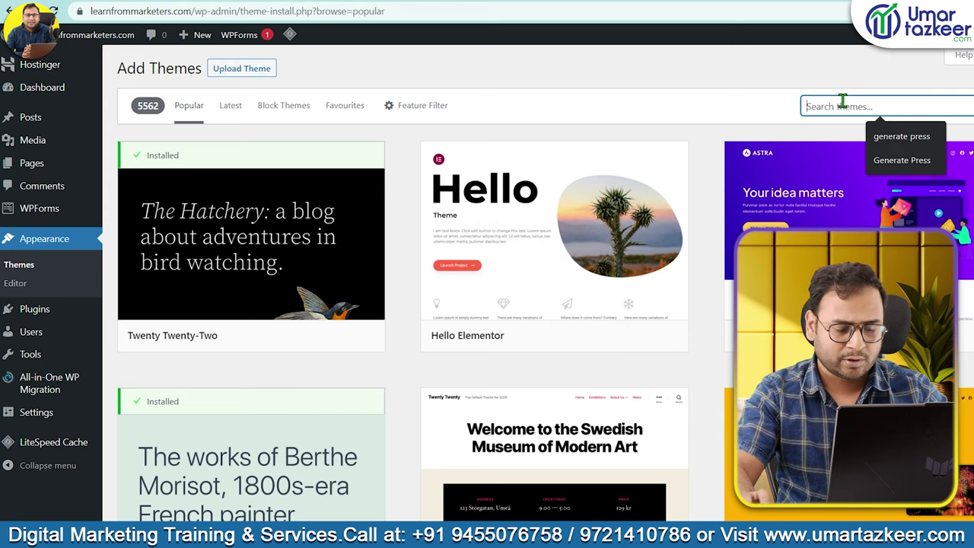
text(Generate Press)
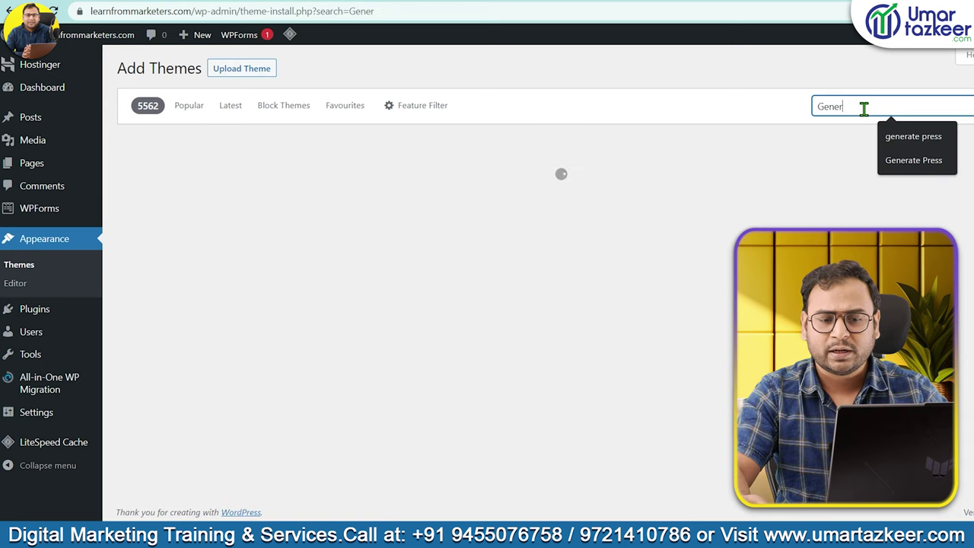
click(918, 160)
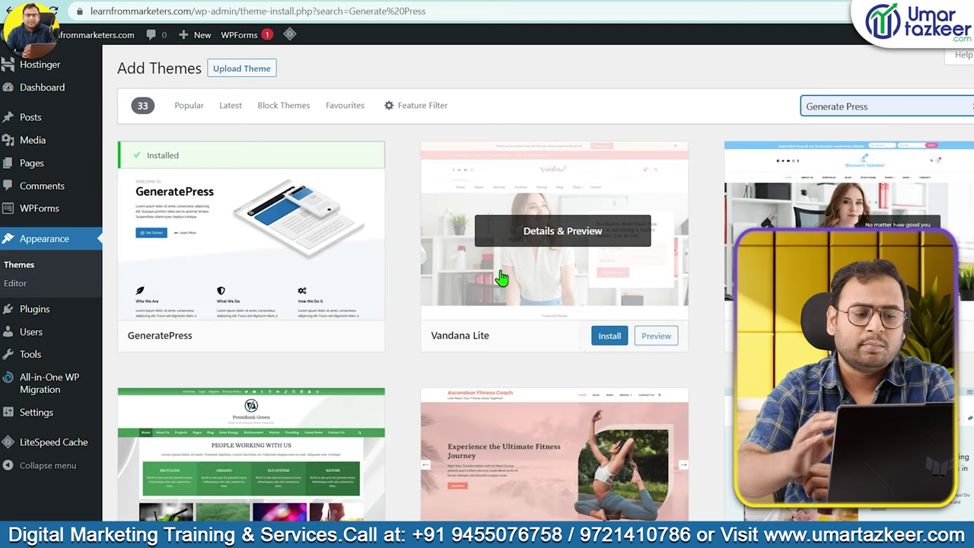
click(252, 207)
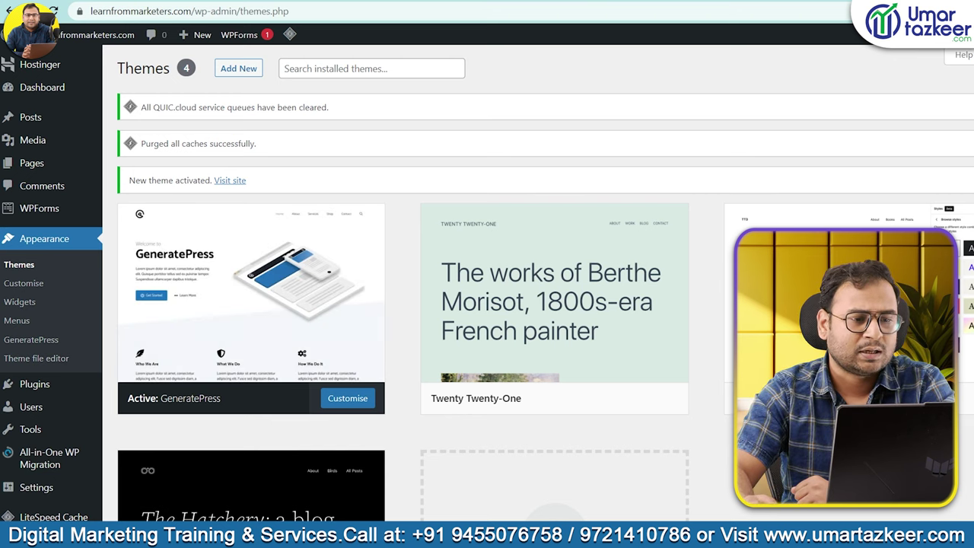
drag(91, 11, 222, 11)
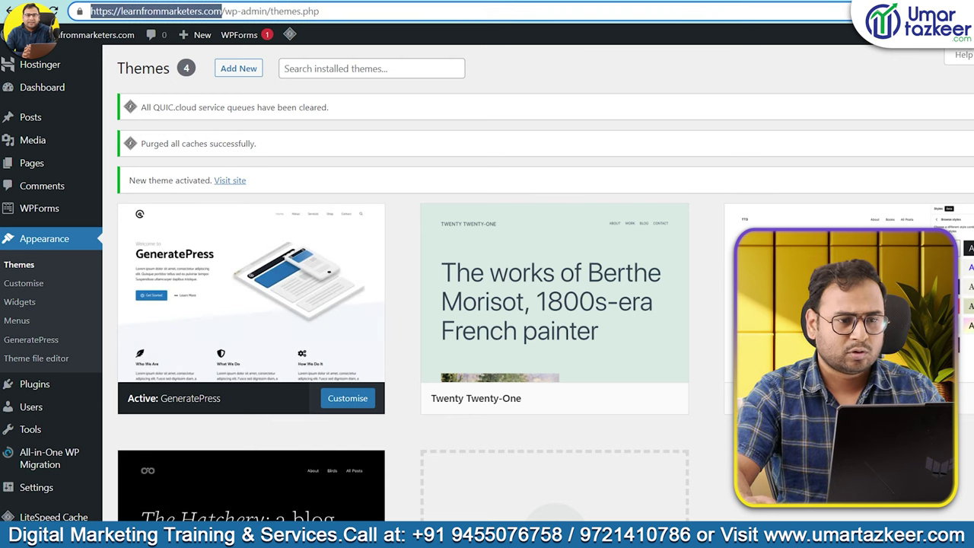
key(ctrl+c)
key(ctrl+t)
key(ctrl+v)
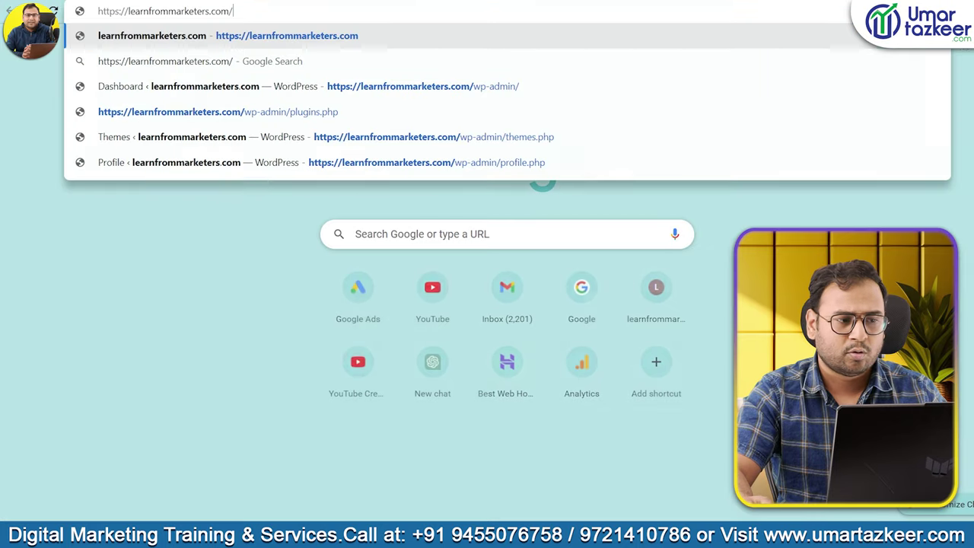
key(Return)
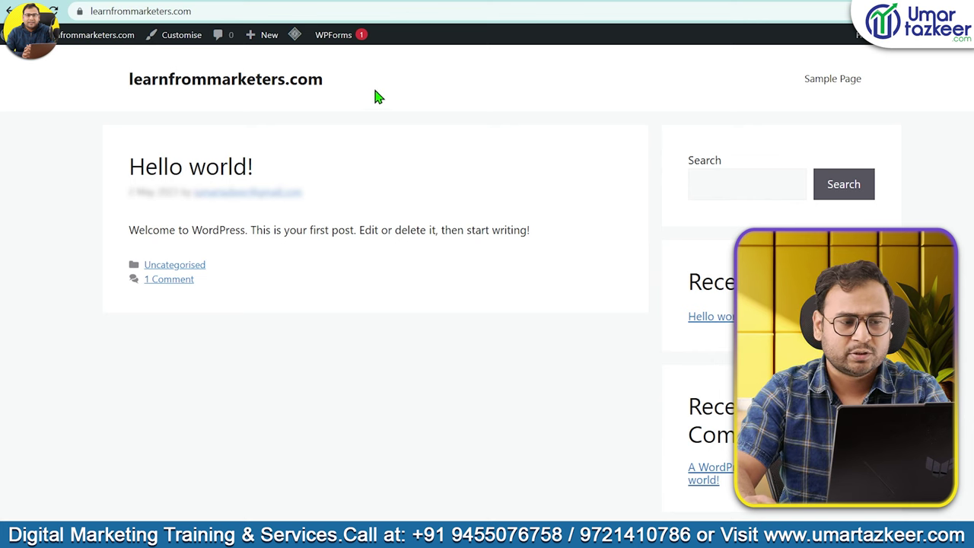
- Examine the home page's header, post and sidebar under the new theme, and return to the themes page
mouse_move(378, 94)
mouse_down()
mouse_move(82, 92)
mouse_move(363, 83)
mouse_up()
click(89, 104)
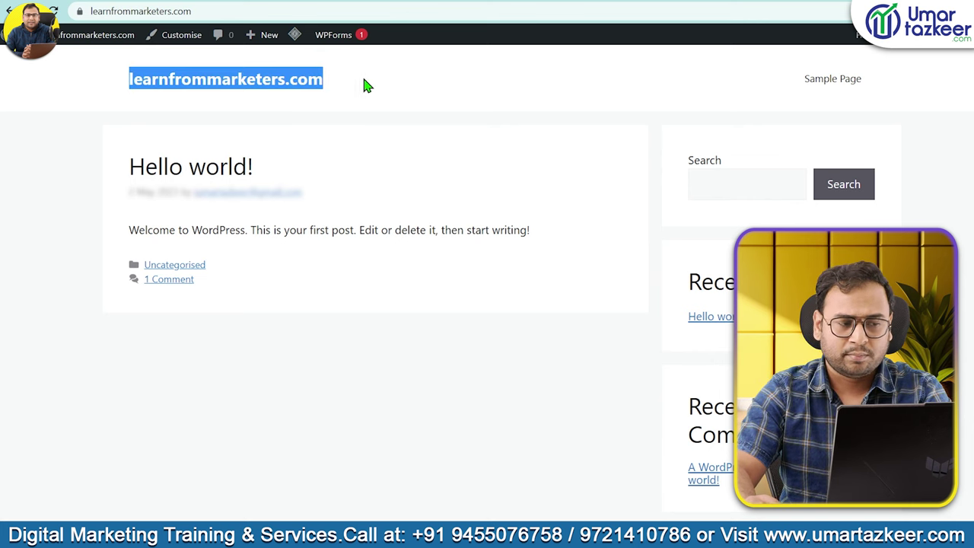
drag(458, 93, 61, 97)
drag(141, 80, 465, 82)
click(576, 102)
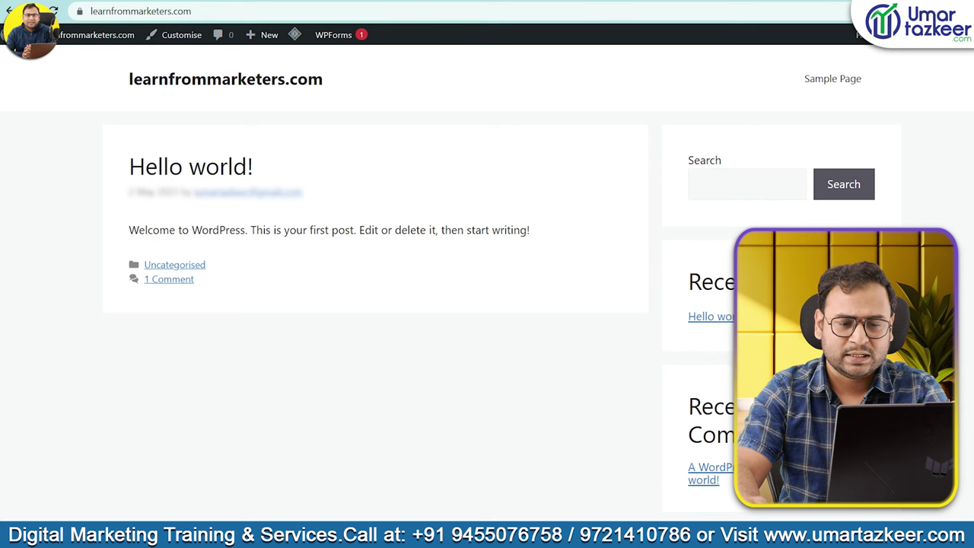
scroll(704, 135, down, 1)
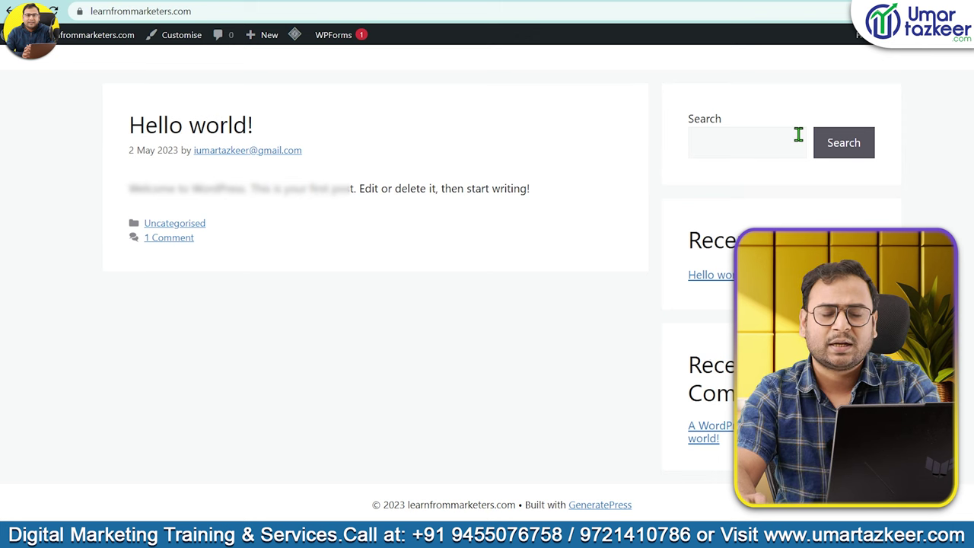
key(Return)
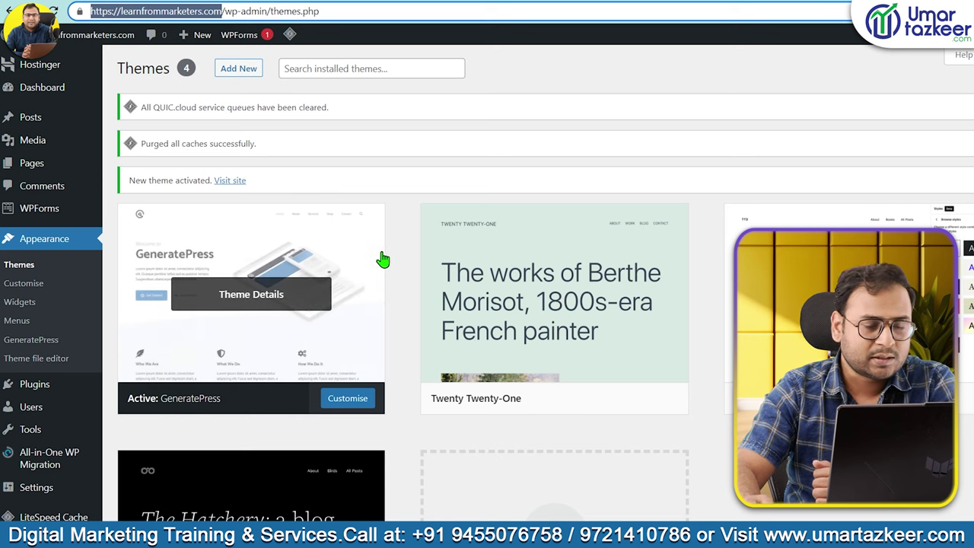
scroll(383, 260, down, 3)
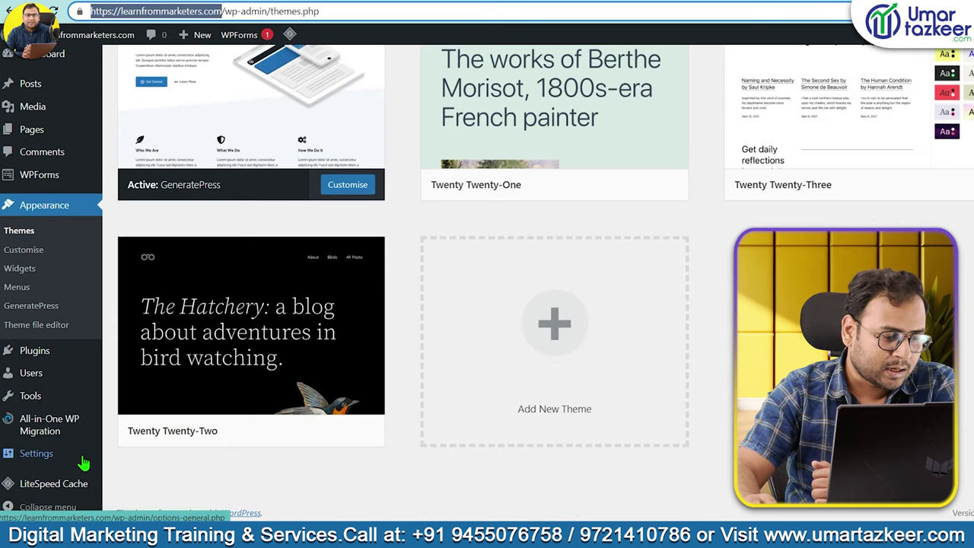
click(36, 453)
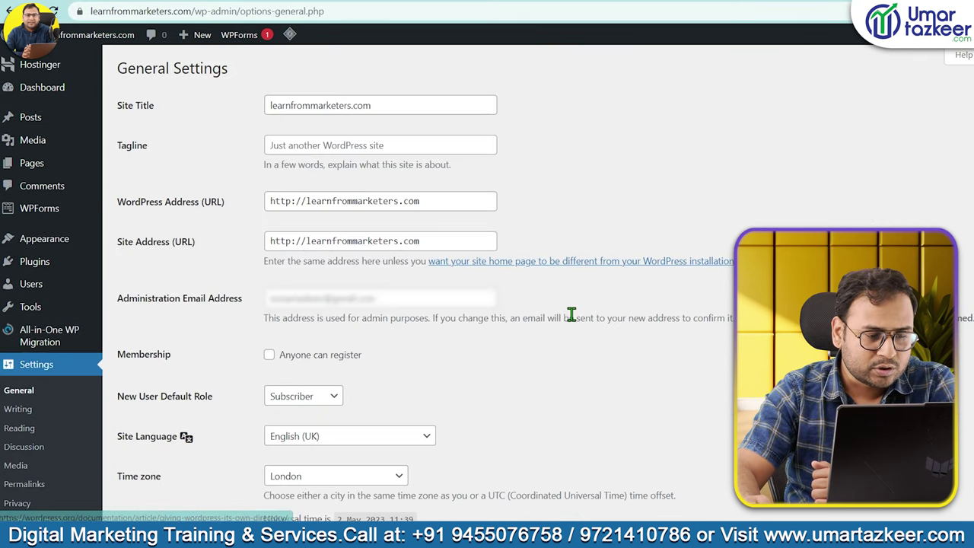
drag(417, 107, 272, 102)
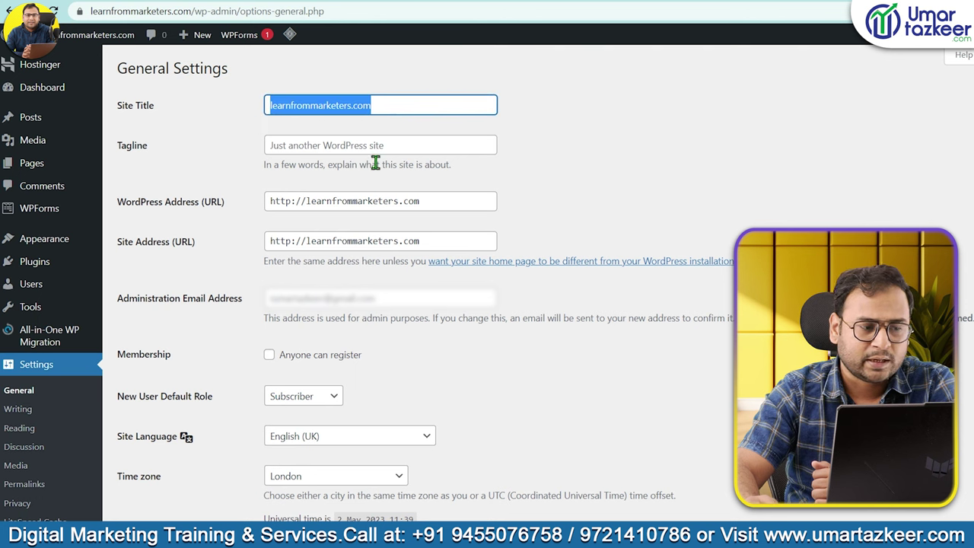
click(419, 146)
click(292, 200)
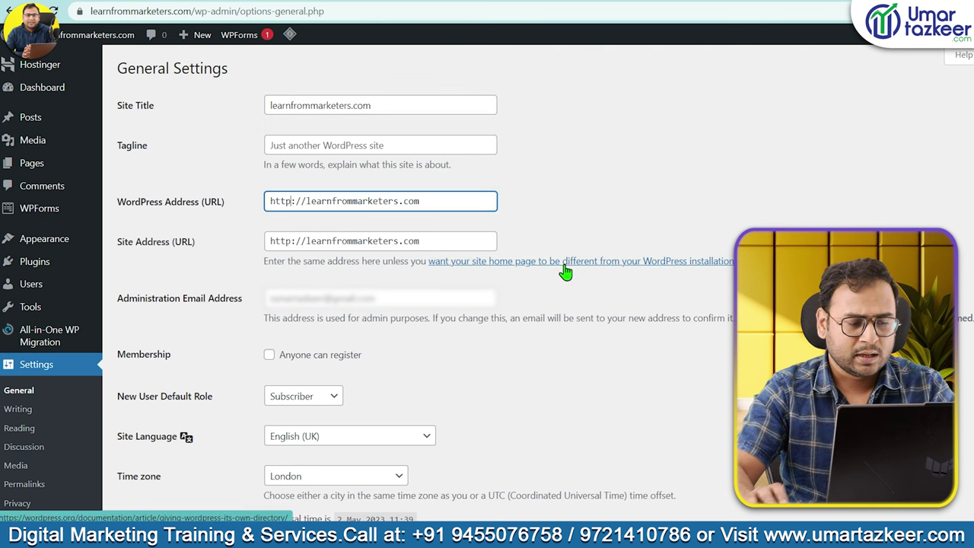
text(s)
click(287, 240)
text(s)
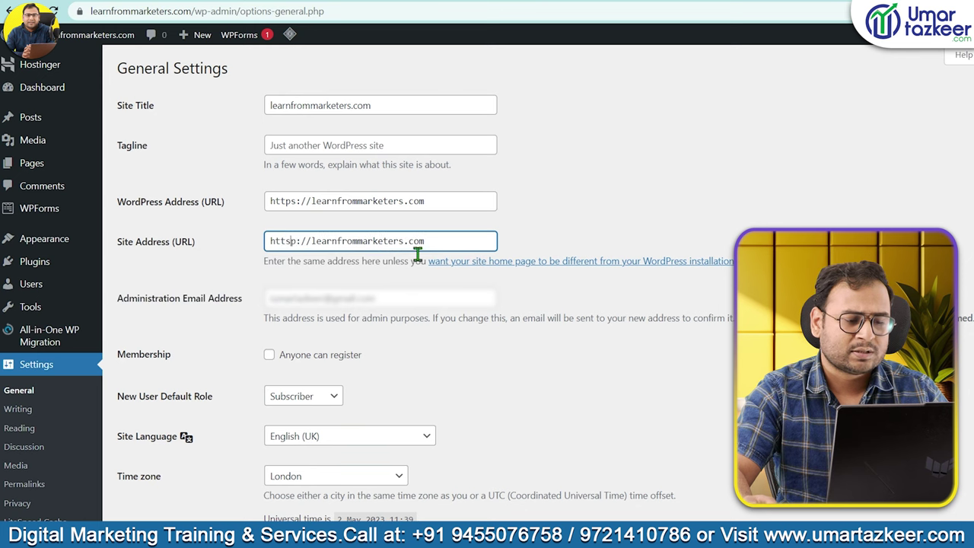
click(667, 344)
scroll(659, 344, down, 7)
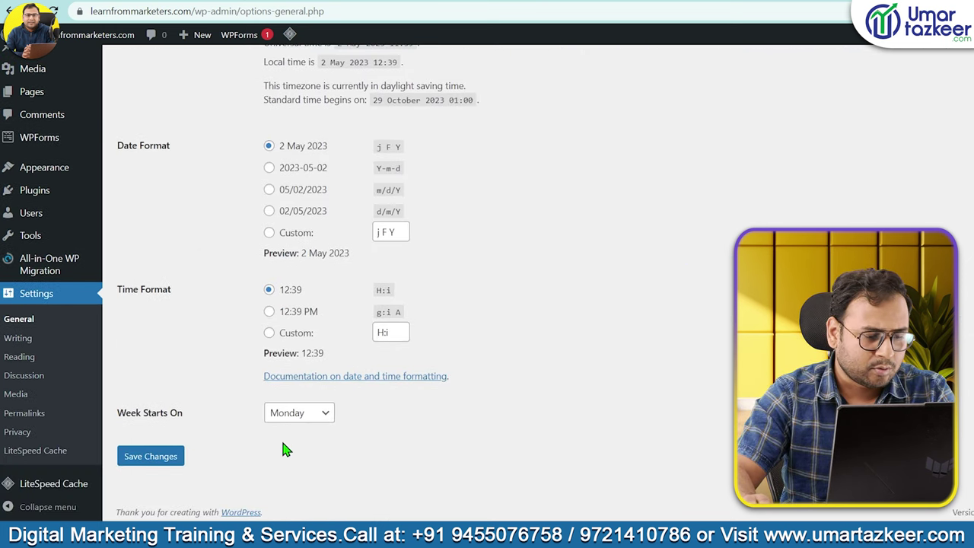
click(152, 456)
- Log back in to the WordPress admin with the account's e-mail address and password
click(468, 192)
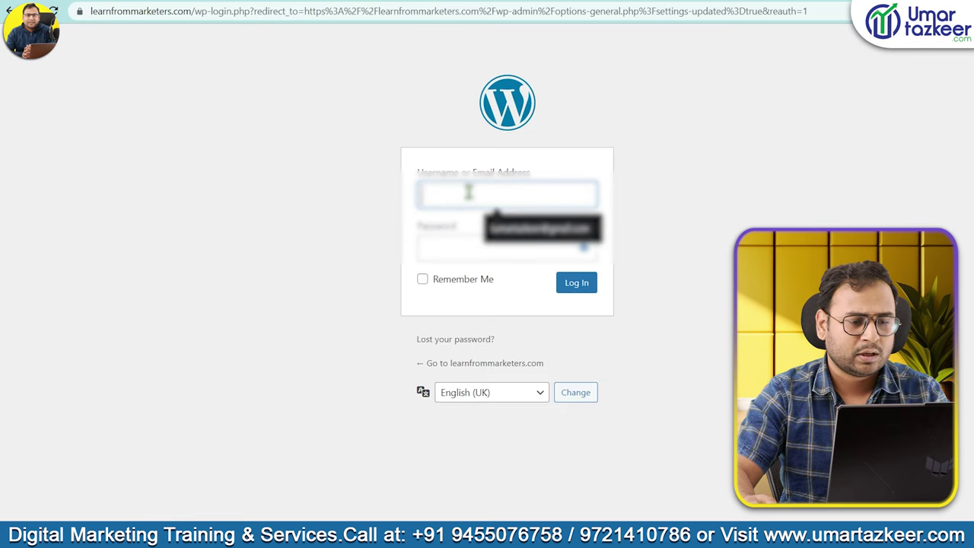
click(542, 228)
click(493, 245)
text(************)
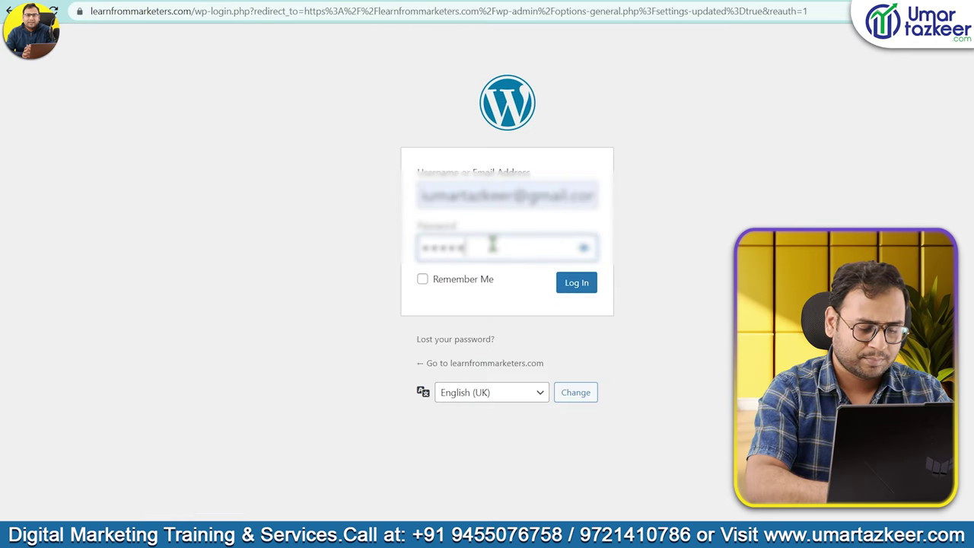
click(567, 284)
click(914, 201)
- Open the permalink settings and select the Post name structure in place of the custom structure
scroll(305, 343, down, 6)
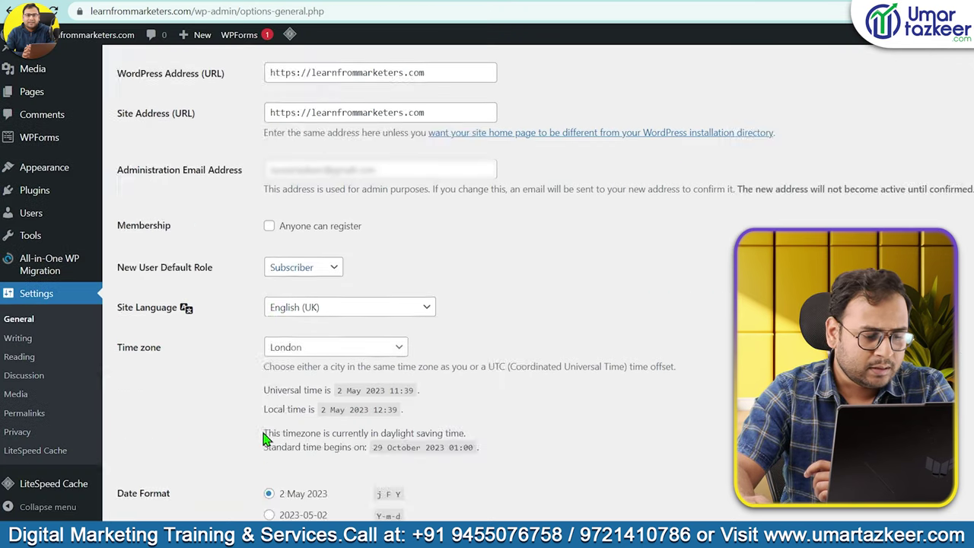
click(25, 413)
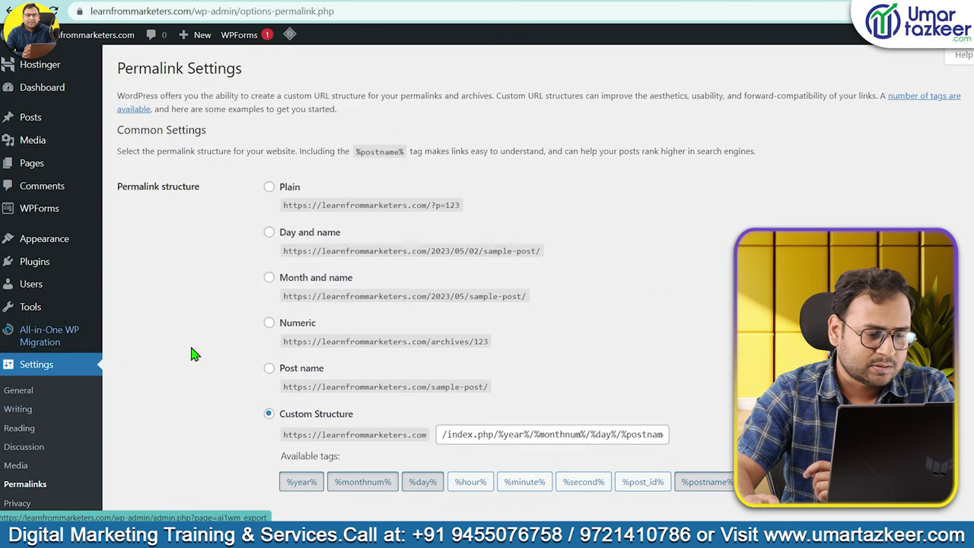
scroll(708, 255, down, 3)
drag(285, 223, 601, 182)
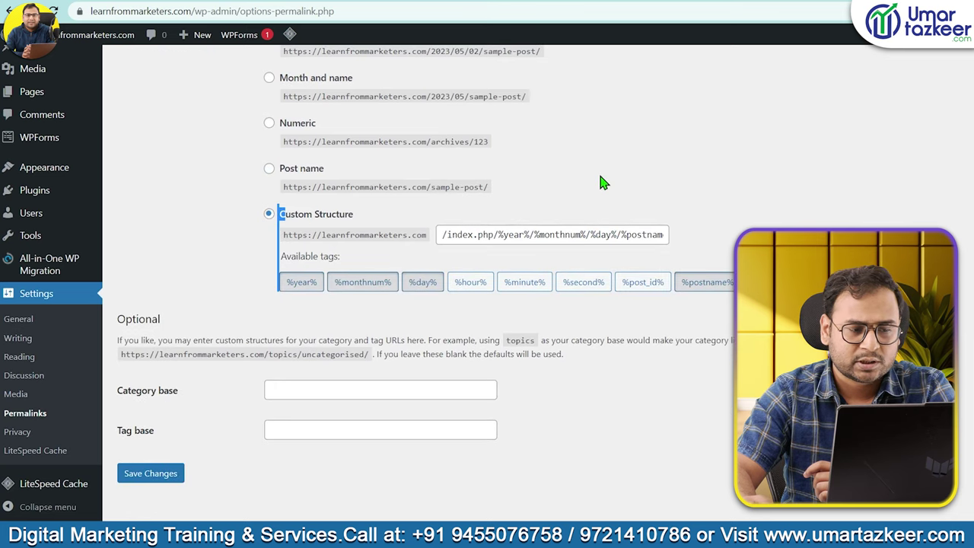
click(511, 315)
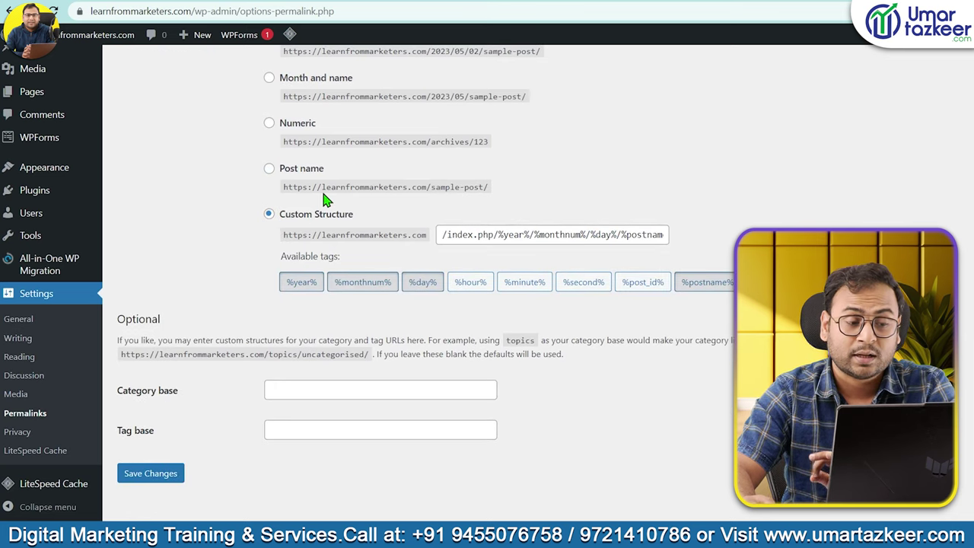
click(267, 171)
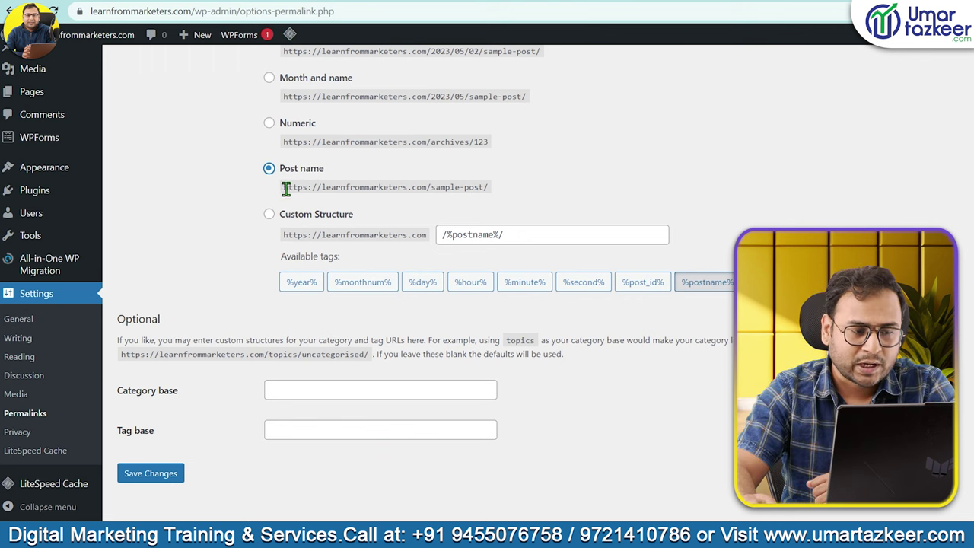
- Examine the domain and sample-post parts of the example address under the Post name permalink option
drag(285, 187, 430, 188)
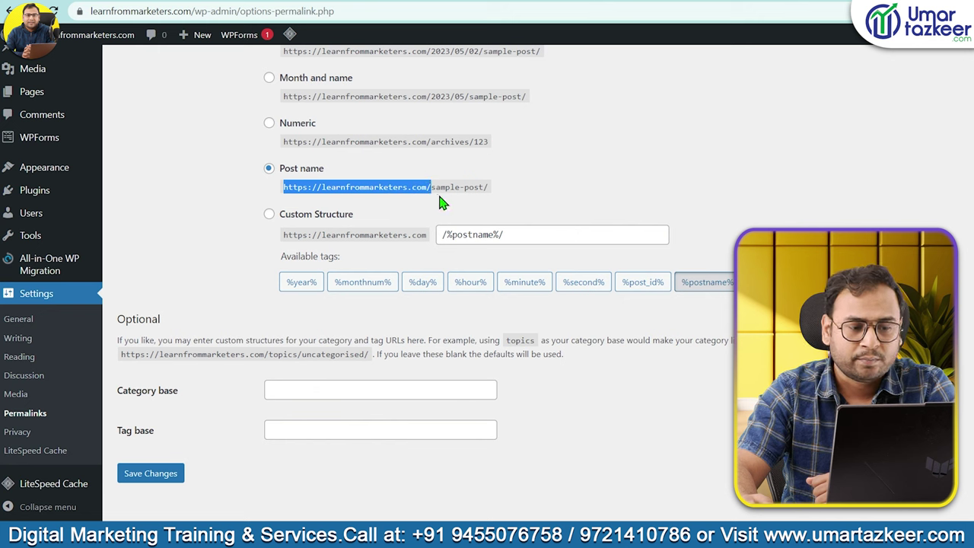
click(283, 186)
drag(428, 186, 326, 188)
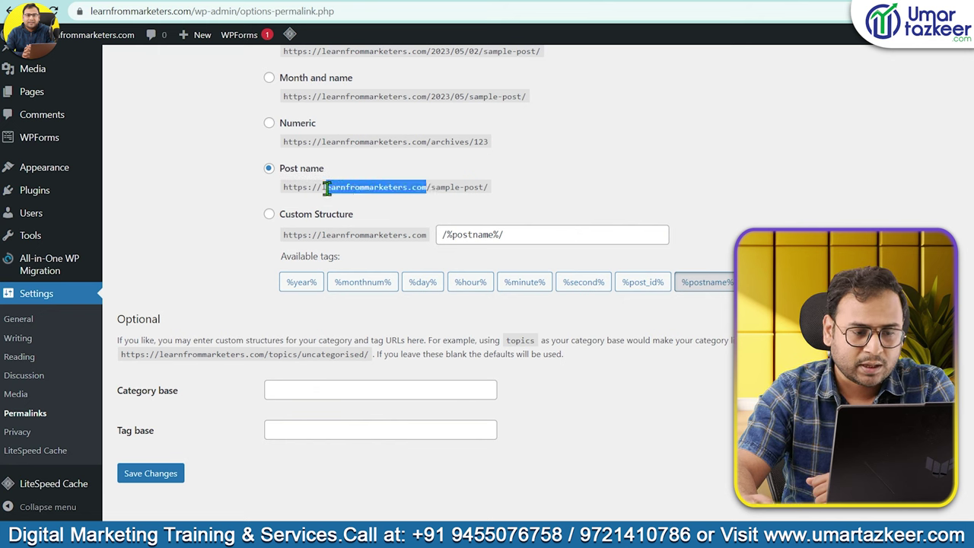
drag(432, 187, 500, 191)
click(482, 189)
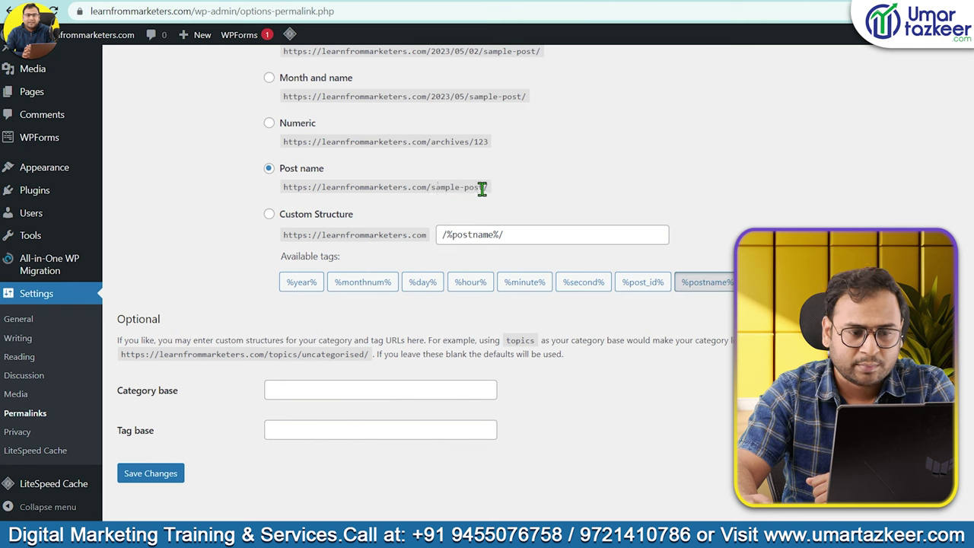
drag(431, 189, 478, 190)
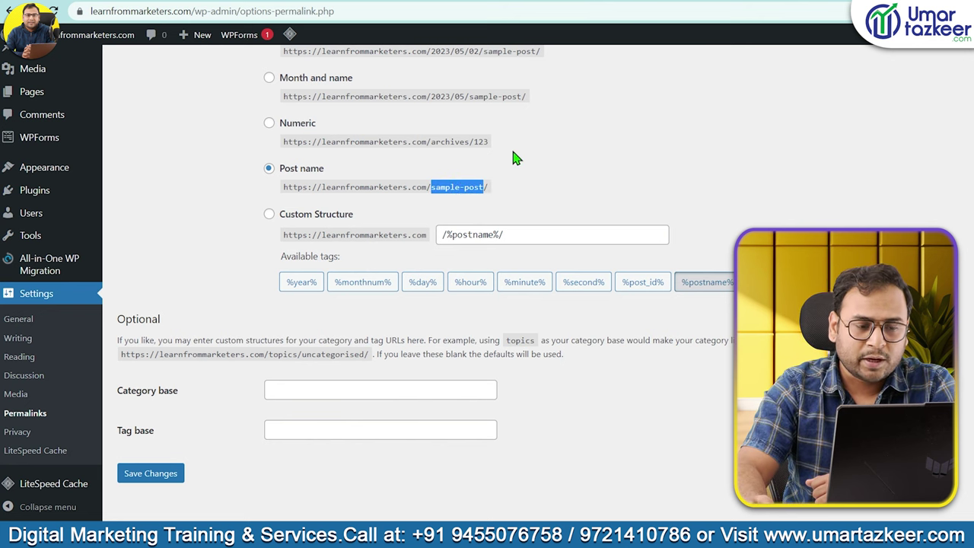
click(462, 186)
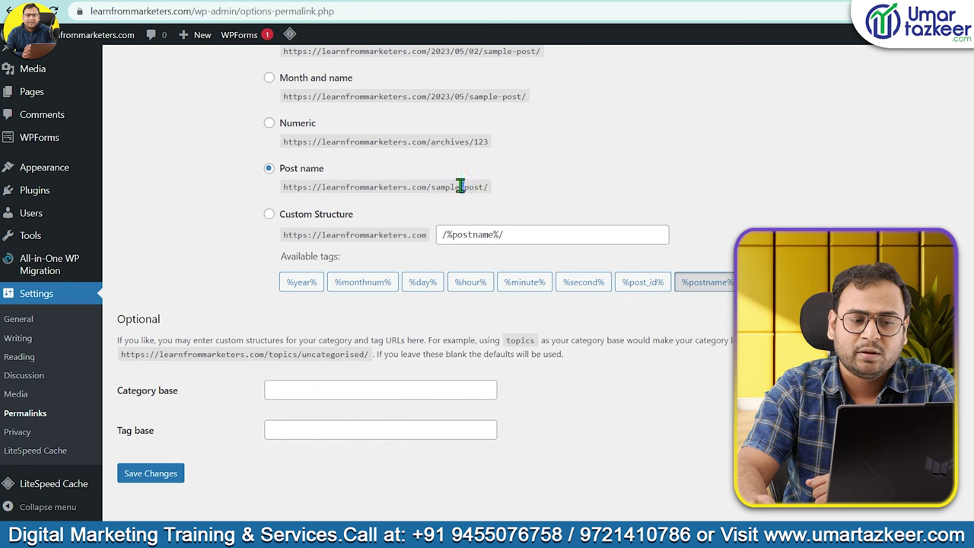
drag(518, 195, 277, 196)
click(245, 197)
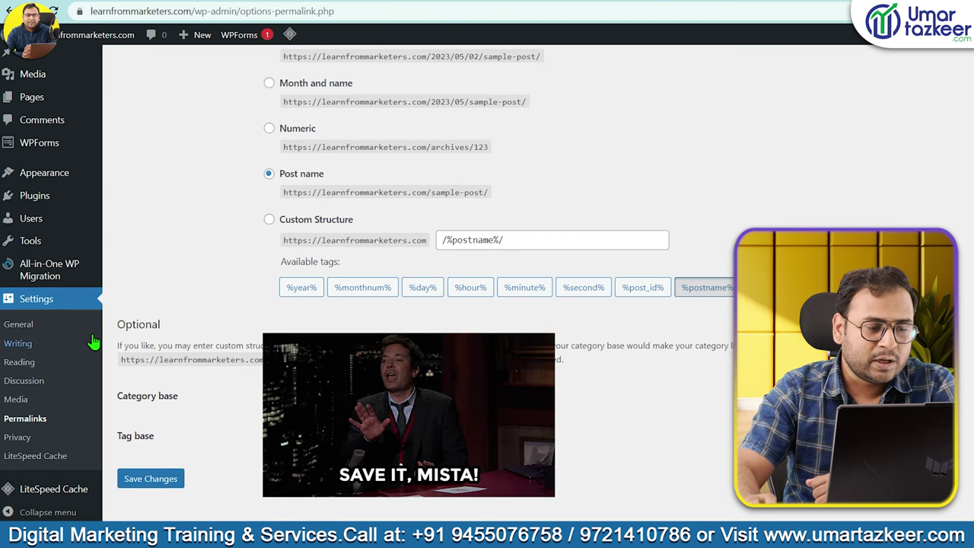
- Go to the site's pages and create a new page titled "About Us" with an empty body
scroll(77, 289, up, 3)
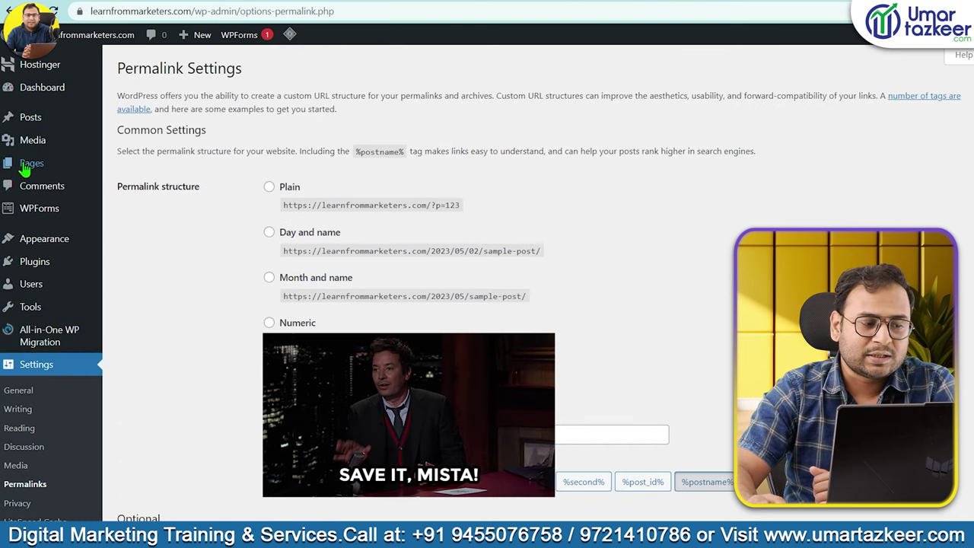
mouse_move(24, 167)
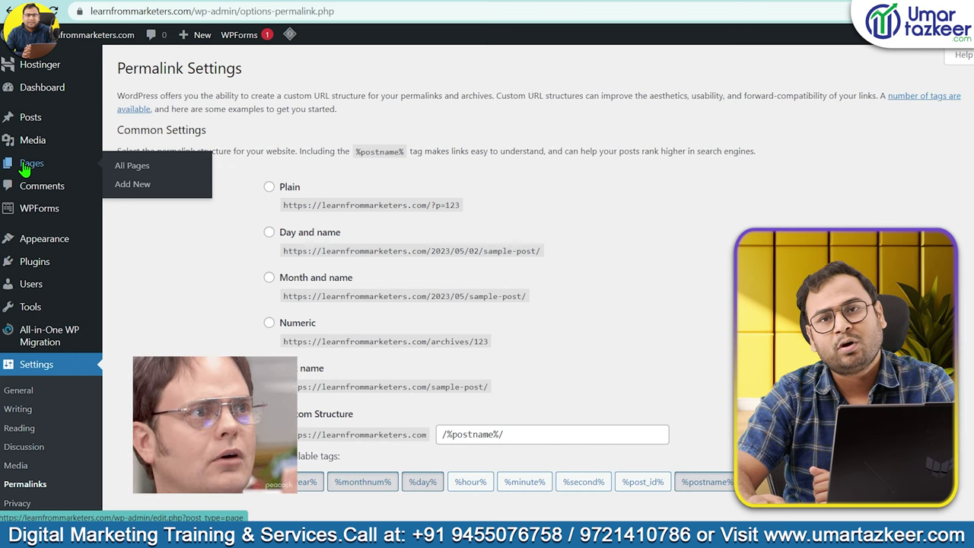
click(24, 167)
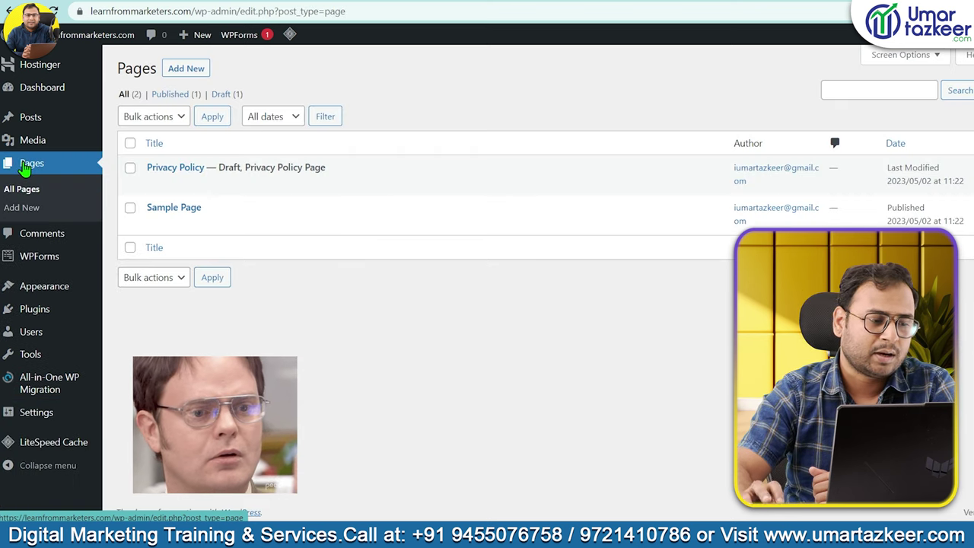
click(187, 68)
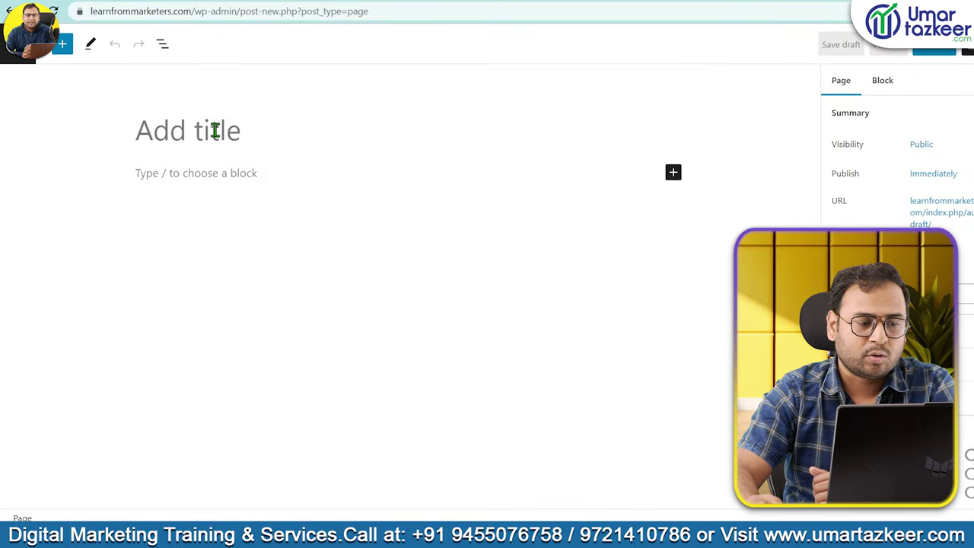
text(About U)
key(BackSpace)
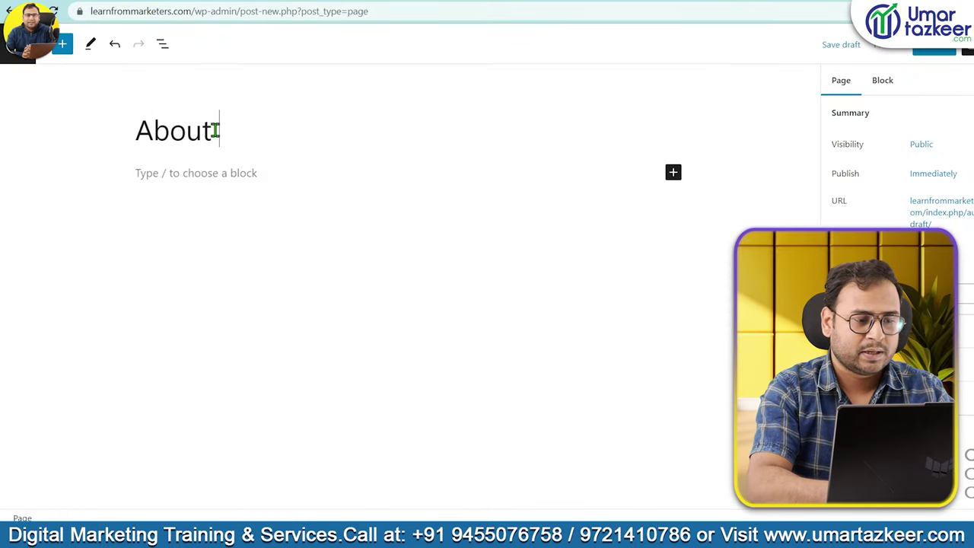
text(Us)
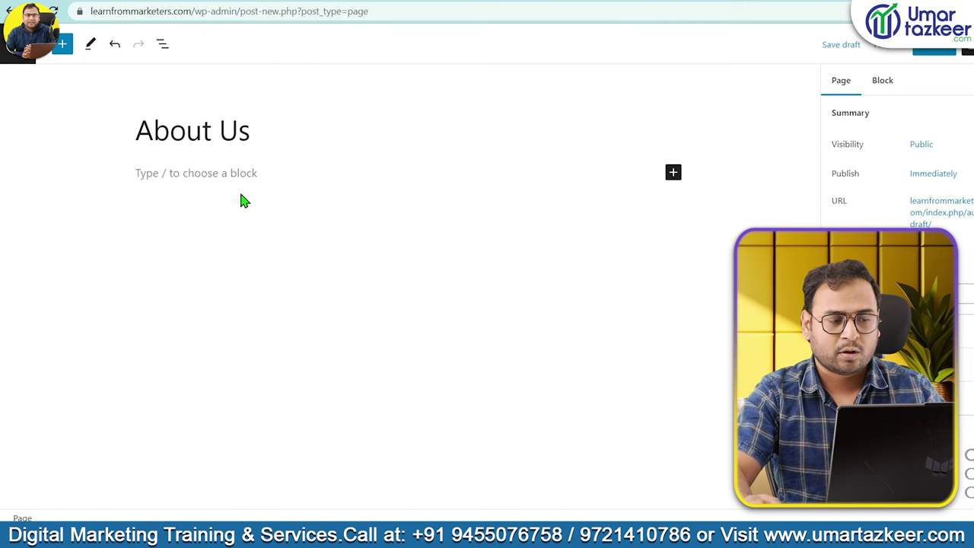
click(229, 172)
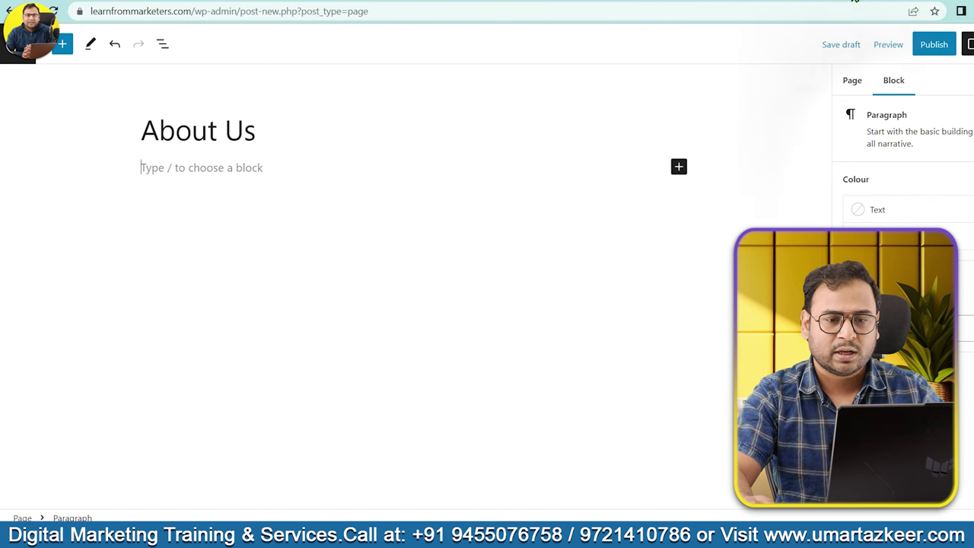
- Publish the About Us page and view it on the live site
click(929, 45)
click(883, 44)
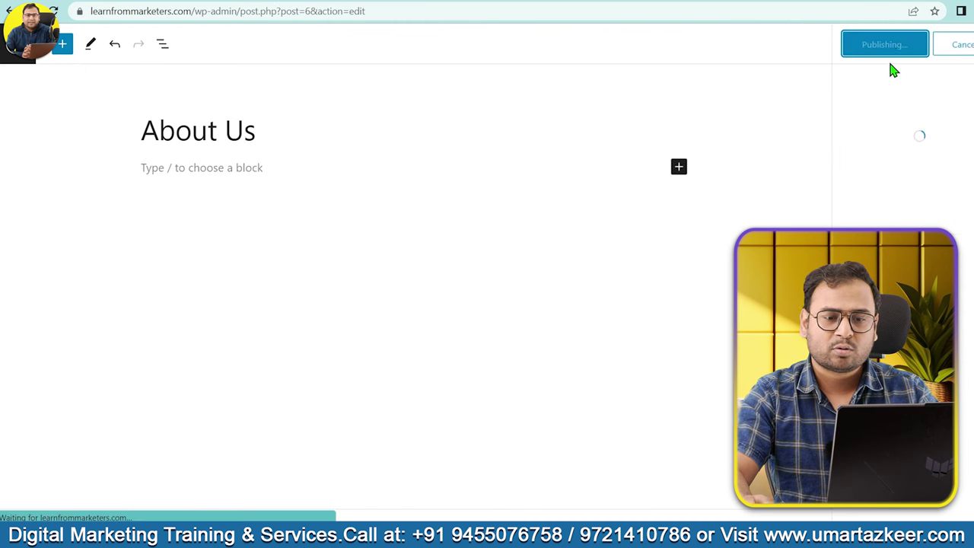
click(919, 189)
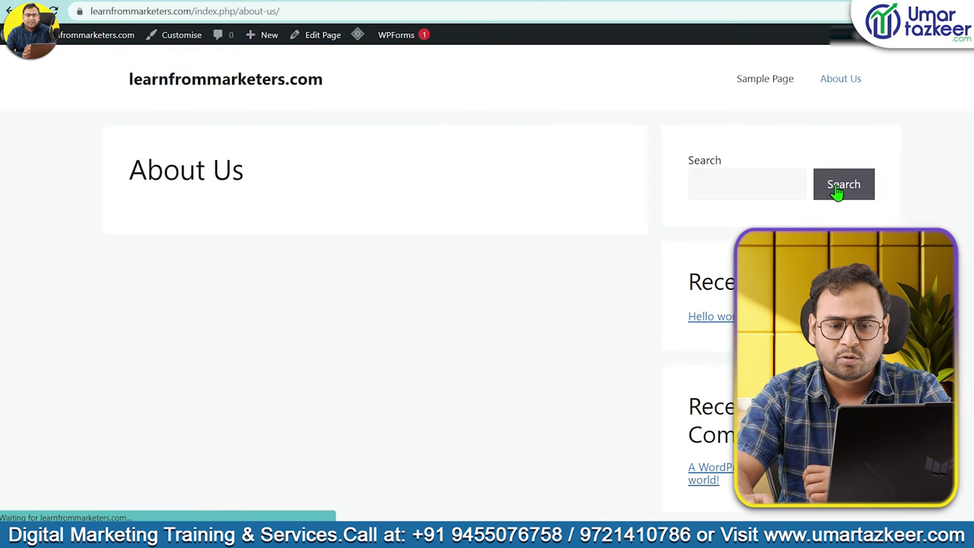
- Examine the part of the About Us page's address that follows the domain name
drag(221, 15, 406, 15)
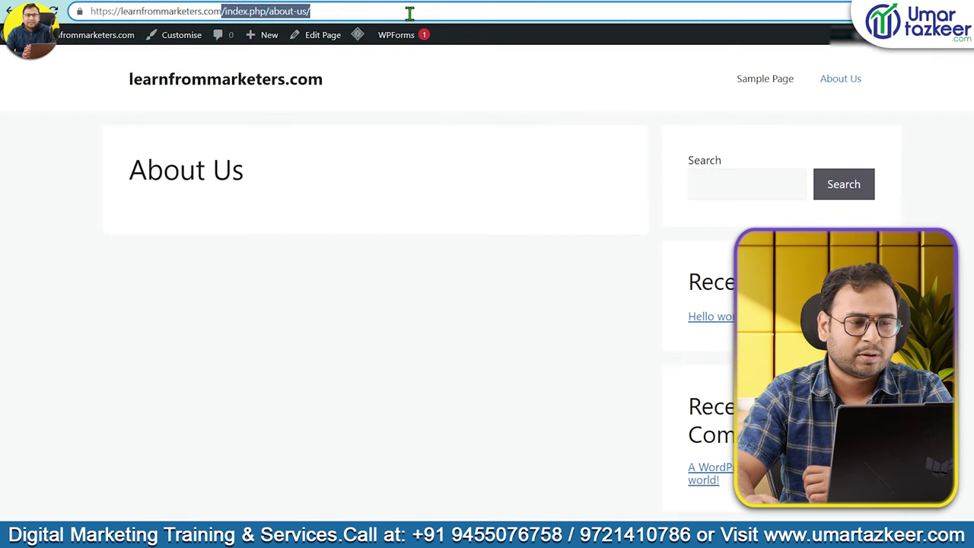
click(217, 15)
drag(218, 15, 475, 15)
key(Right)
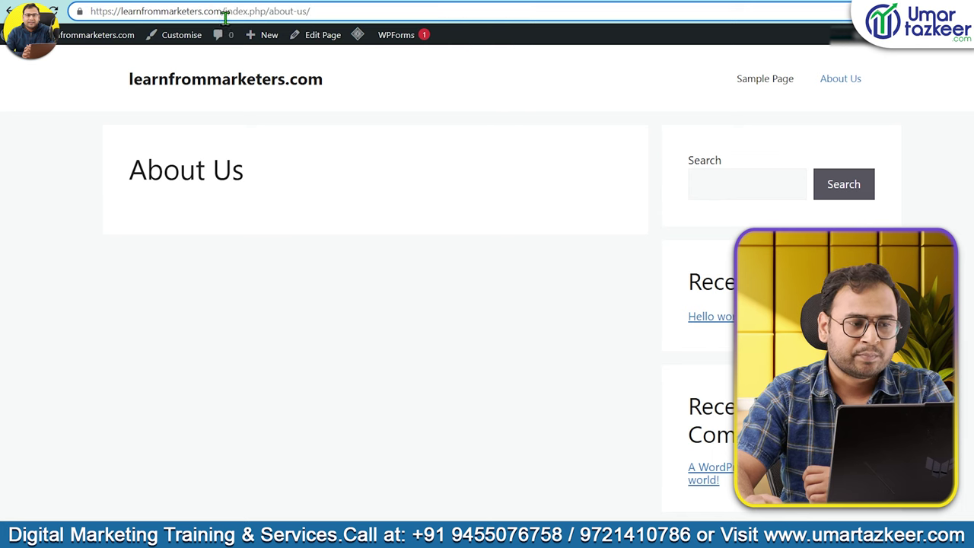
drag(224, 12, 361, 12)
click(361, 12)
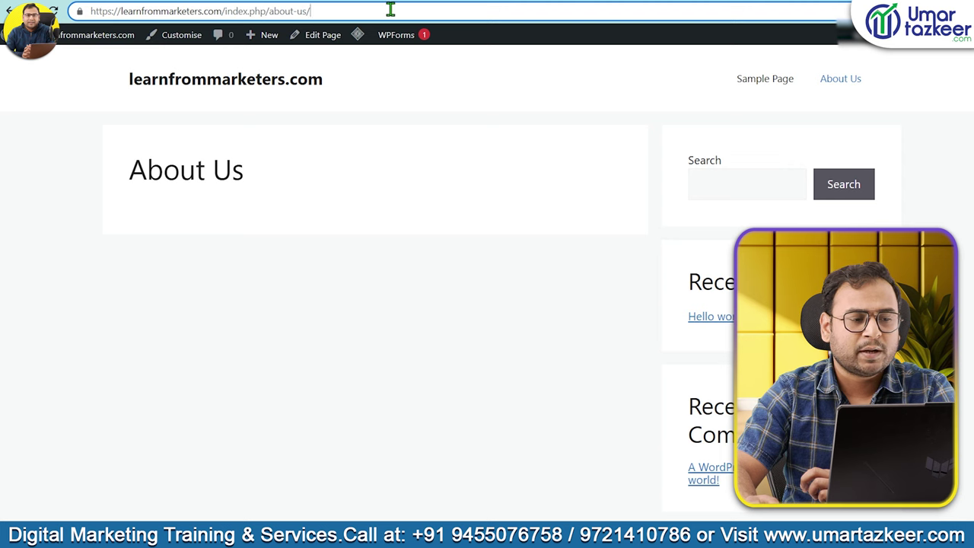
key(ctrl+Tab)
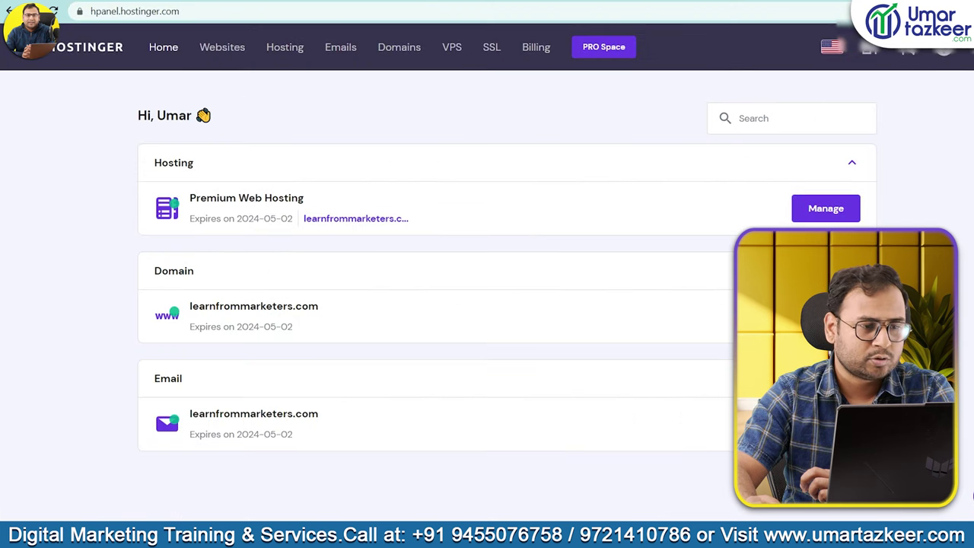
key(ctrl+Tab)
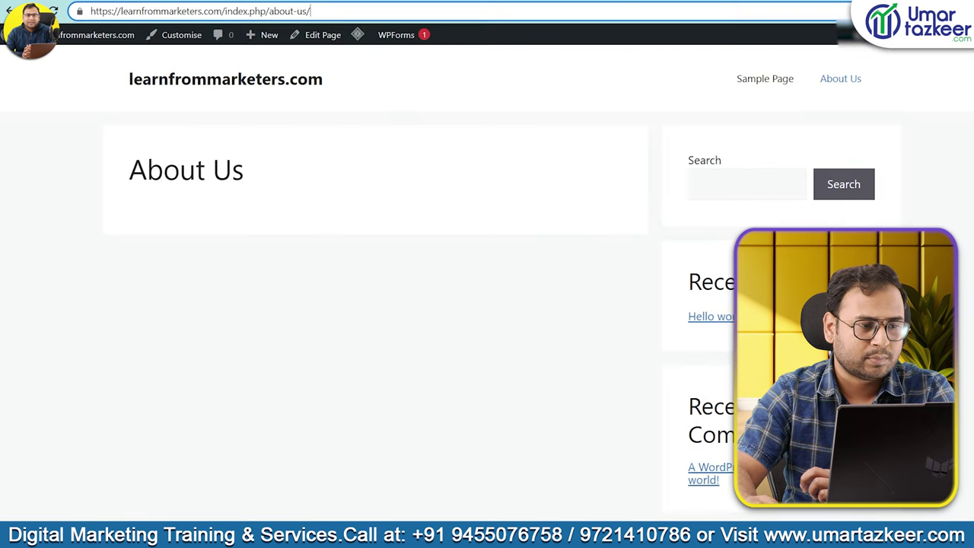
- From the site's dashboard, set the permalink structure to Post name and save the permalink settings
click(86, 40)
scroll(17, 380, down, 2)
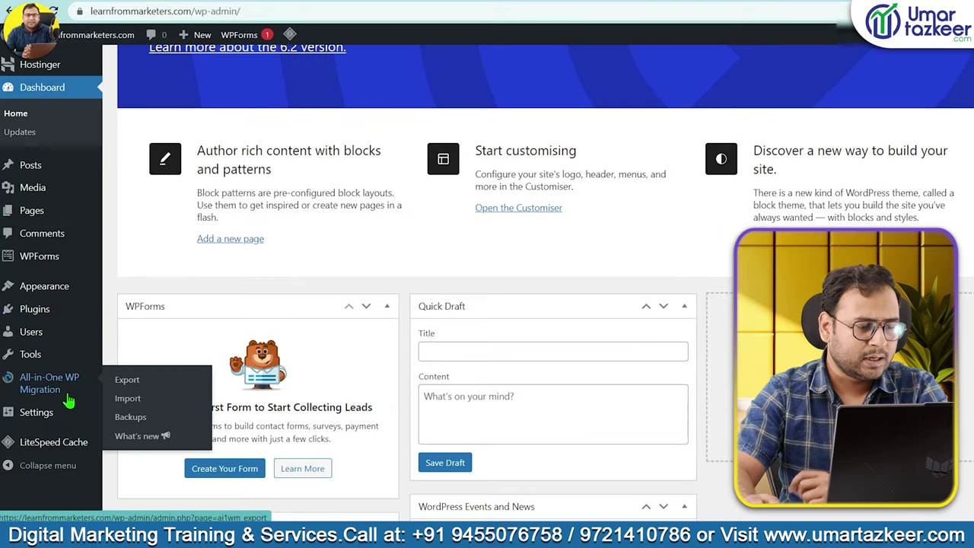
click(29, 412)
scroll(480, 310, down, 5)
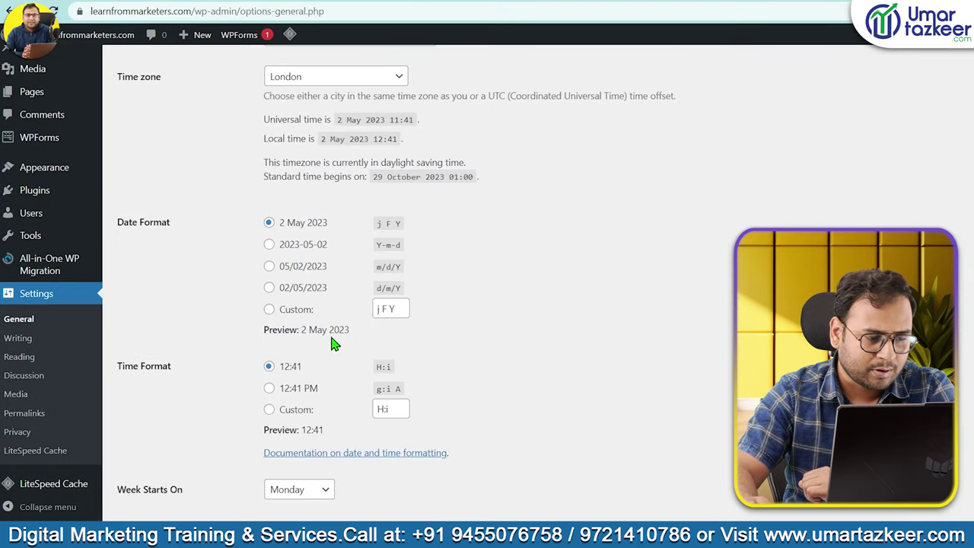
click(35, 414)
scroll(502, 369, down, 3)
click(268, 151)
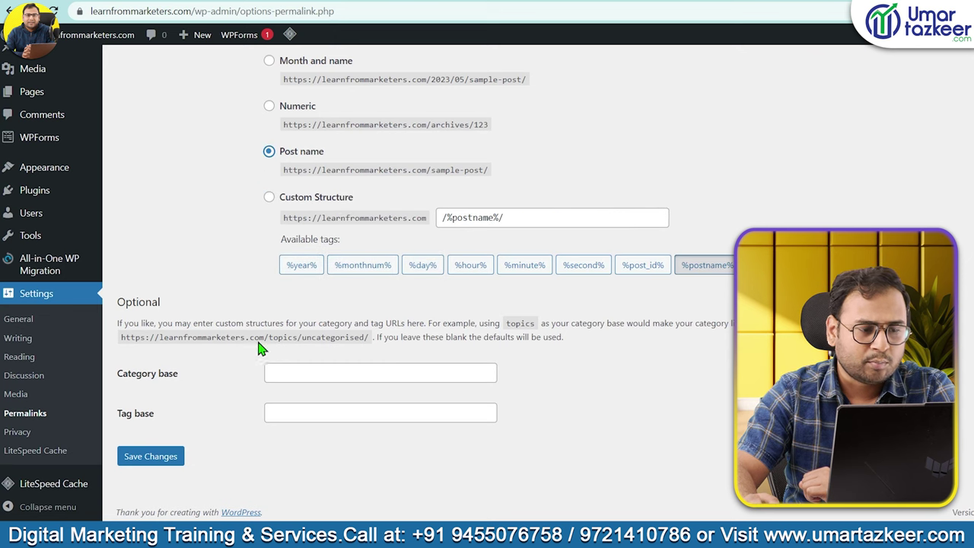
click(175, 456)
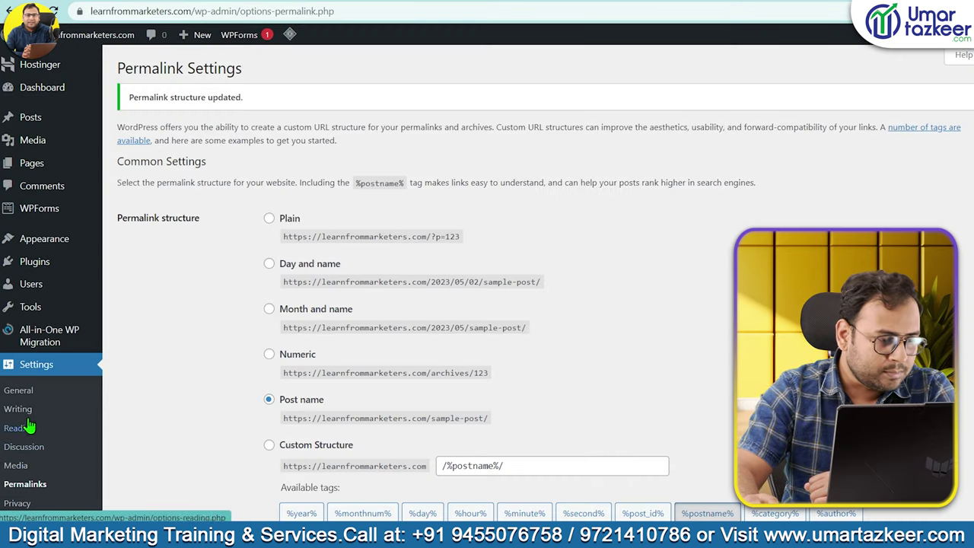
- Open the About Us page from the pages list, view it live through its URL, and examine its address and content area
click(37, 167)
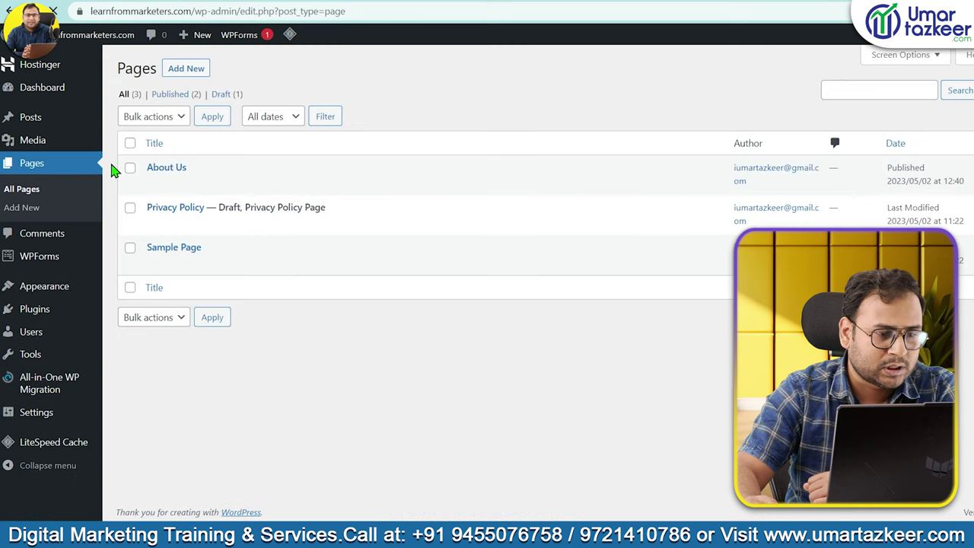
click(165, 169)
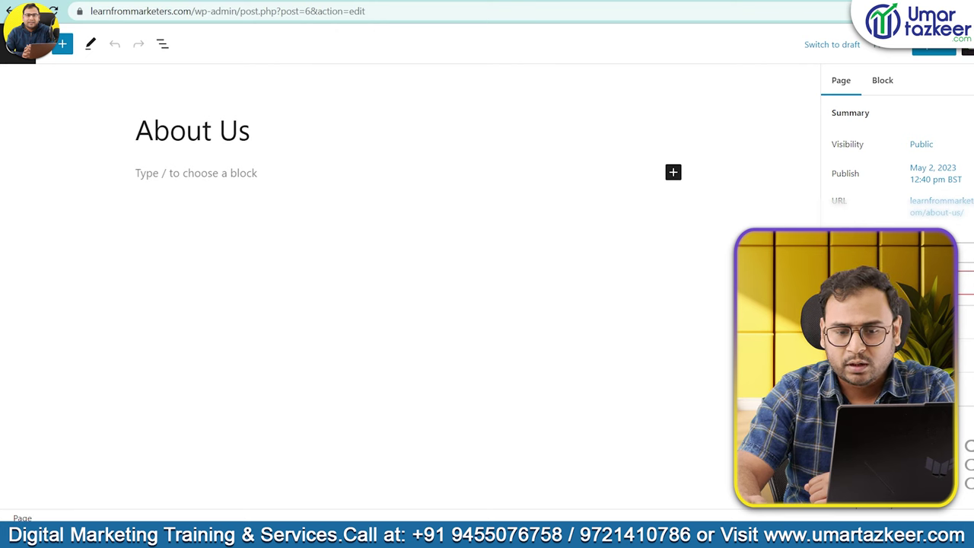
scroll(898, 153, down, 10)
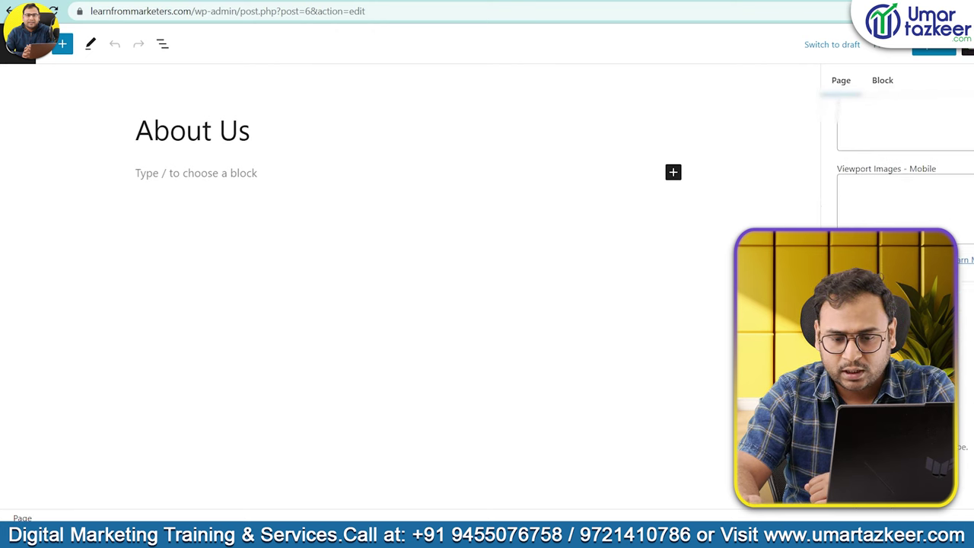
scroll(898, 152, up, 10)
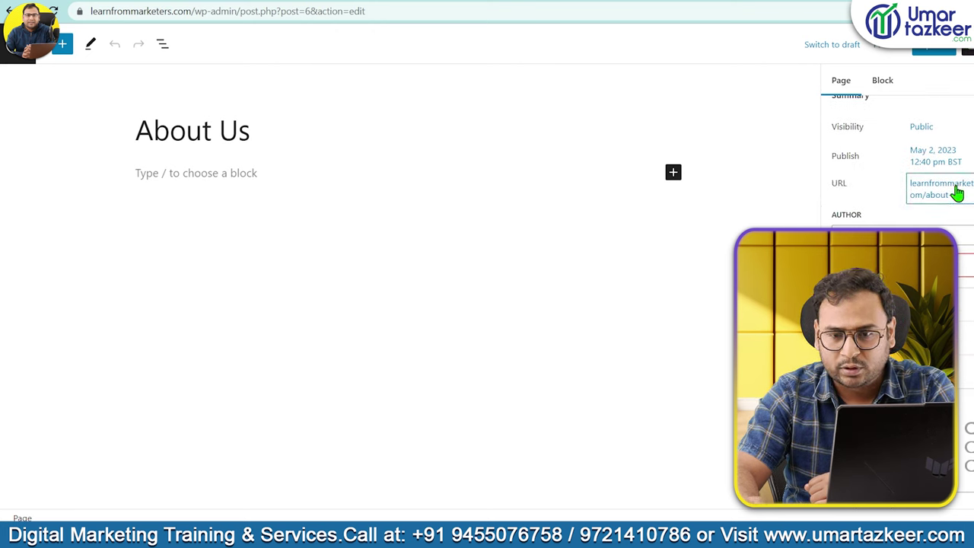
click(933, 190)
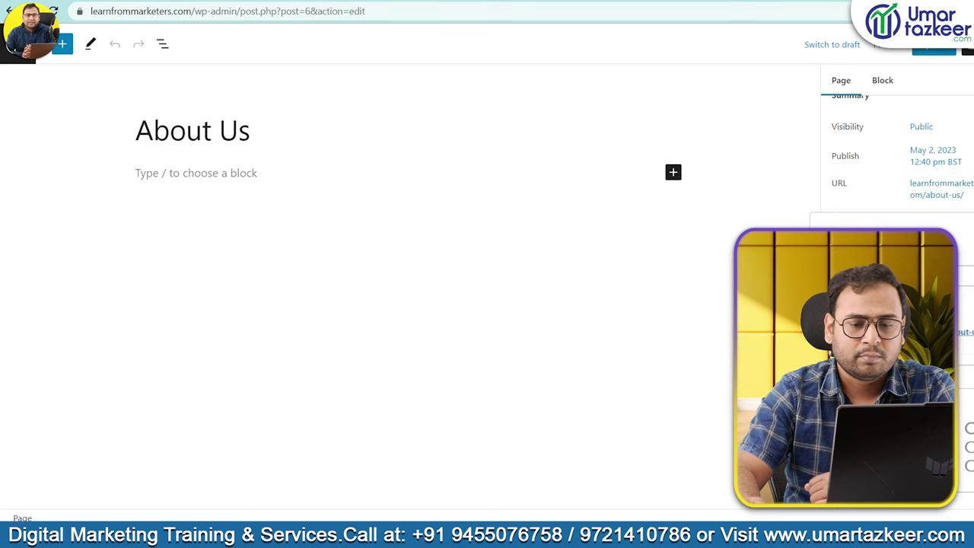
click(960, 331)
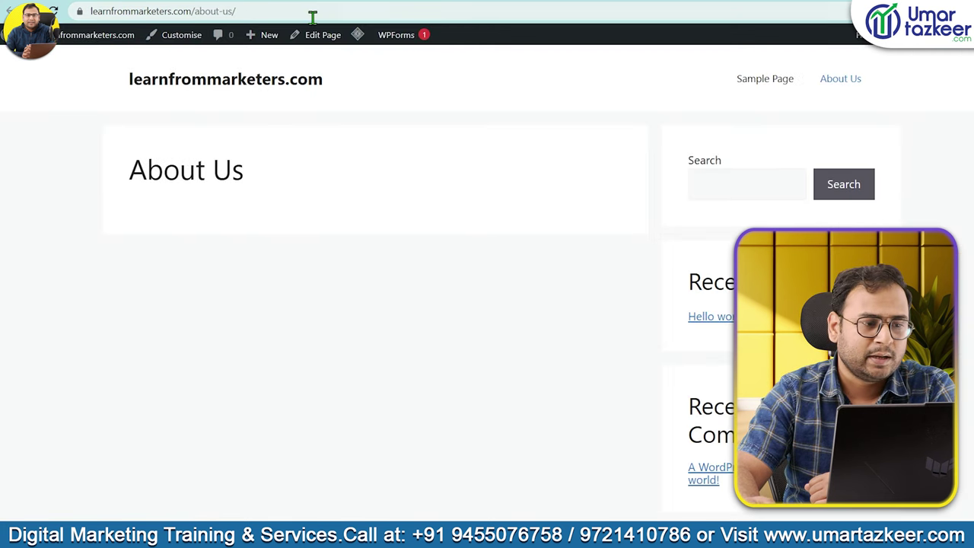
click(224, 10)
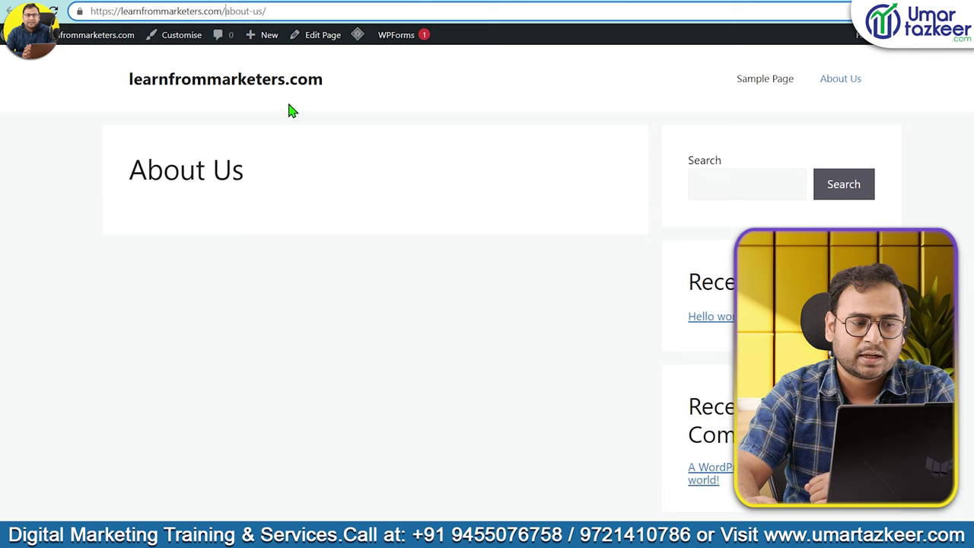
drag(131, 172, 436, 393)
click(90, 175)
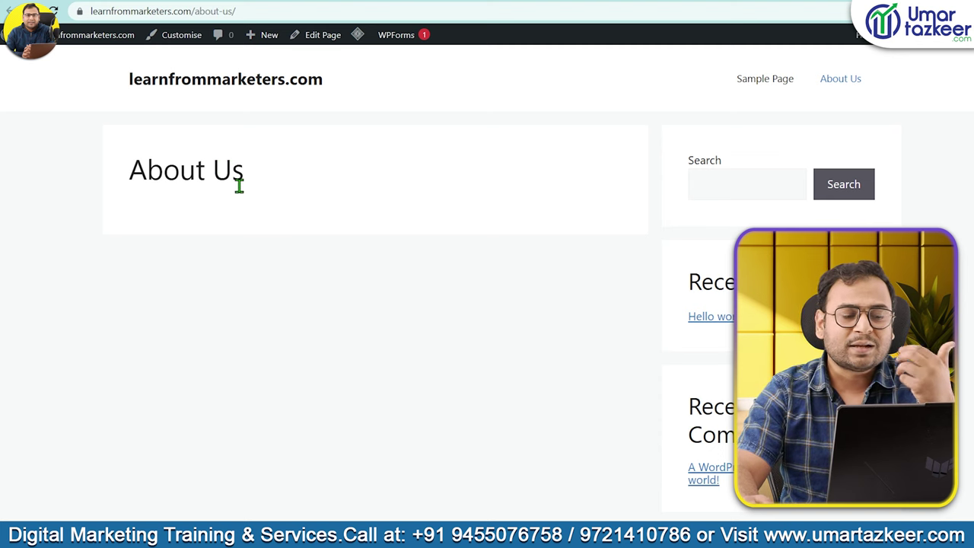
- Search Google for "privacy policy generator" in a new tab and look through the Free Privacy Policy Generator page on freeprivacypolicy.com
key(ctrl+t)
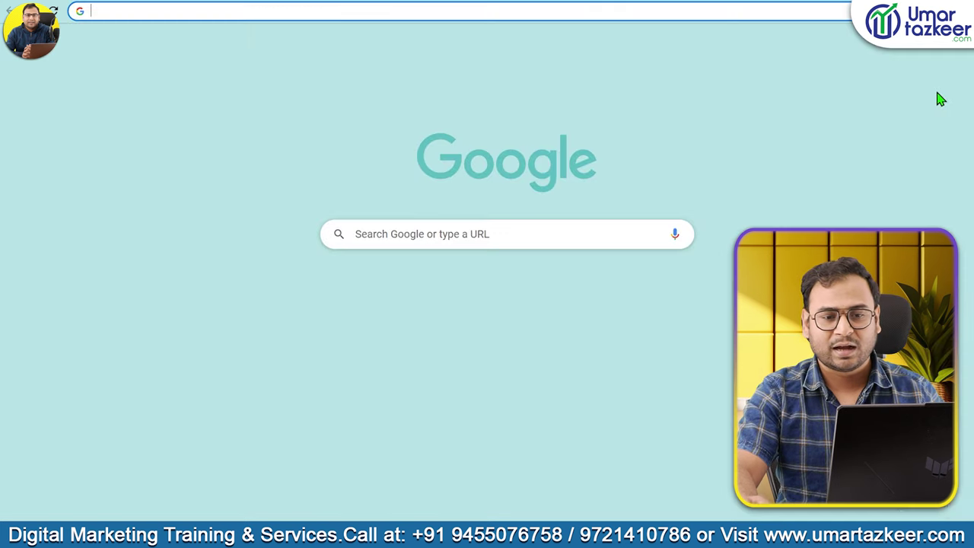
text(privacy po)
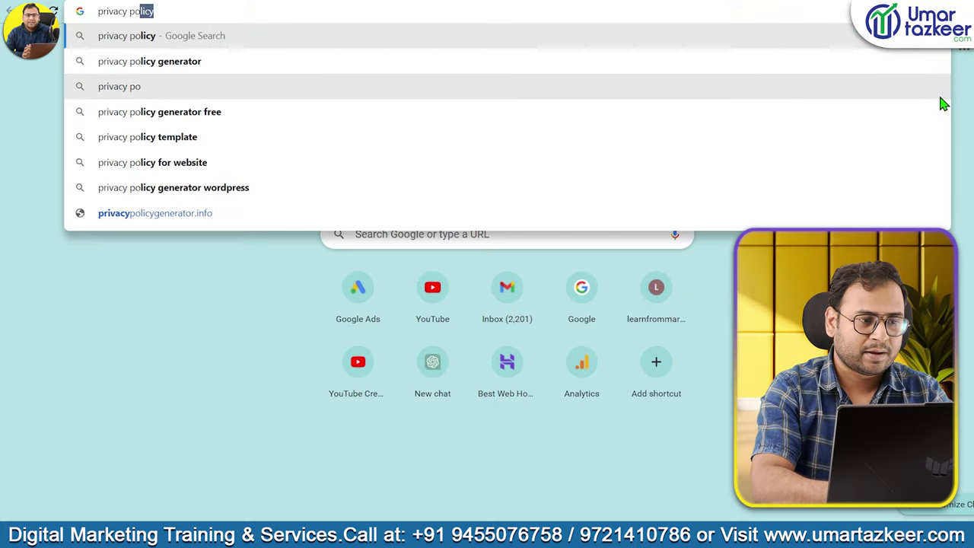
key(Down)
key(Return)
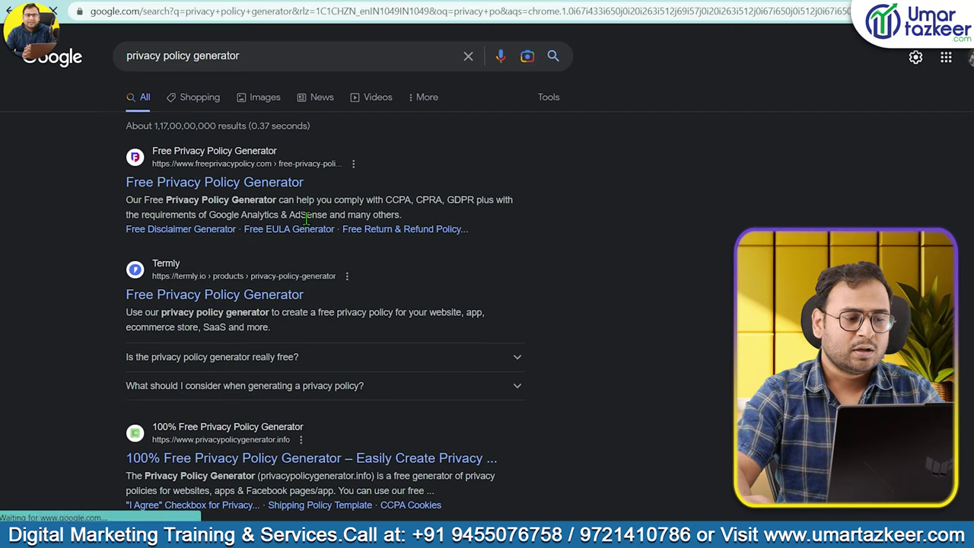
click(237, 194)
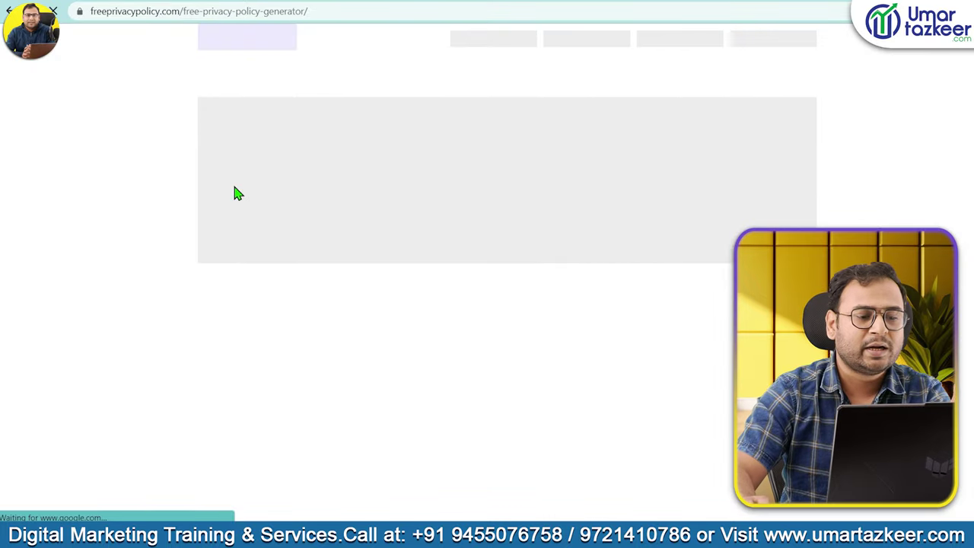
scroll(391, 217, down, 4)
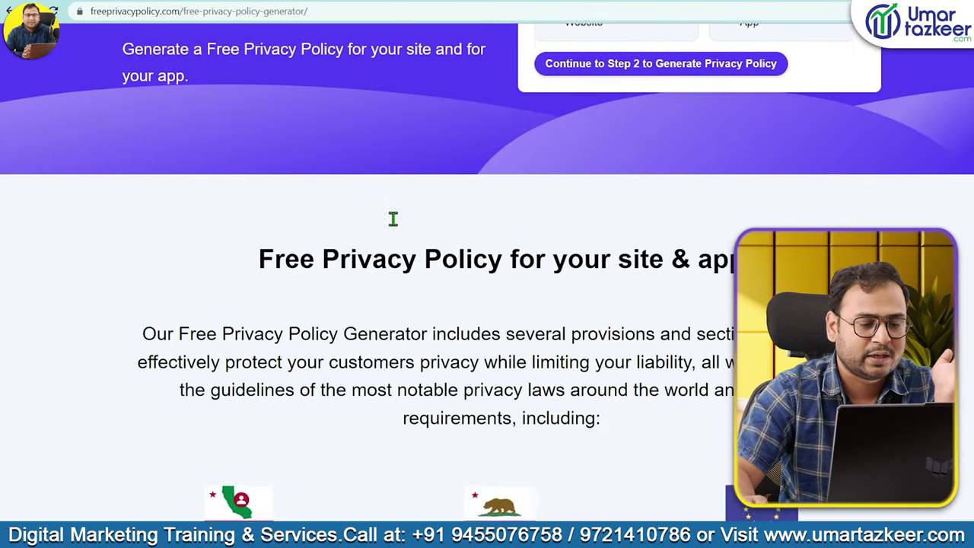
scroll(554, 210, up, 4)
scroll(374, 300, down, 1)
scroll(373, 300, down, 4)
- Go back to the results, open Termly's Privacy Policy Generator, and view the first questions of its free policy builder
key(alt+Left)
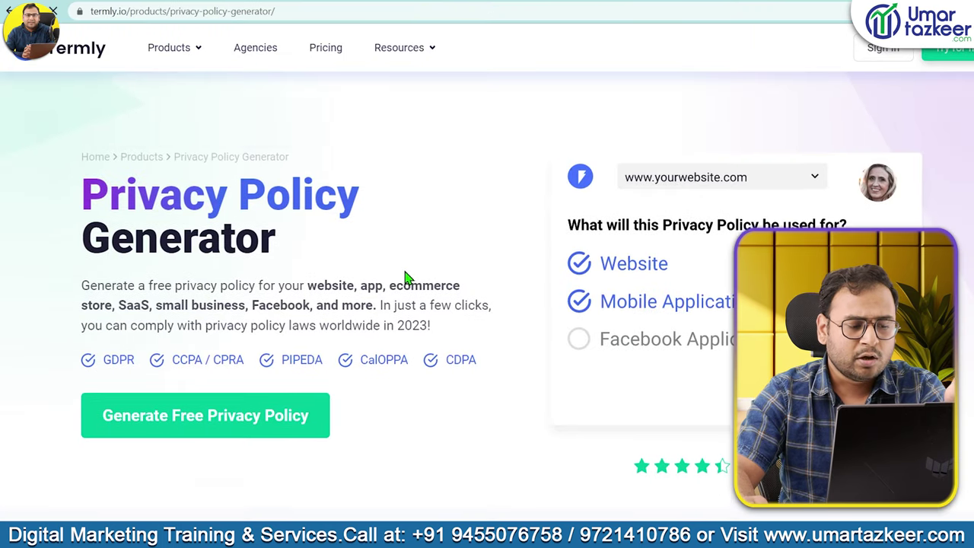
scroll(244, 122, down, 4)
click(236, 91)
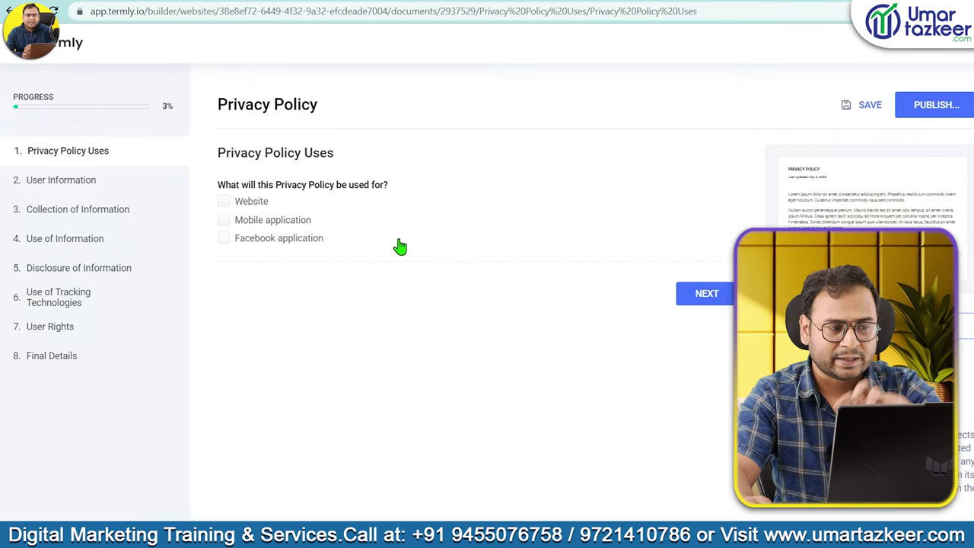
key(alt+Left)
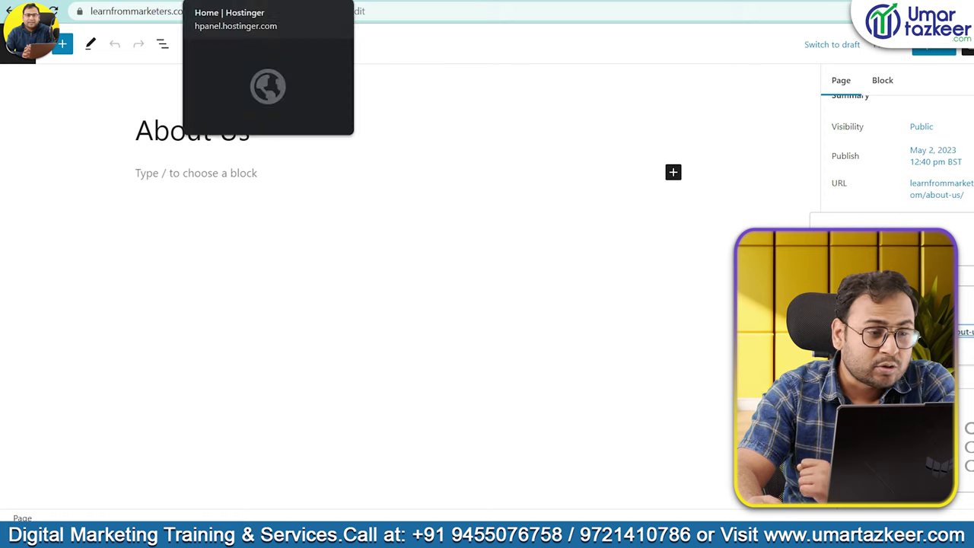
- Return to the live About Us page and go from there to the site's WordPress dashboard
click(228, 1)
click(114, 2)
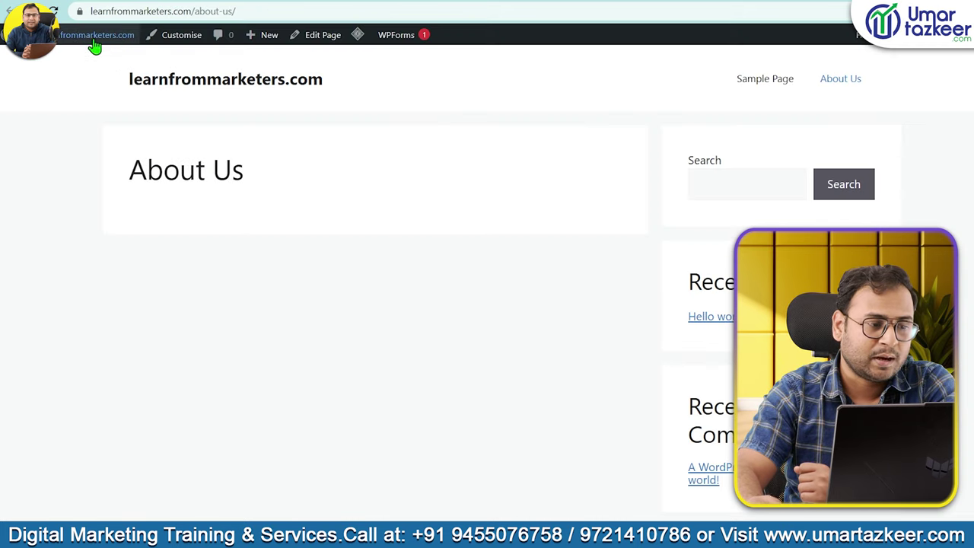
click(93, 38)
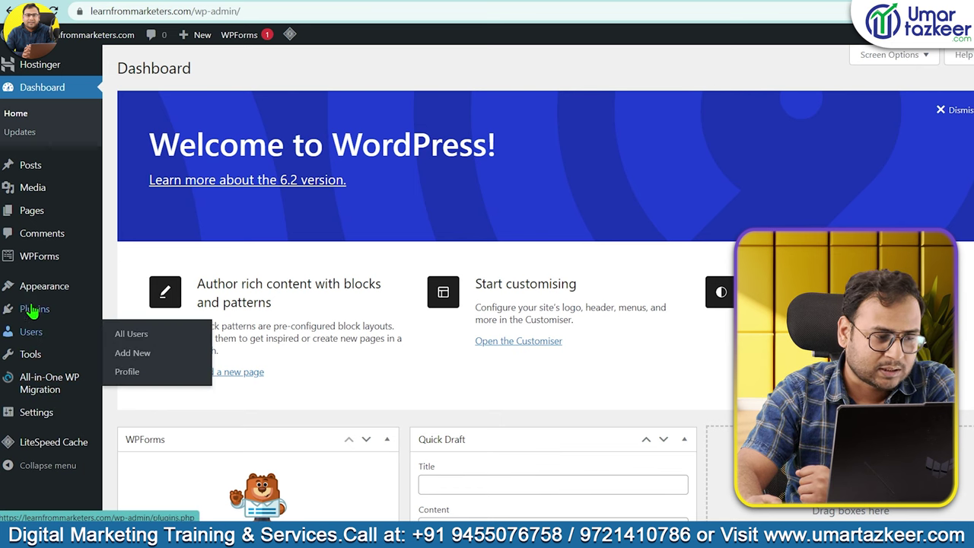
mouse_move(23, 211)
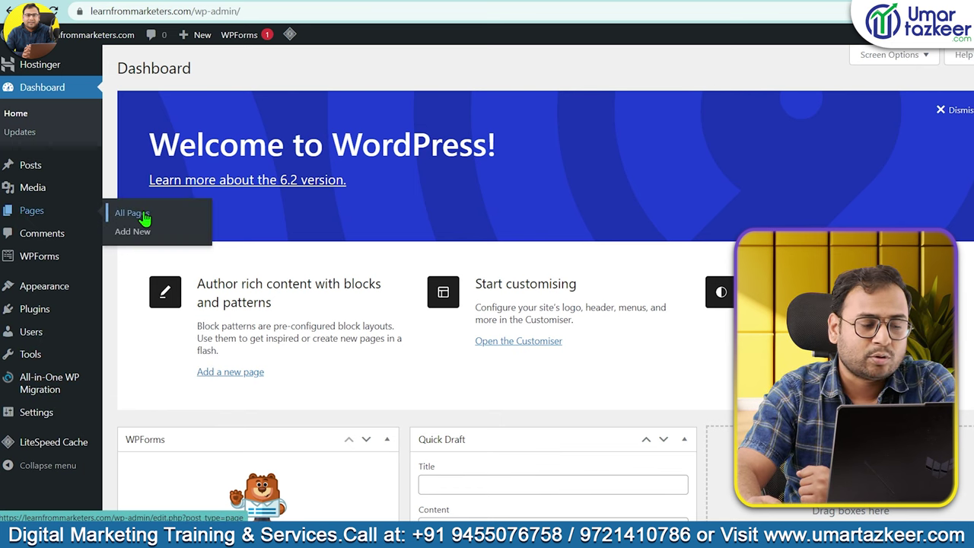
mouse_move(56, 189)
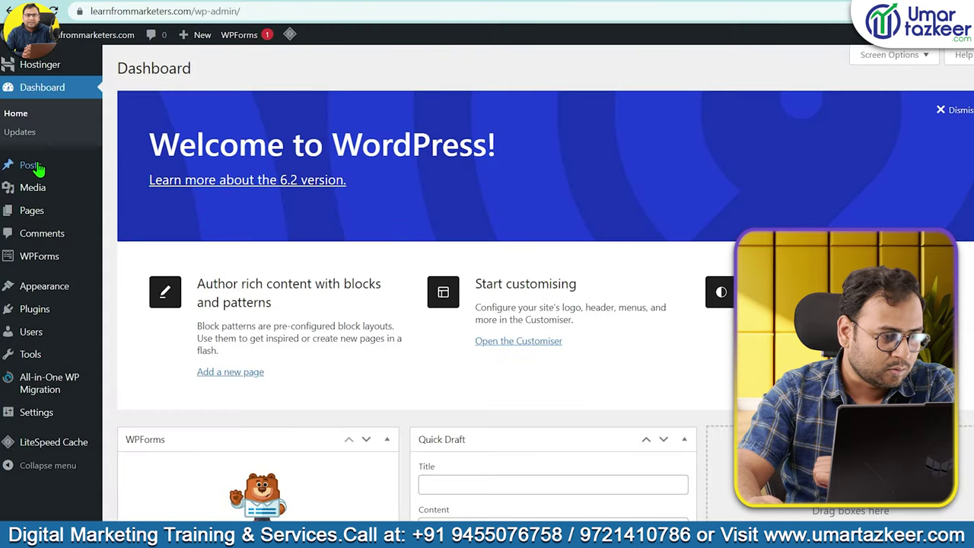
- Open the post categories and add a category named "SEO" with the slug "seo" and no parent category
mouse_move(38, 169)
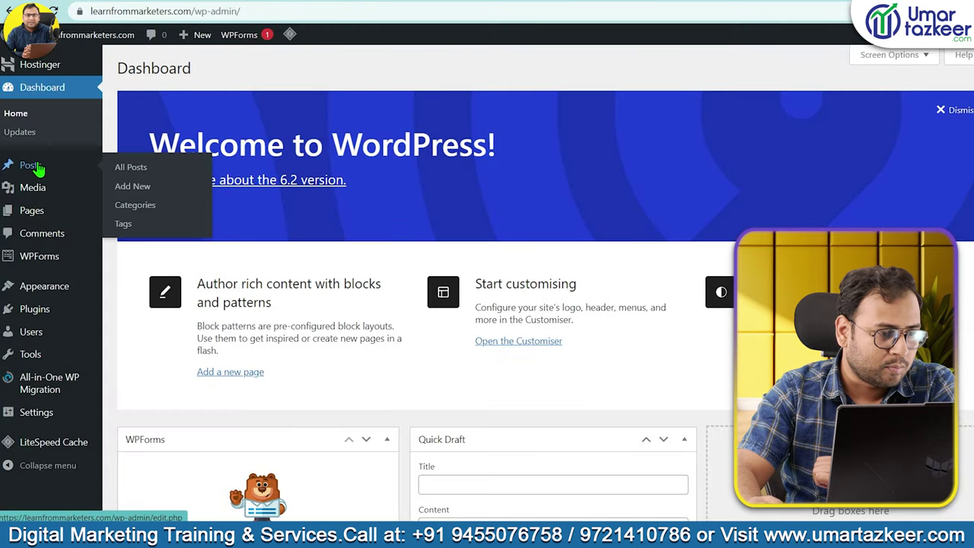
click(131, 204)
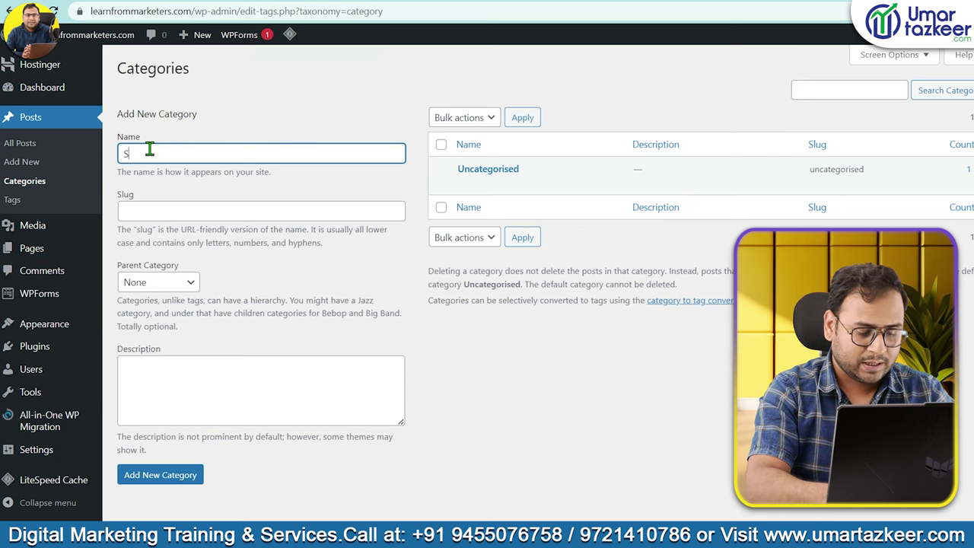
click(183, 202)
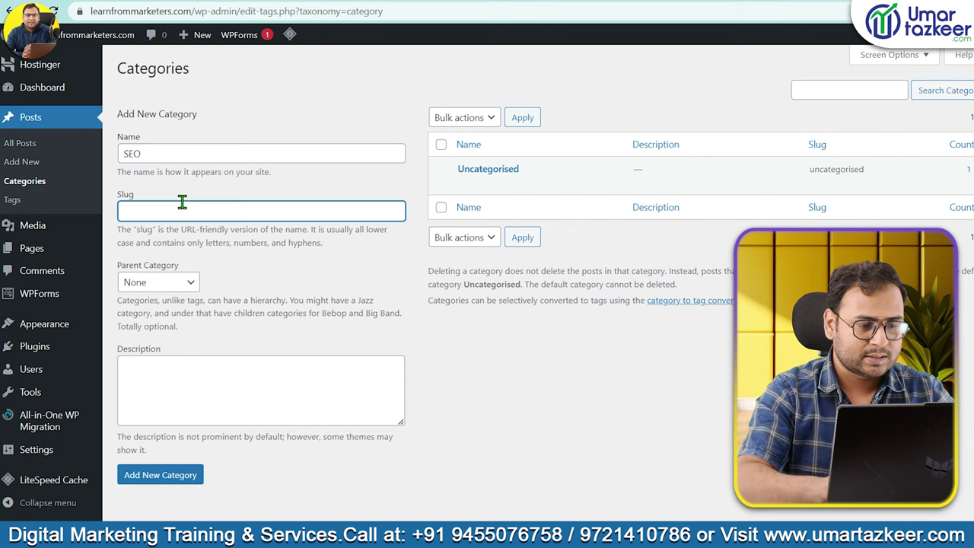
click(181, 283)
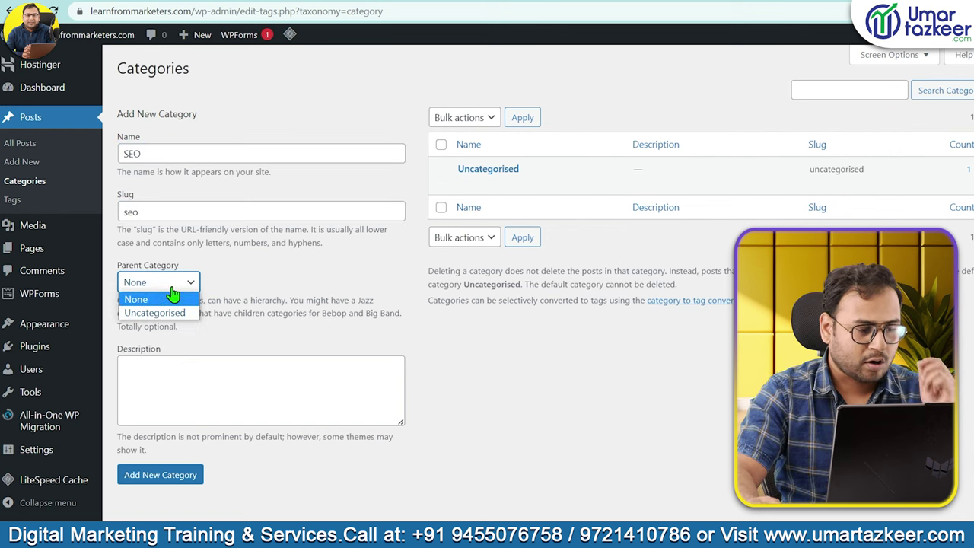
click(172, 298)
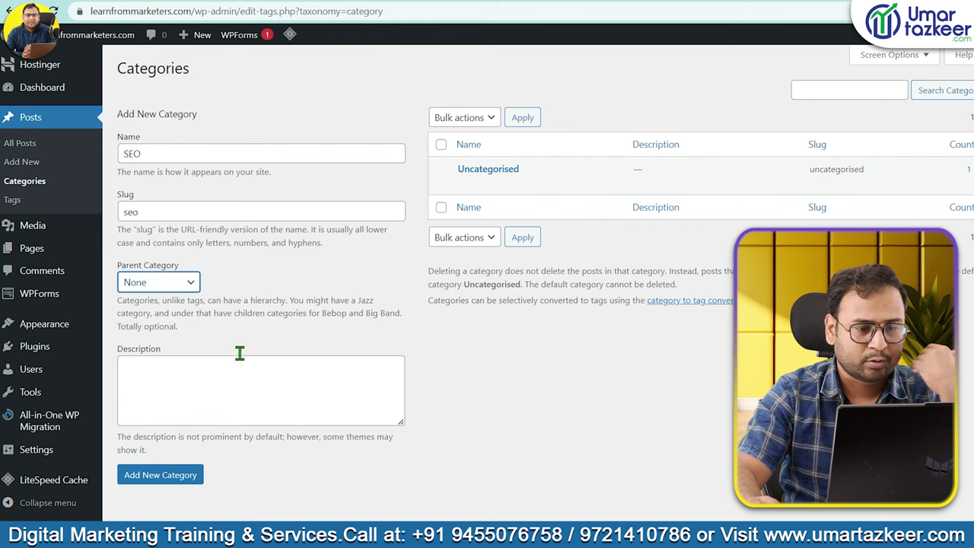
click(169, 477)
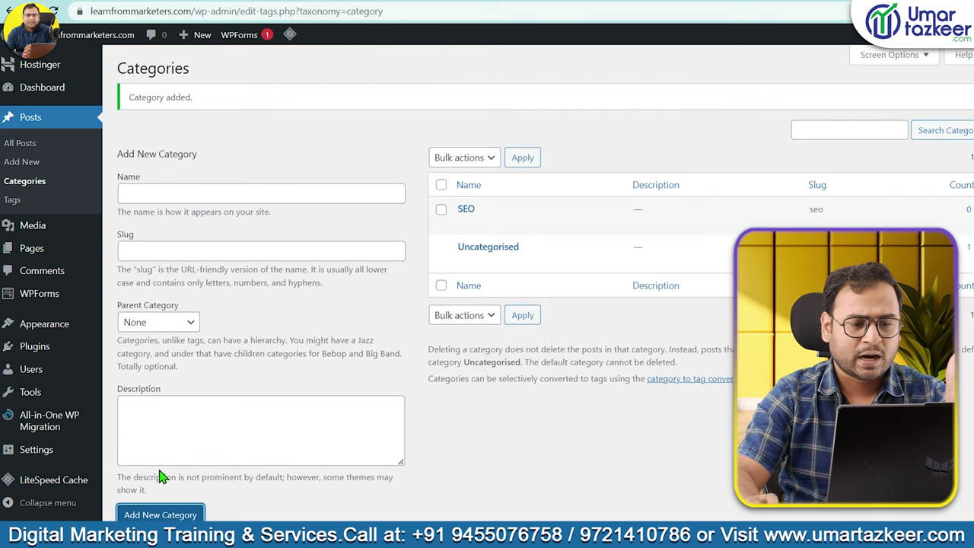
- Add a category named "Google Ads" with the slug "GoogleAds" and no parent
click(193, 194)
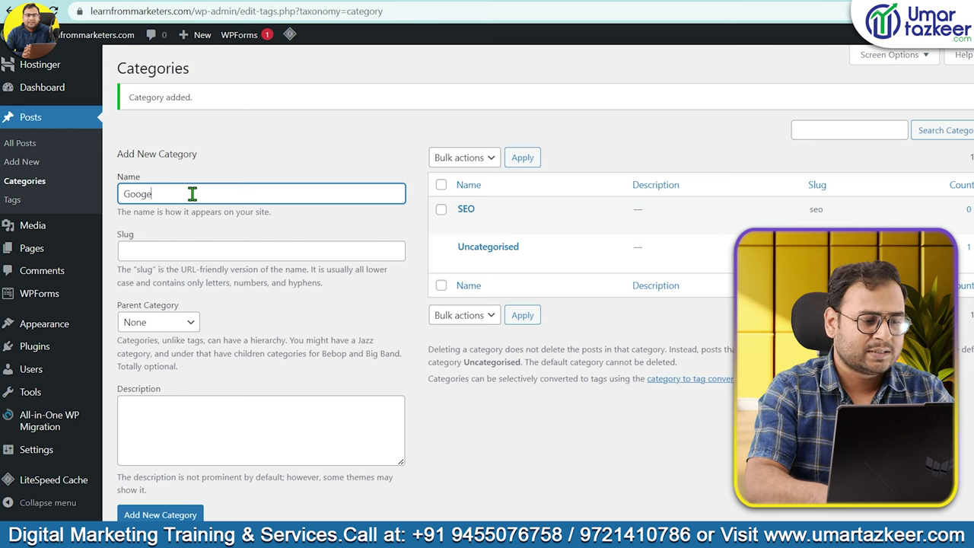
drag(182, 196, 98, 197)
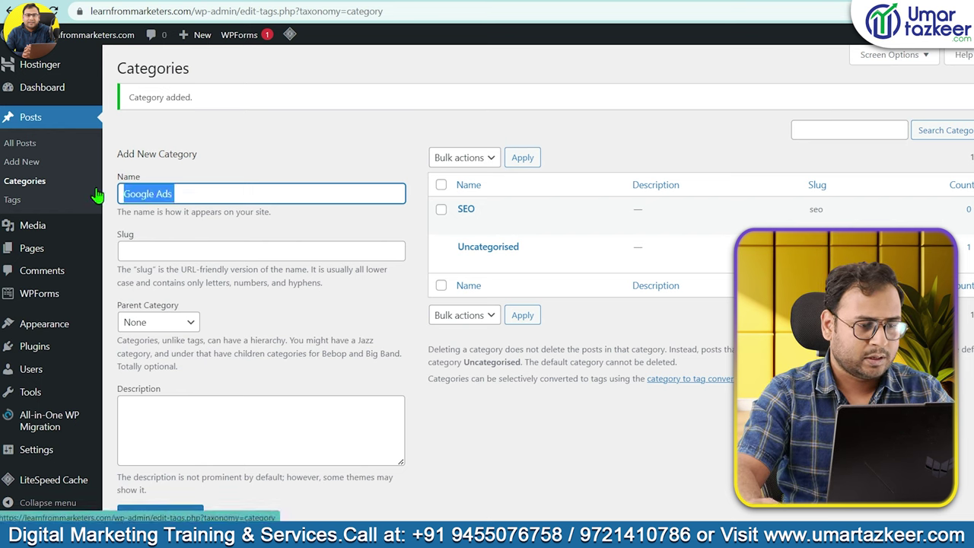
key(ctrl+c)
click(170, 248)
key(ctrl+v)
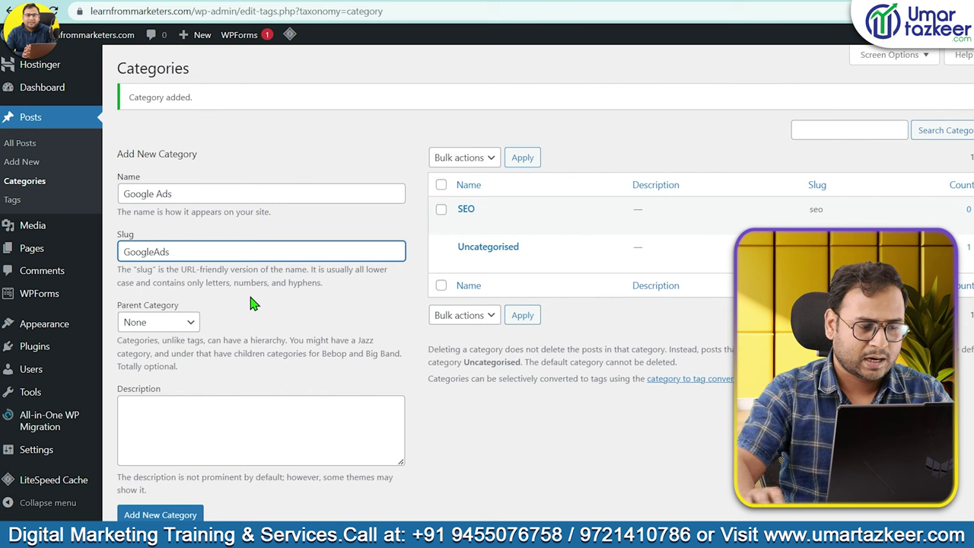
click(175, 515)
- Add a category named "Facebook Ads" with the slug "FacebookAds" and no parent category
click(202, 191)
text(Facebook)
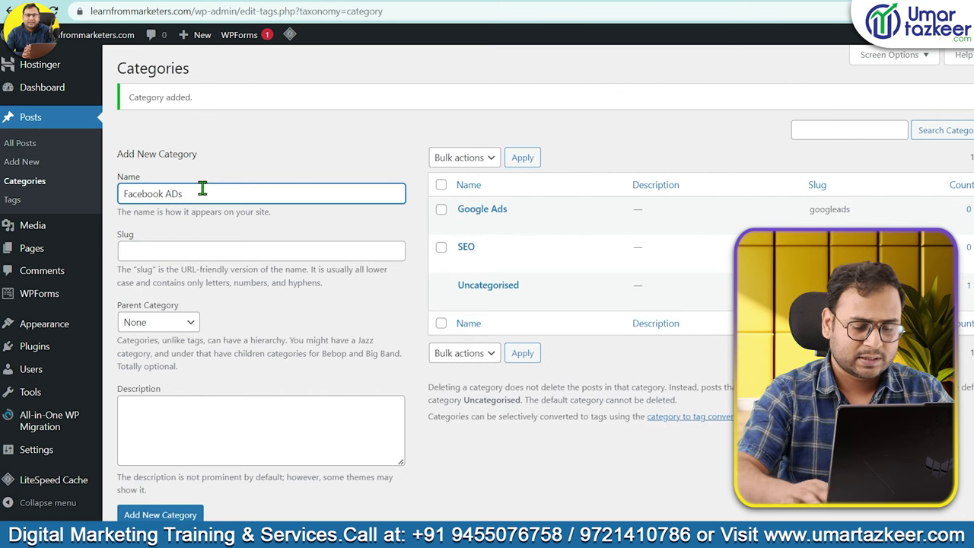
drag(213, 195, 115, 197)
key(ctrl+c)
click(148, 259)
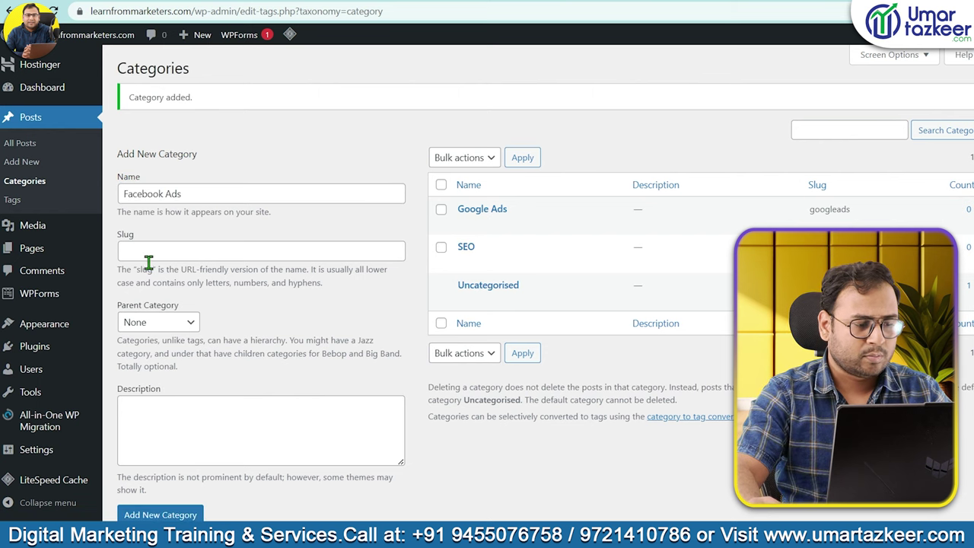
key(ctrl+v)
key(BackSpace)
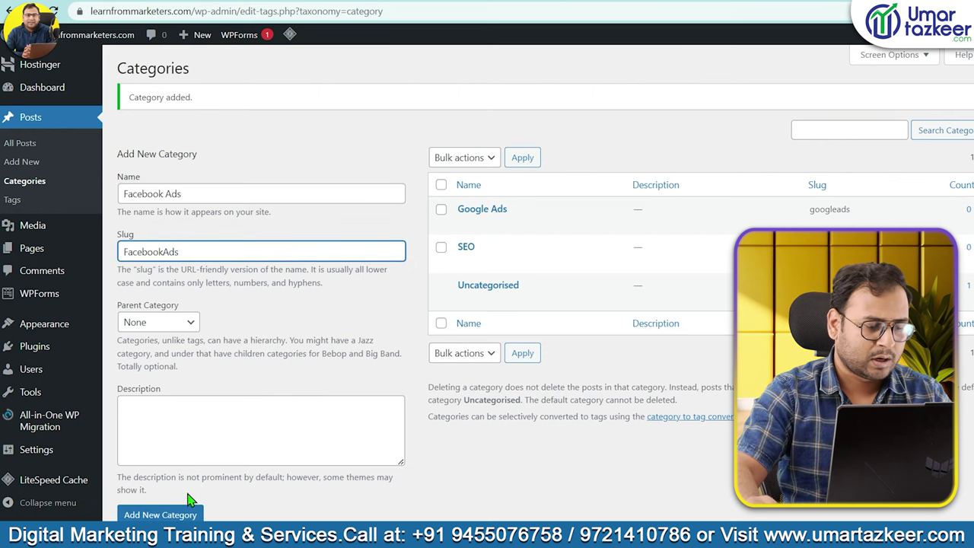
click(186, 515)
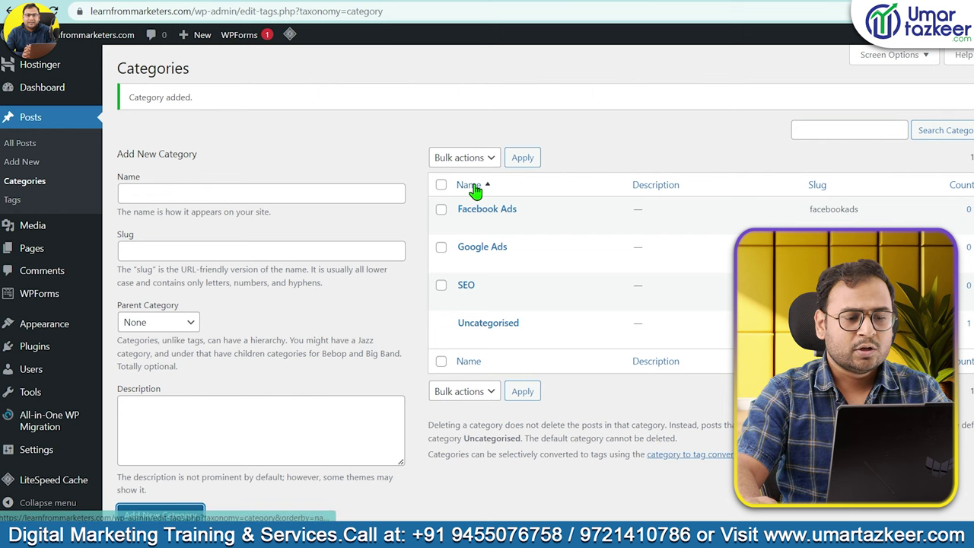
- Add a category named "Marketing" with the slug "Marketing", leaving the parent category at None
click(165, 322)
click(333, 324)
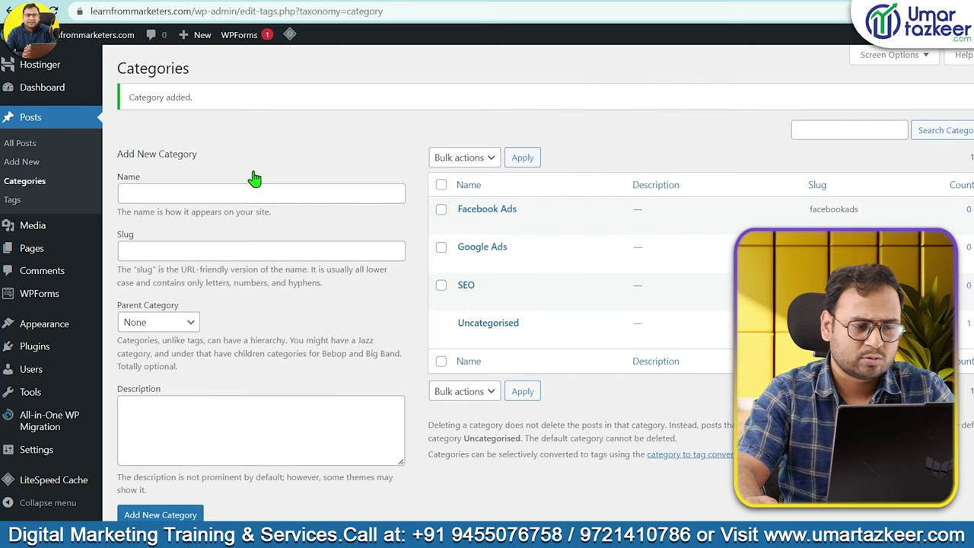
click(226, 190)
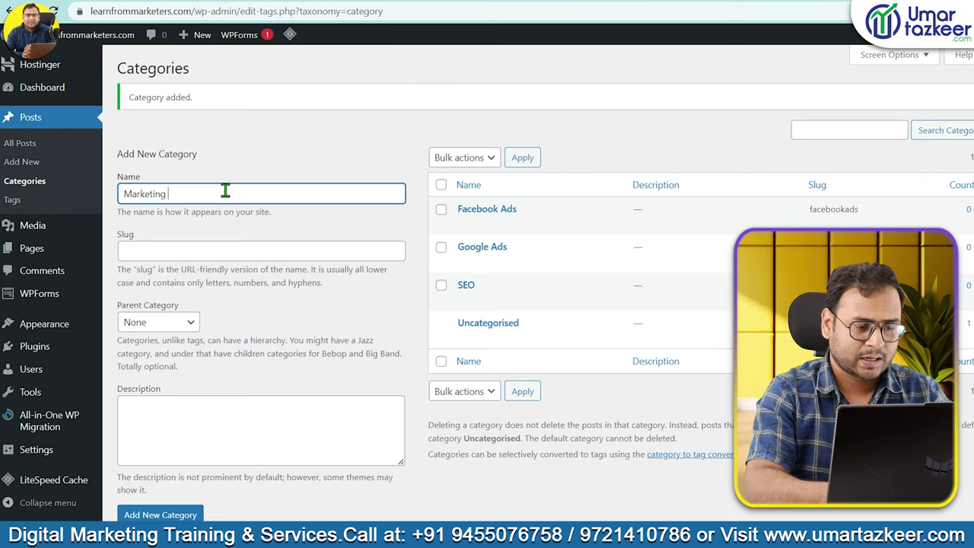
click(185, 254)
key(ctrl+v)
mouse_move(29, 260)
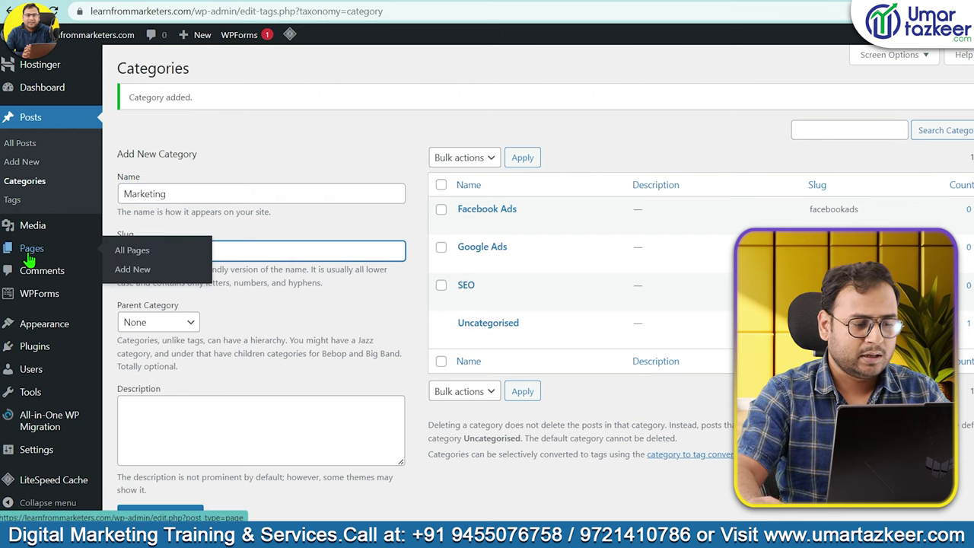
text(Marketing)
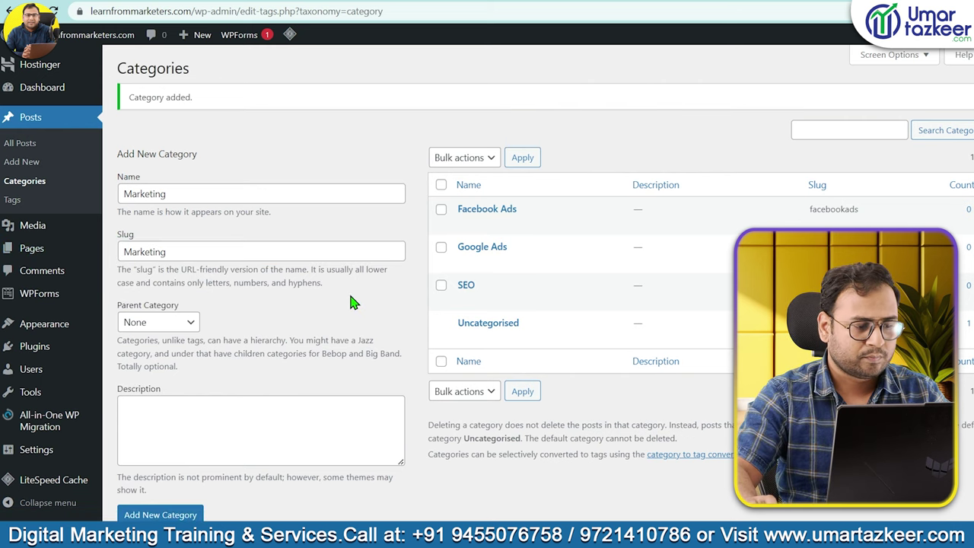
scroll(355, 303, down, 1)
click(183, 460)
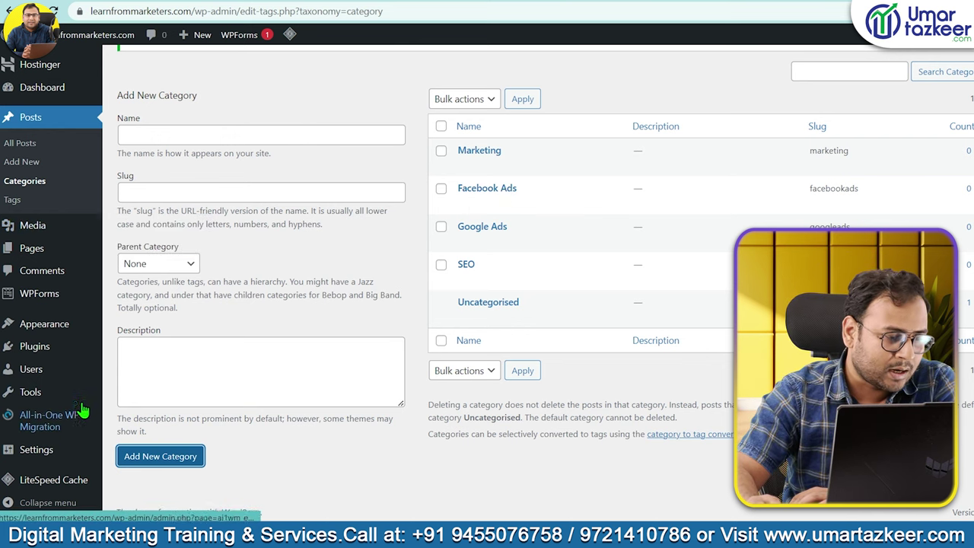
- Open the site's menu editor and remove the Sample Page and About Us items from Menu 1
mouse_move(55, 285)
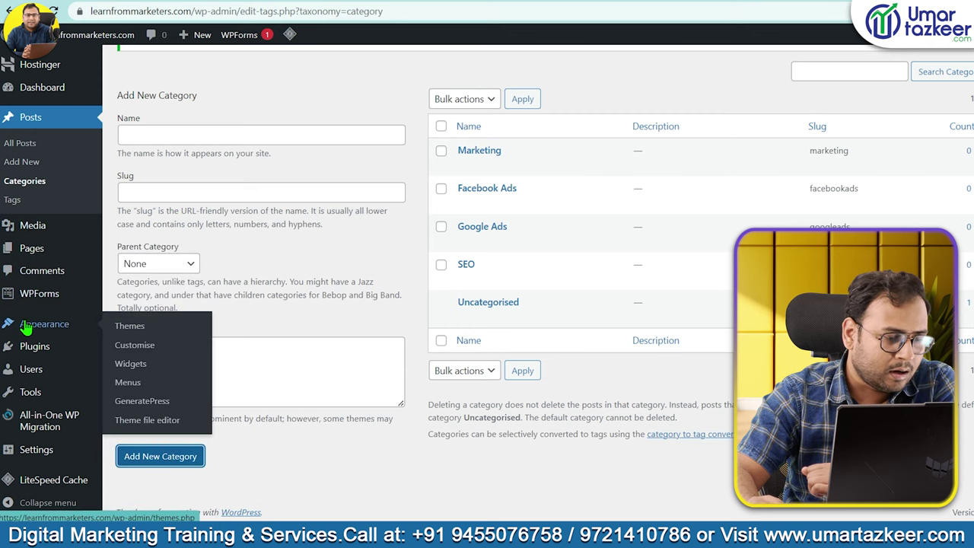
mouse_move(44, 323)
click(126, 382)
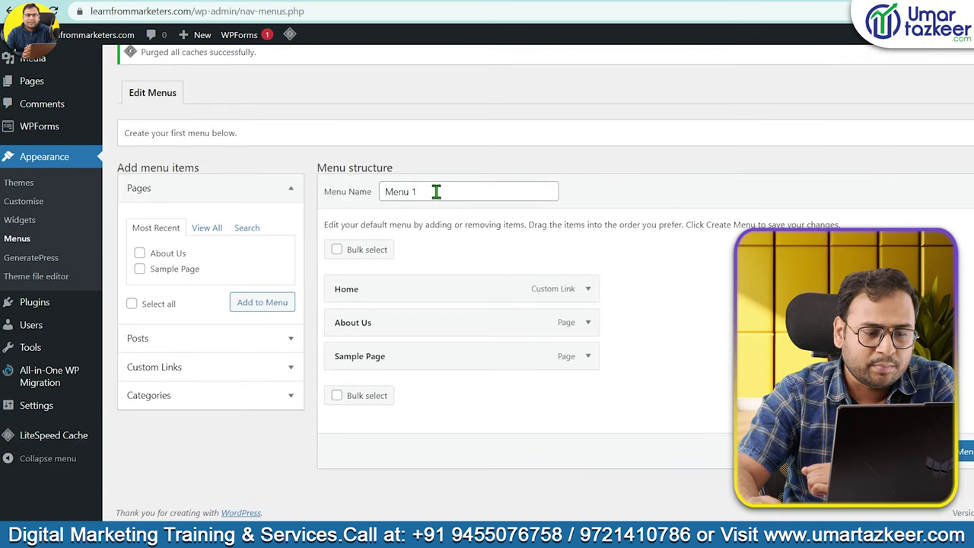
click(587, 357)
scroll(563, 433, down, 2)
click(348, 353)
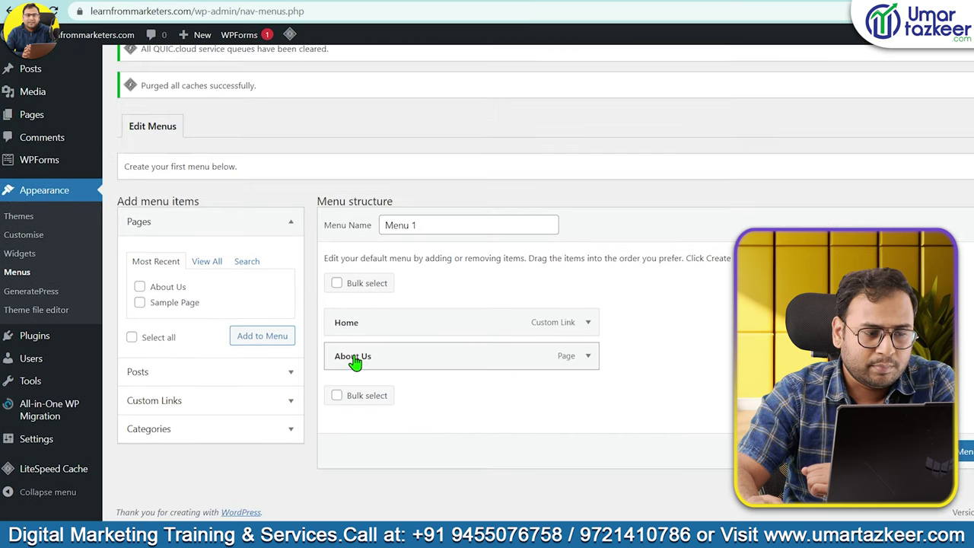
click(587, 357)
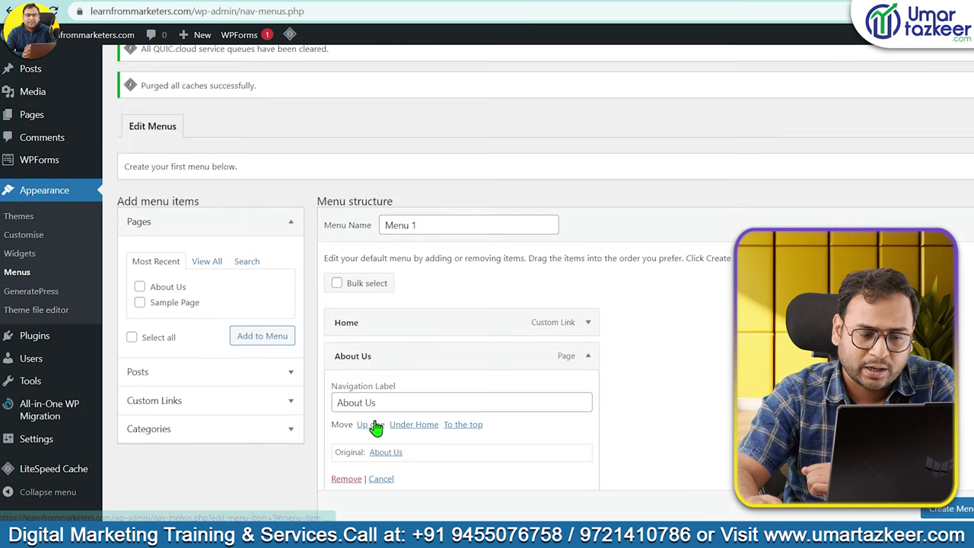
click(347, 480)
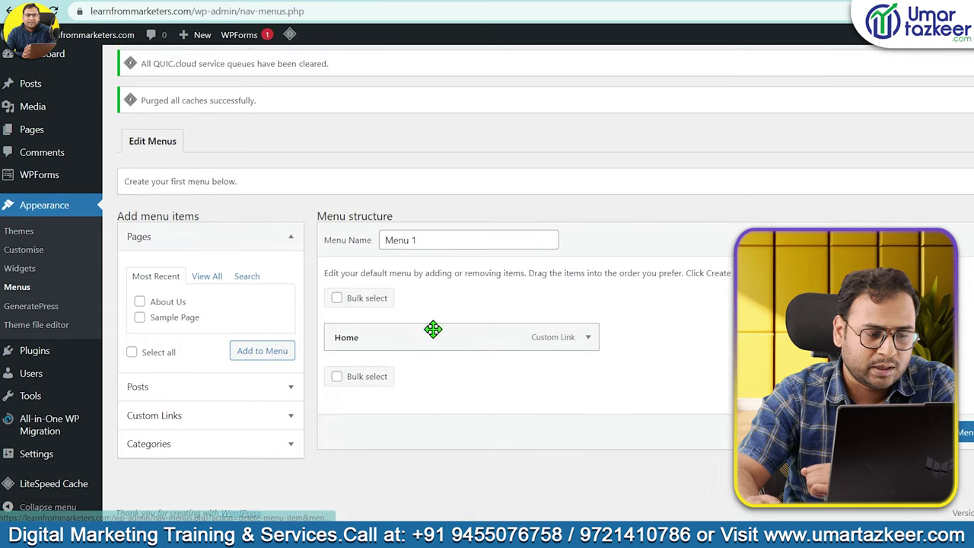
- Add the Facebook Ads, Google Ads, Marketing and SEO categories to Menu 1 and create the menu
click(219, 449)
click(200, 361)
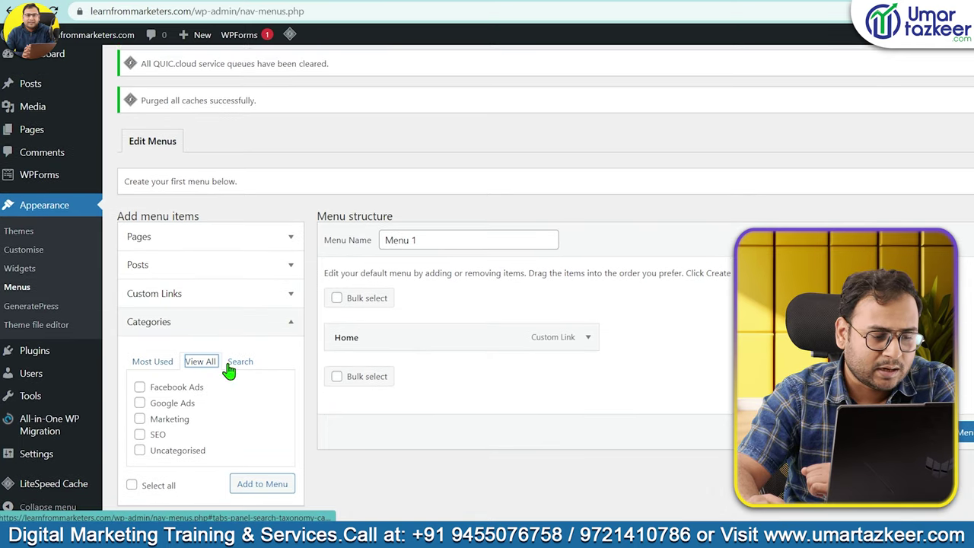
click(140, 387)
click(140, 403)
click(140, 419)
click(140, 435)
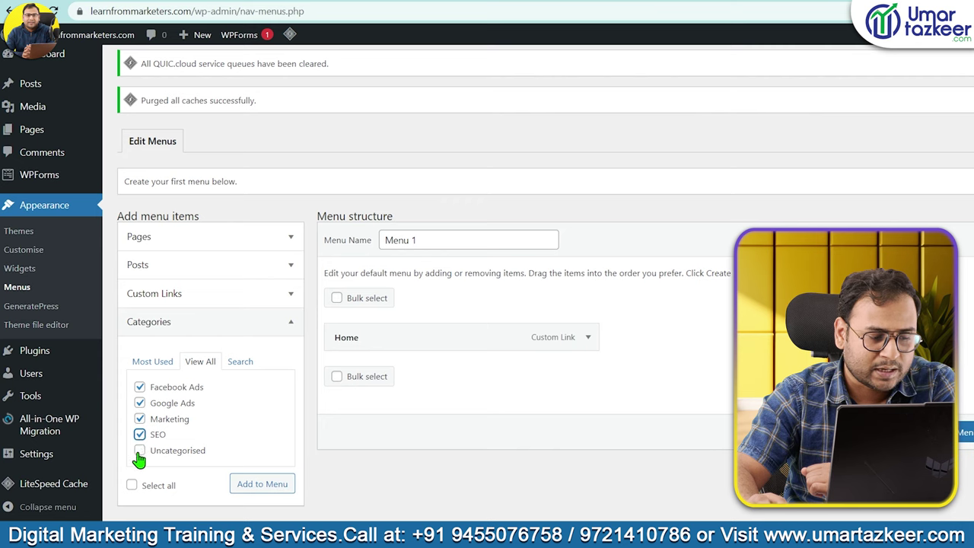
scroll(280, 461, down, 1)
click(280, 461)
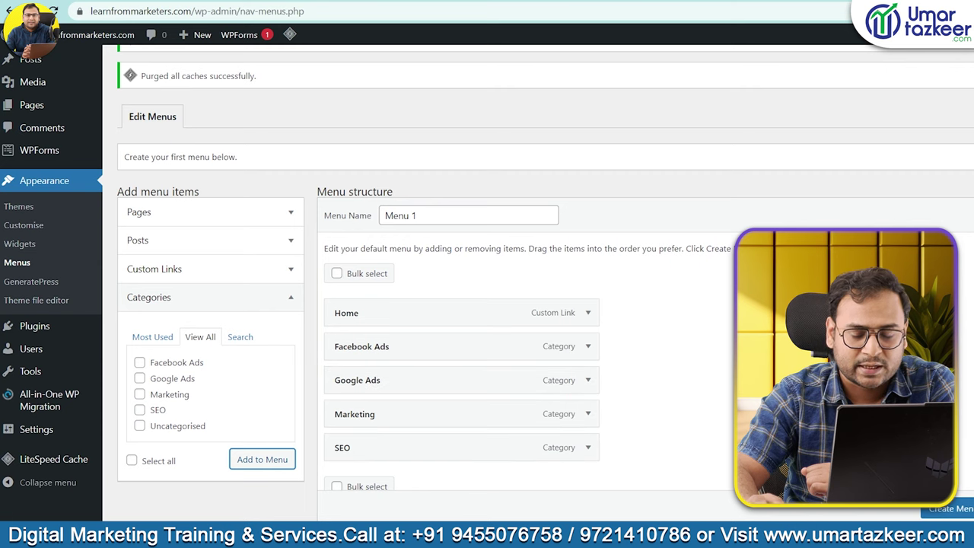
scroll(589, 309, down, 2)
key(Return)
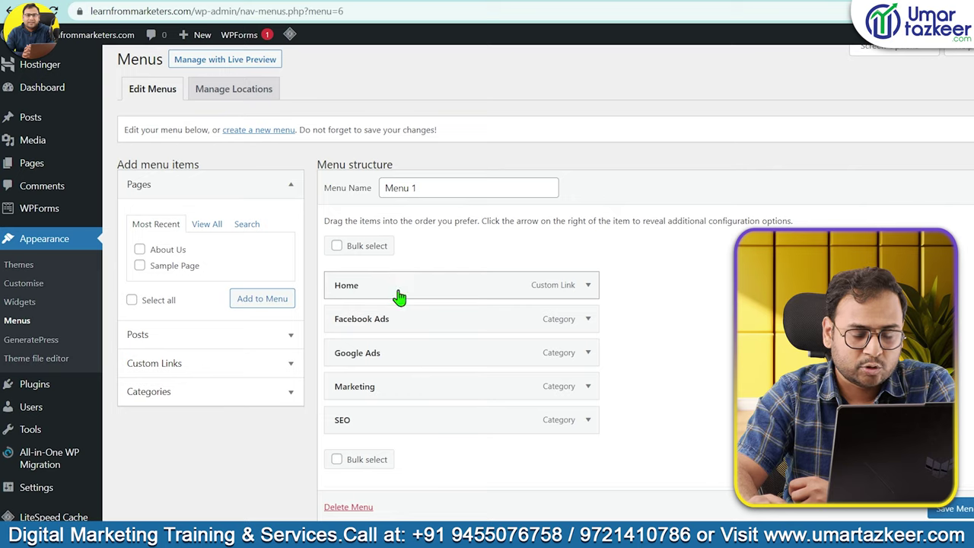
- Assign Menu 1 to the Primary Menu display location and save the menu
scroll(398, 294, down, 3)
drag(386, 419, 323, 415)
click(452, 428)
click(462, 416)
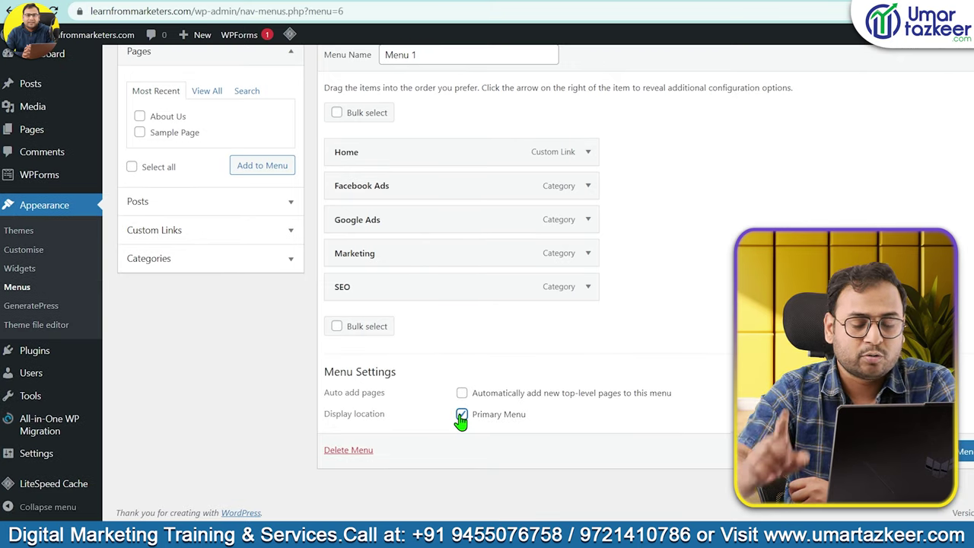
click(963, 451)
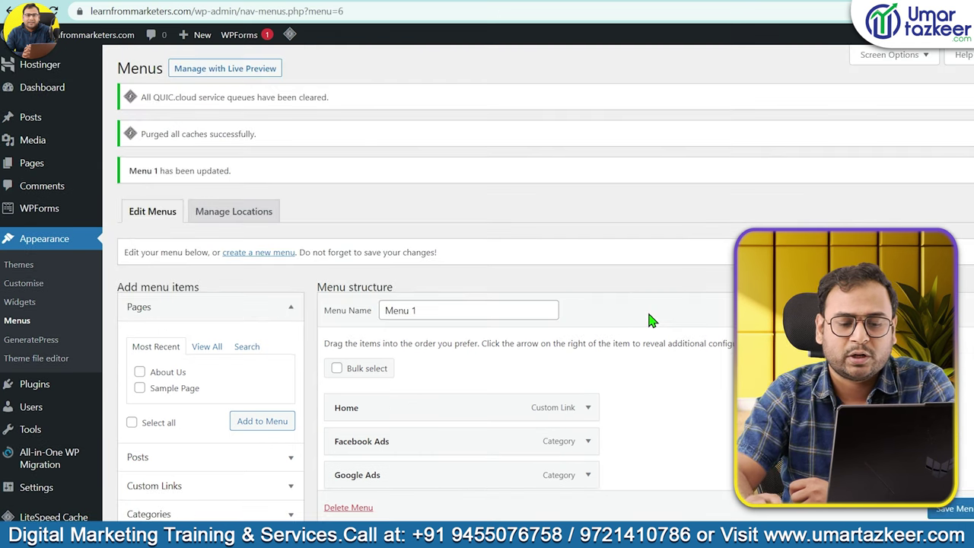
- Check the navigation menu on the live home page and view the Facebook Ads category page
click(506, 1)
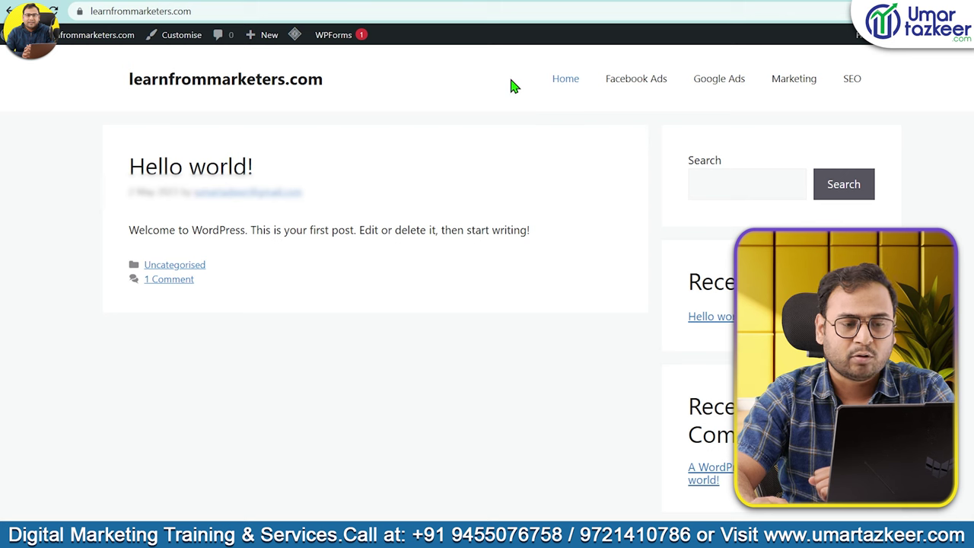
drag(511, 87, 863, 79)
click(951, 103)
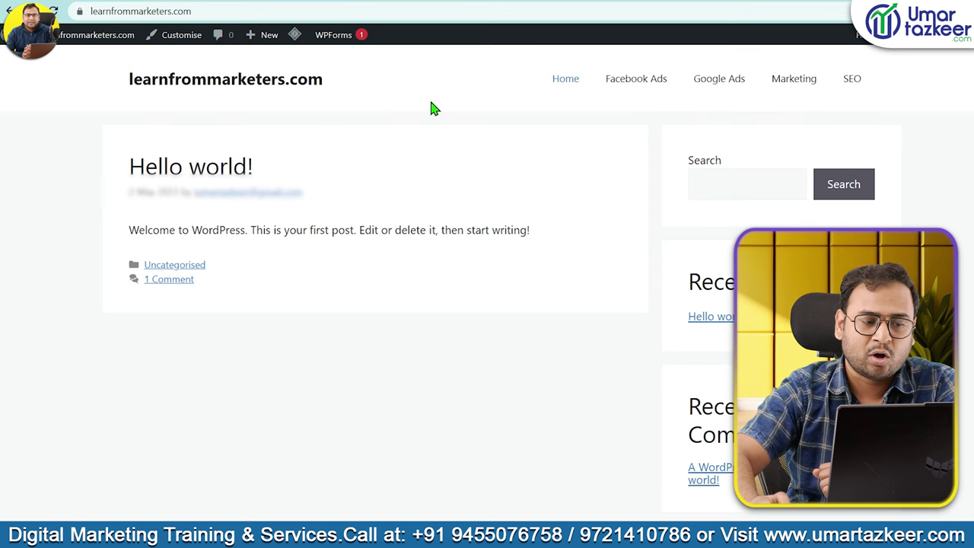
click(642, 88)
drag(522, 147, 600, 181)
click(518, 255)
- View the Google Ads and Marketing category pages and their addresses, and revisit the home and Facebook Ads pages
click(728, 80)
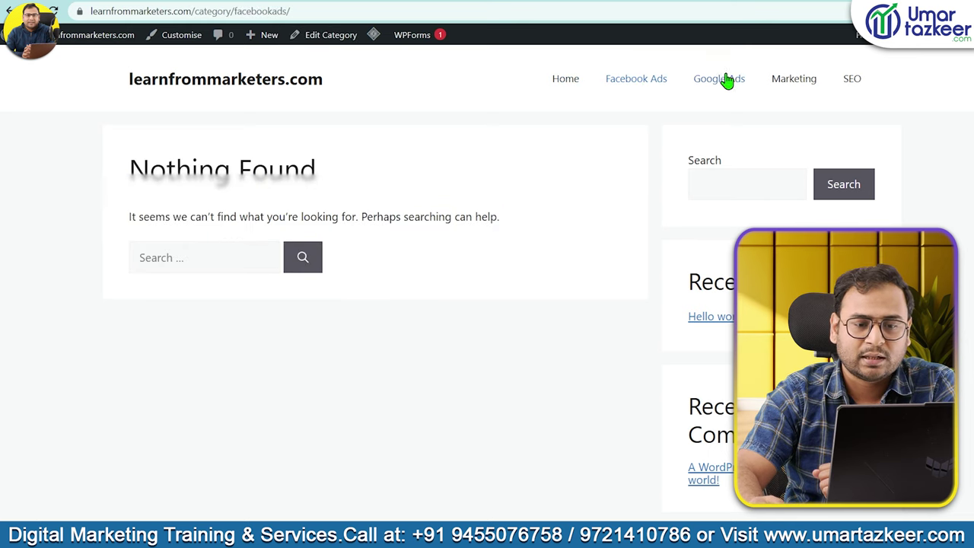
click(330, 11)
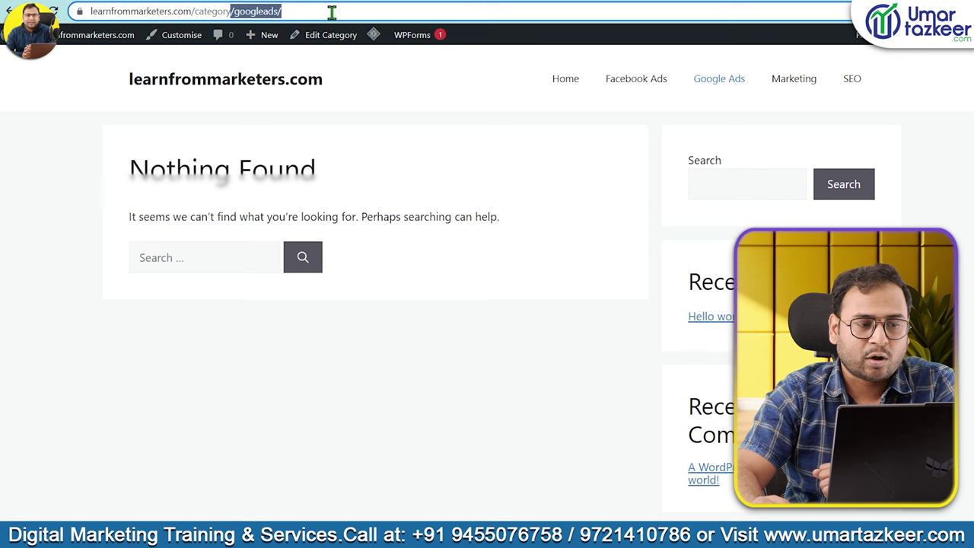
drag(270, 12, 397, 13)
click(795, 85)
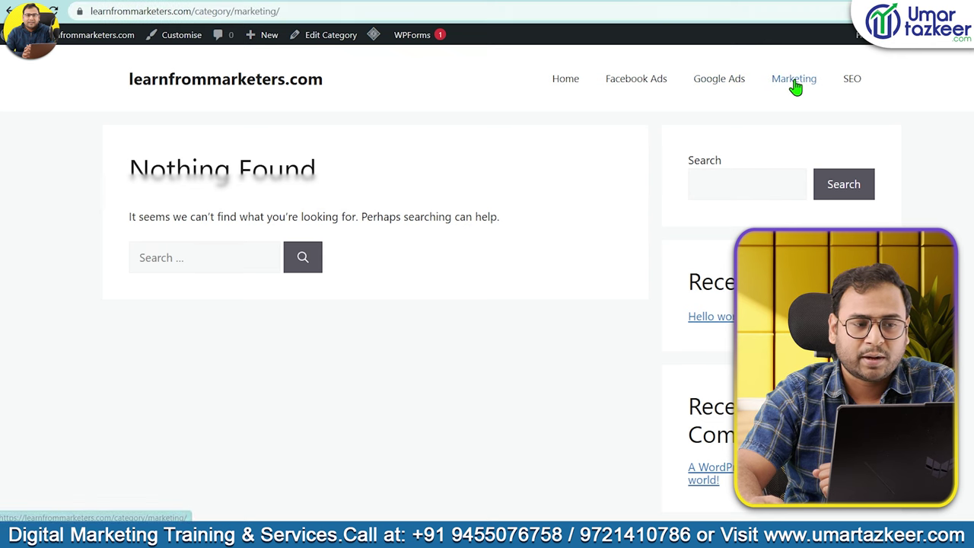
click(638, 83)
click(569, 84)
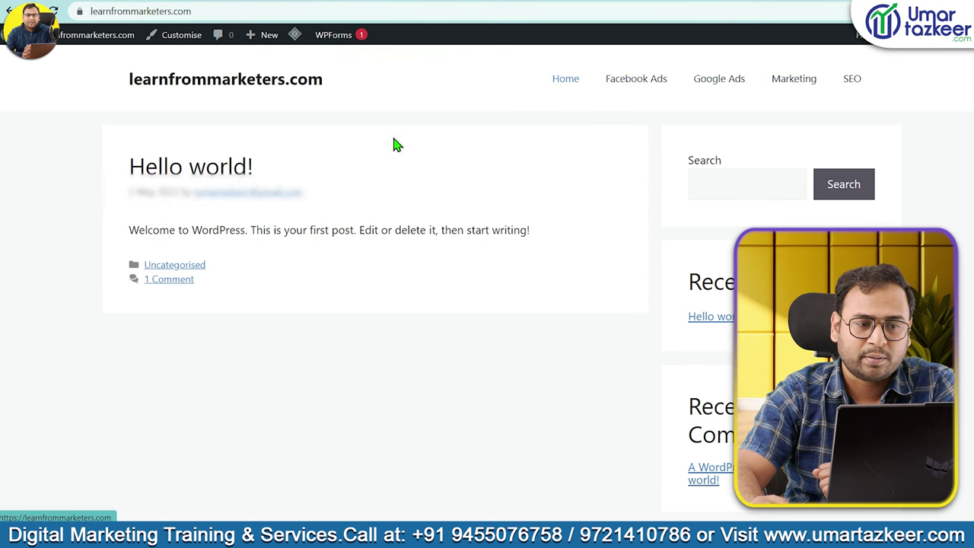
click(655, 84)
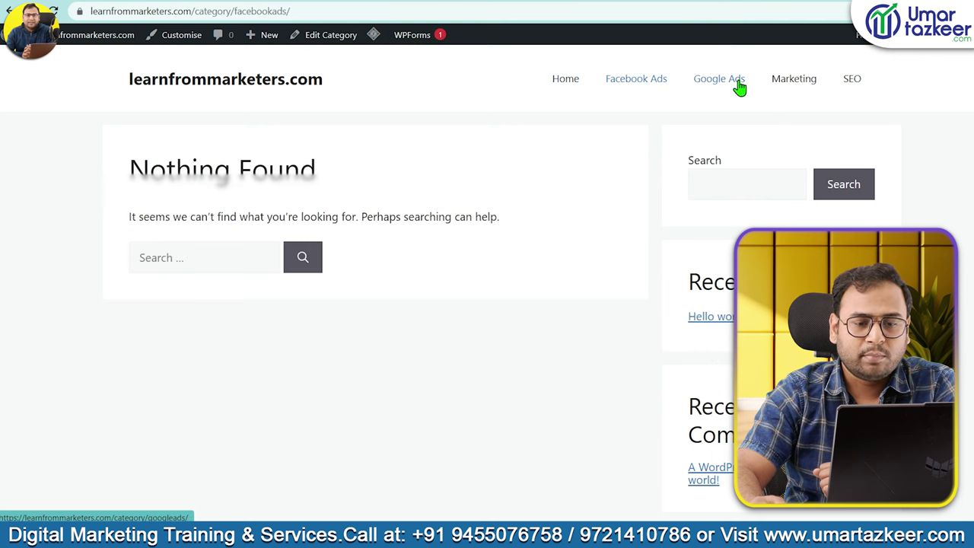
click(739, 85)
click(796, 85)
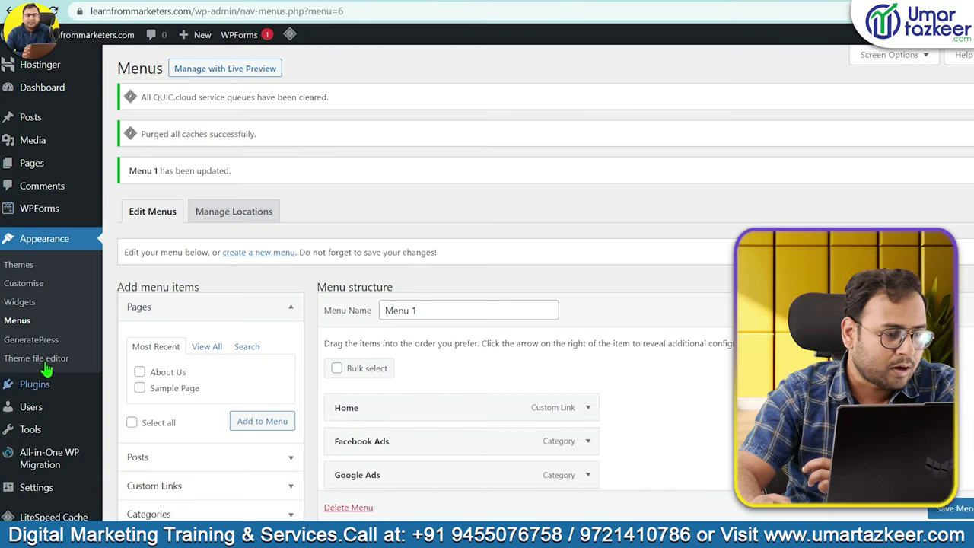
- Open the dashboard's list of posts and start a new post
click(35, 118)
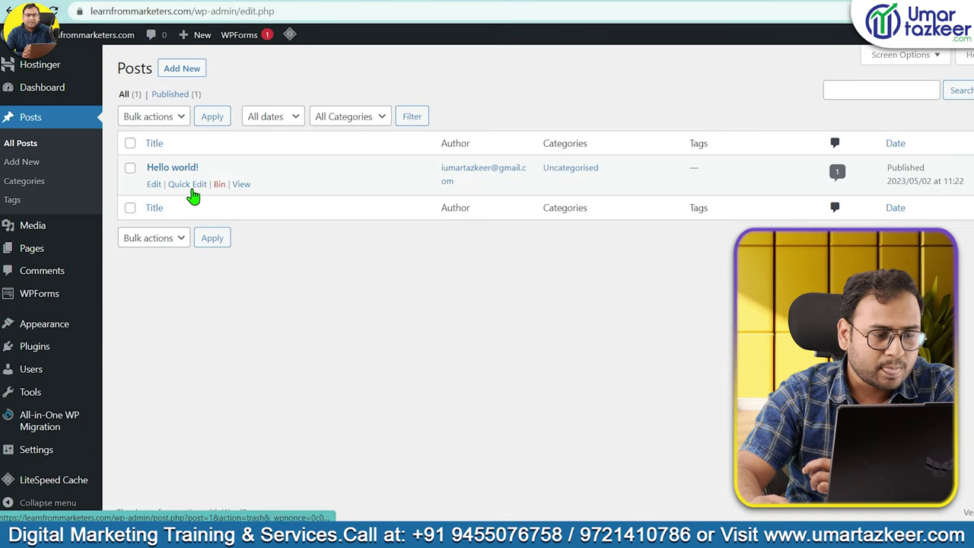
click(130, 168)
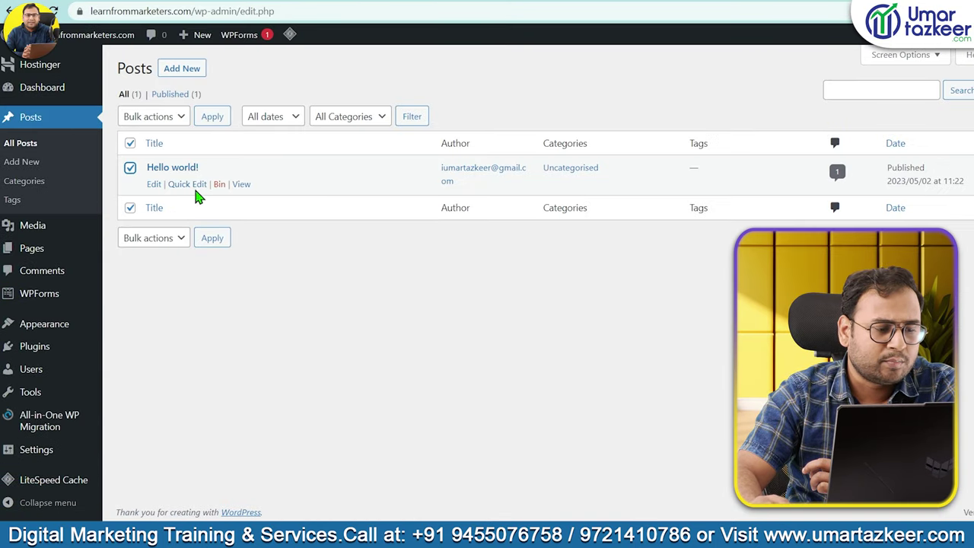
click(130, 168)
click(164, 68)
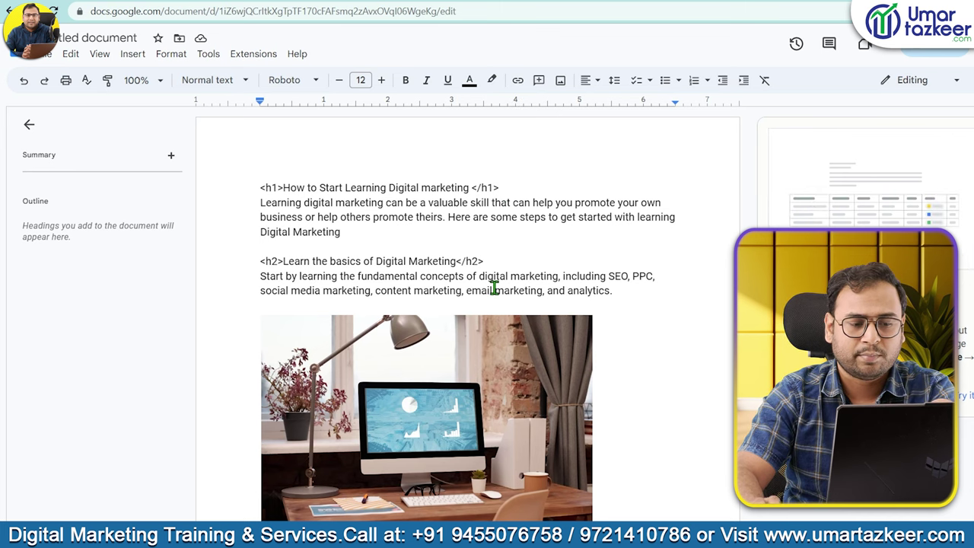
- Copy "How to Start Learning Digital marketing" from the Google Docs draft and paste it as the new post's title
drag(469, 188, 280, 187)
key(ctrl+c)
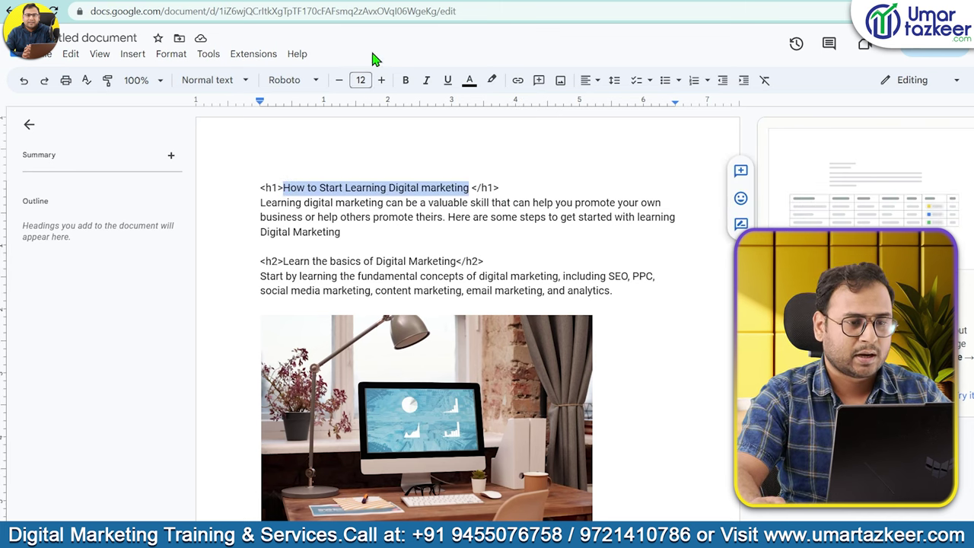
click(455, 2)
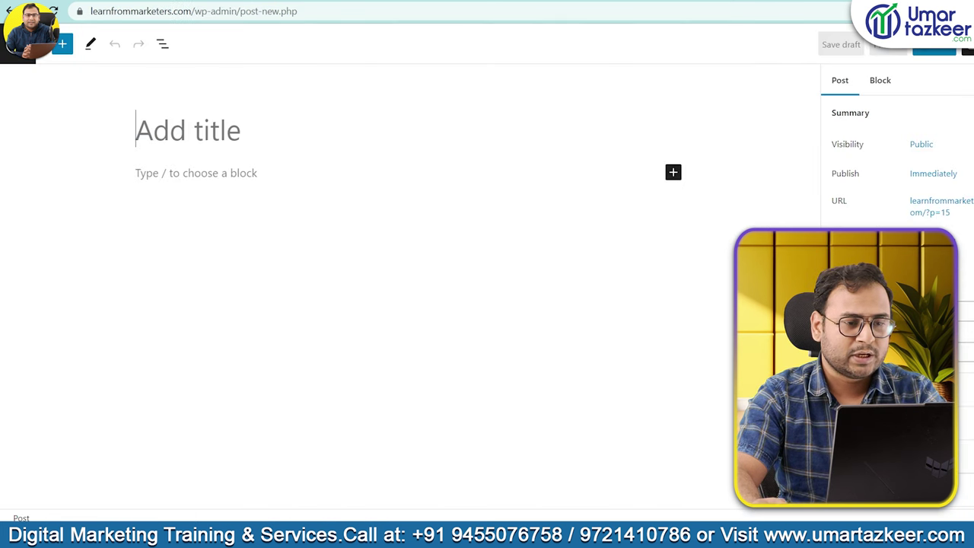
key(ctrl+v)
- Copy the introductory paragraph about learning digital marketing from the Google Docs draft and paste it as the first paragraph of the post body
click(337, 171)
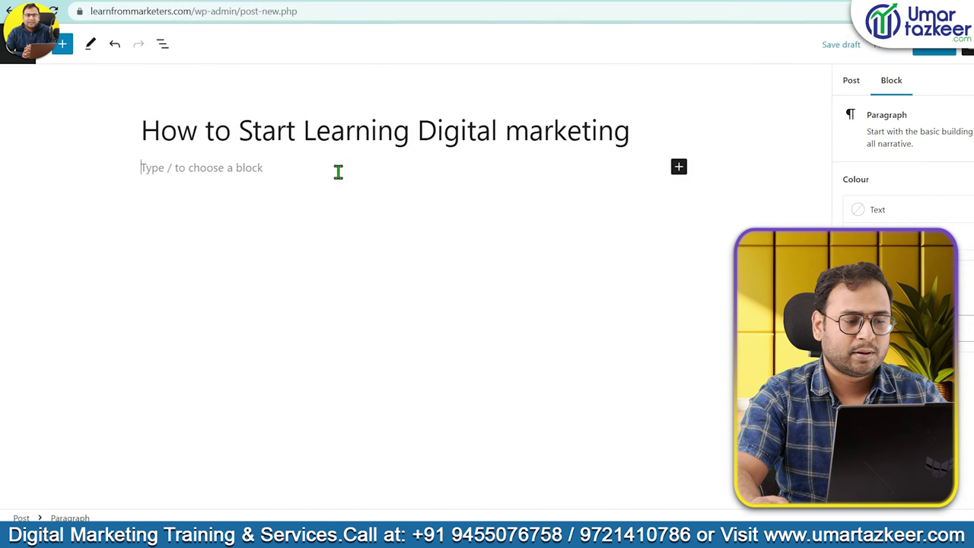
click(561, 4)
drag(259, 207, 340, 231)
key(ctrl+c)
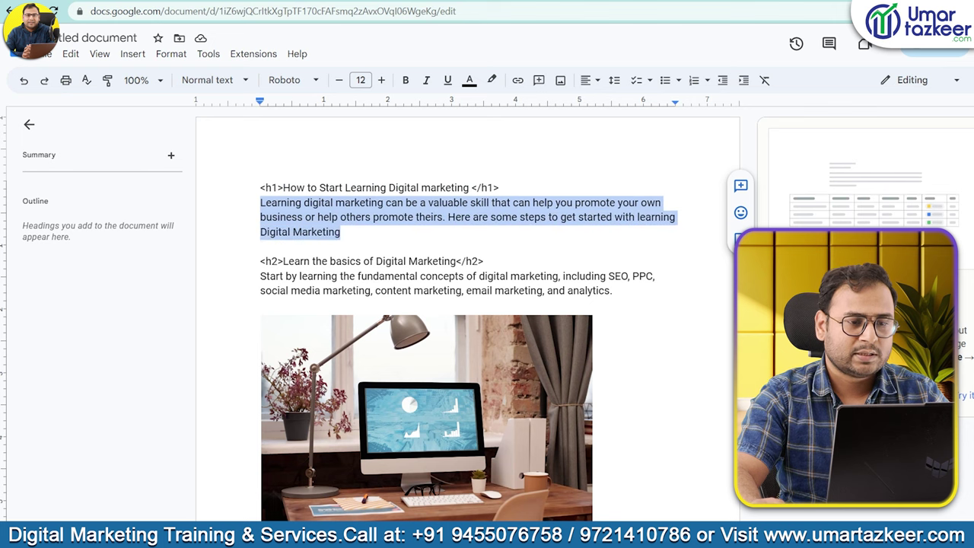
click(456, 3)
click(350, 2)
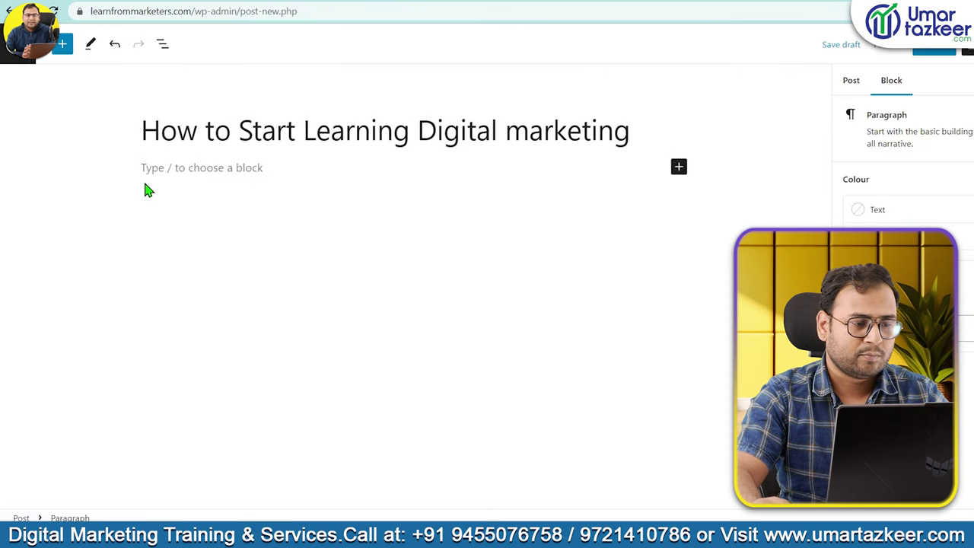
key(ctrl+v)
click(387, 276)
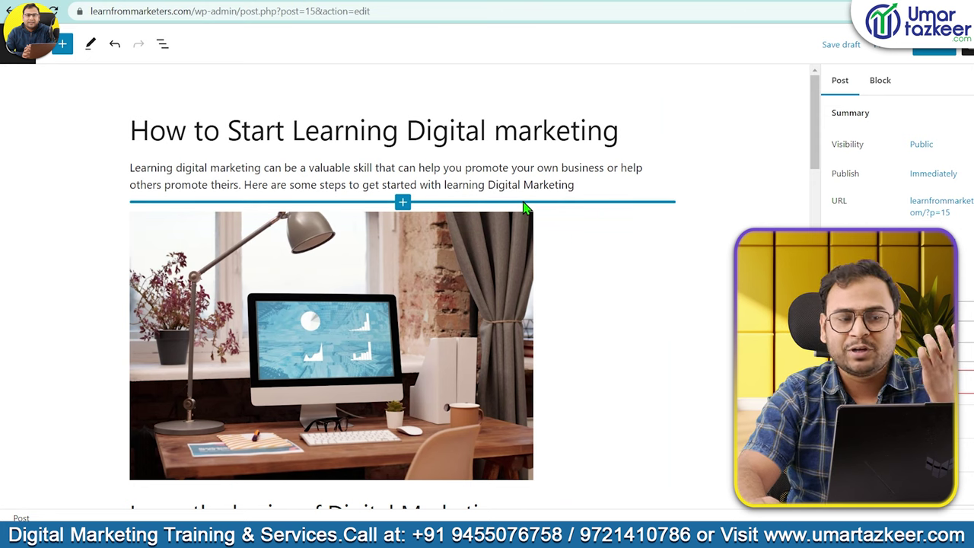
- Look through the post body, checking the section headings, paragraphs and inserted images down to the webinars and conferences section
scroll(498, 244, down, 4)
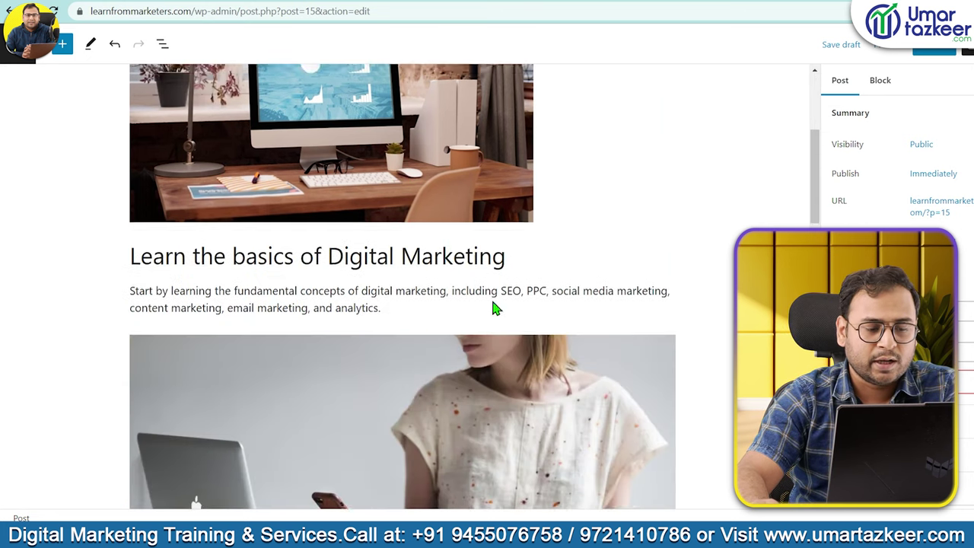
click(498, 198)
scroll(502, 297, down, 4)
click(520, 294)
scroll(520, 294, down, 4)
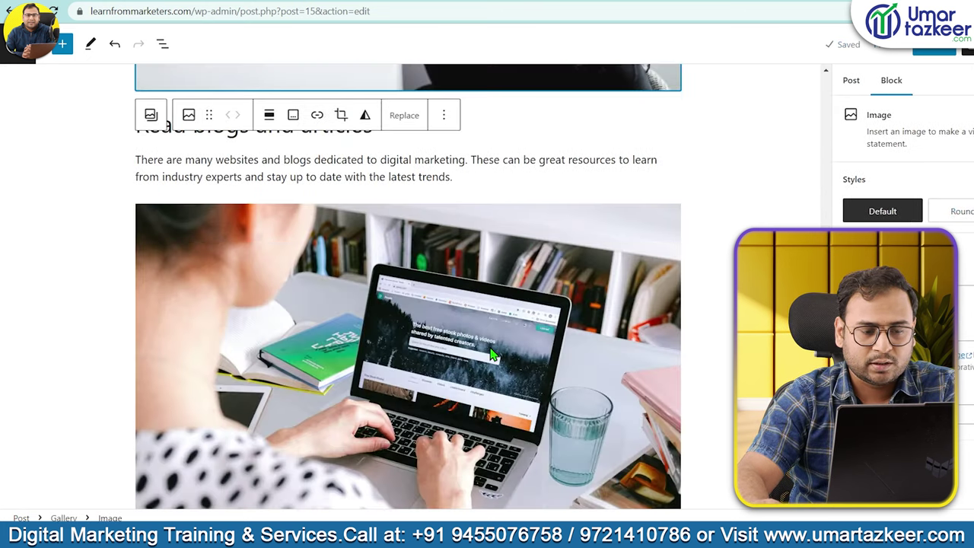
click(495, 353)
scroll(487, 335, down, 5)
click(468, 320)
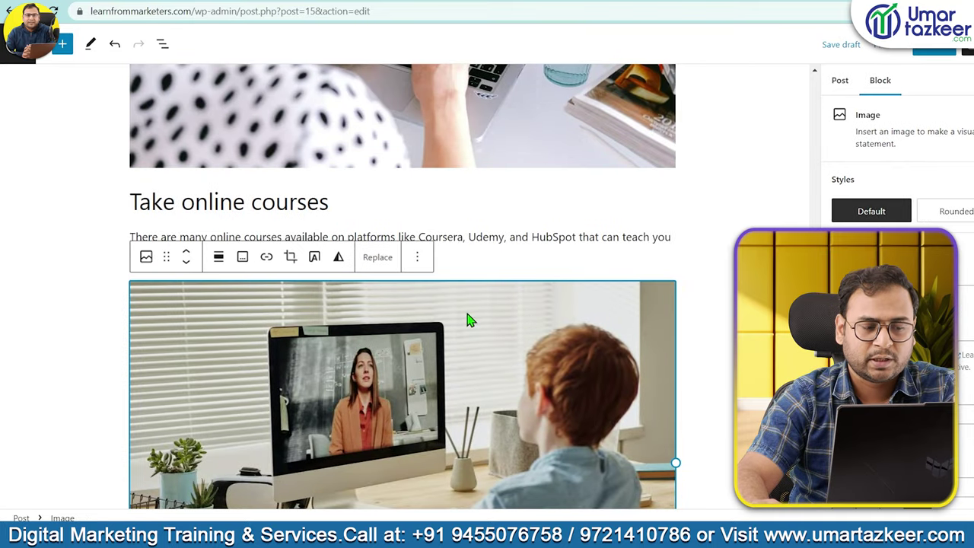
scroll(438, 227, down, 3)
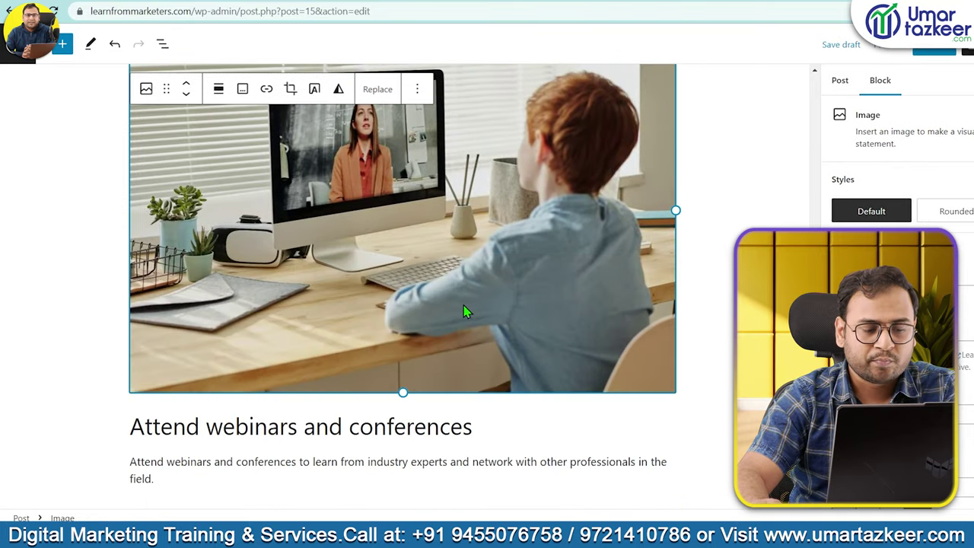
scroll(411, 377, up, 15)
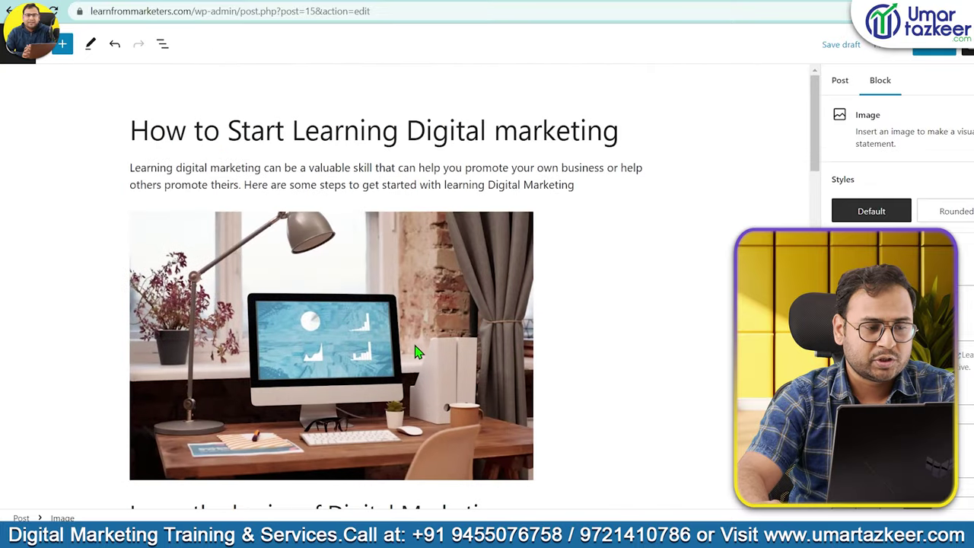
- Prefix the heading "Learn the basics of Digital Marketing" with "1-" and the heading "Read blogs and articles" with "2-"
scroll(417, 350, down, 4)
click(134, 248)
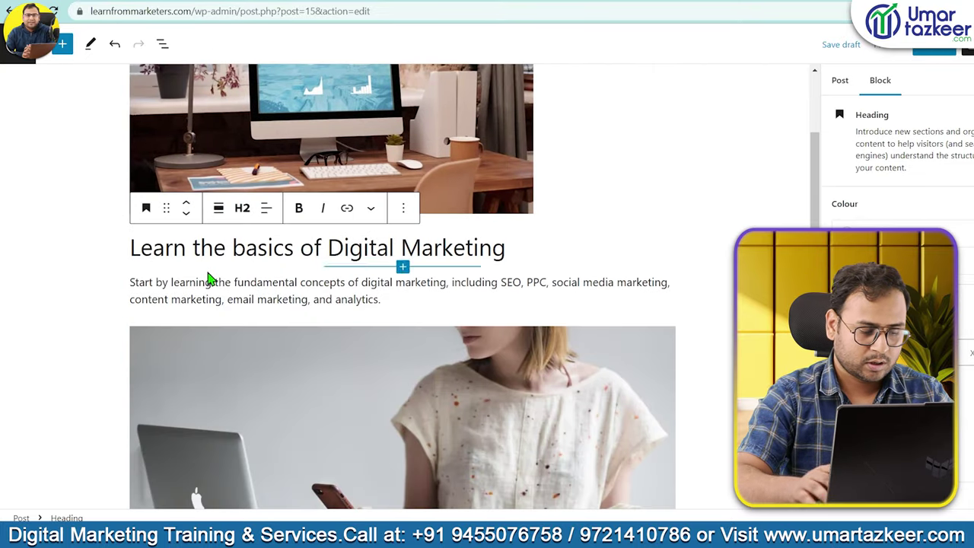
text(1-)
scroll(259, 350, down, 5)
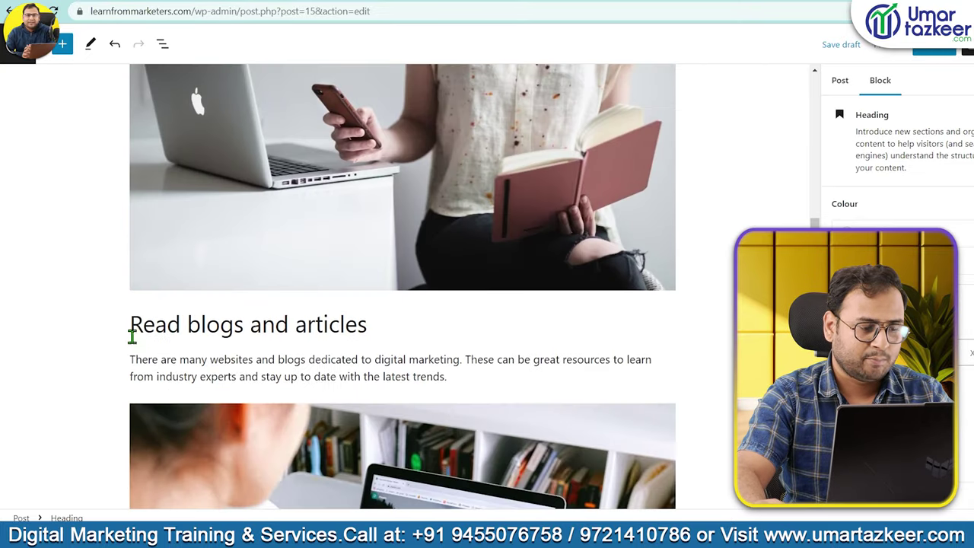
click(133, 328)
text(2-)
- Prefix the heading "Take online courses" with "3-" and the heading "Attend webinars and conferences" with "4-"
scroll(320, 354, down, 8)
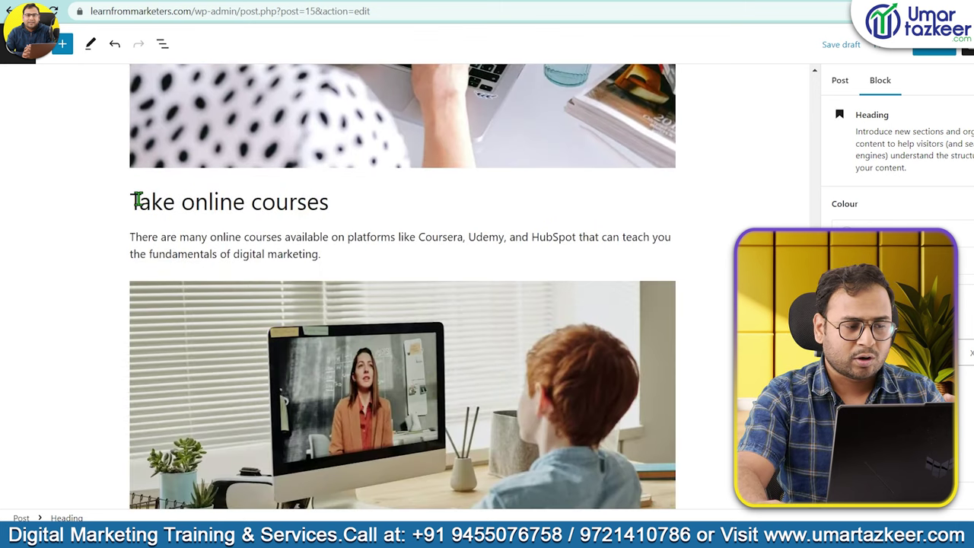
click(137, 199)
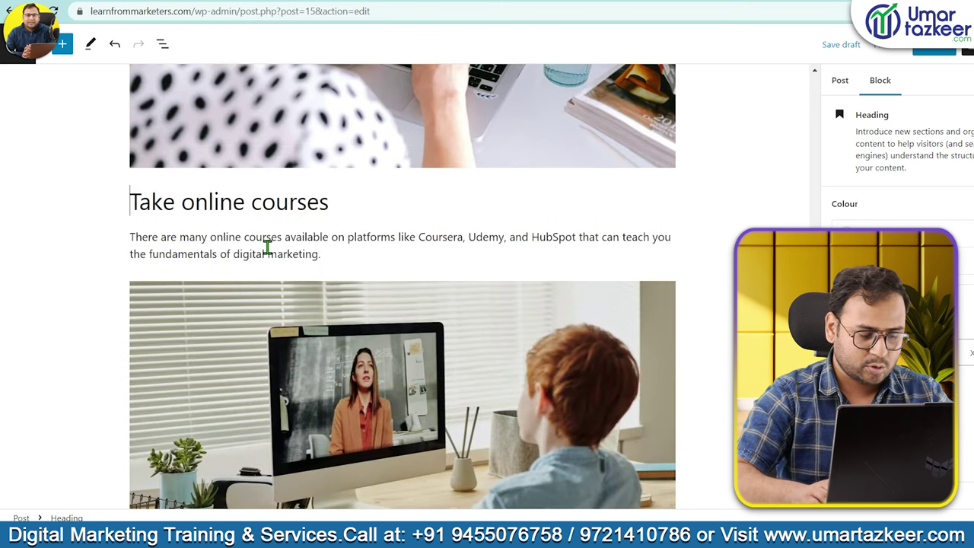
text(3-)
scroll(386, 351, down, 4)
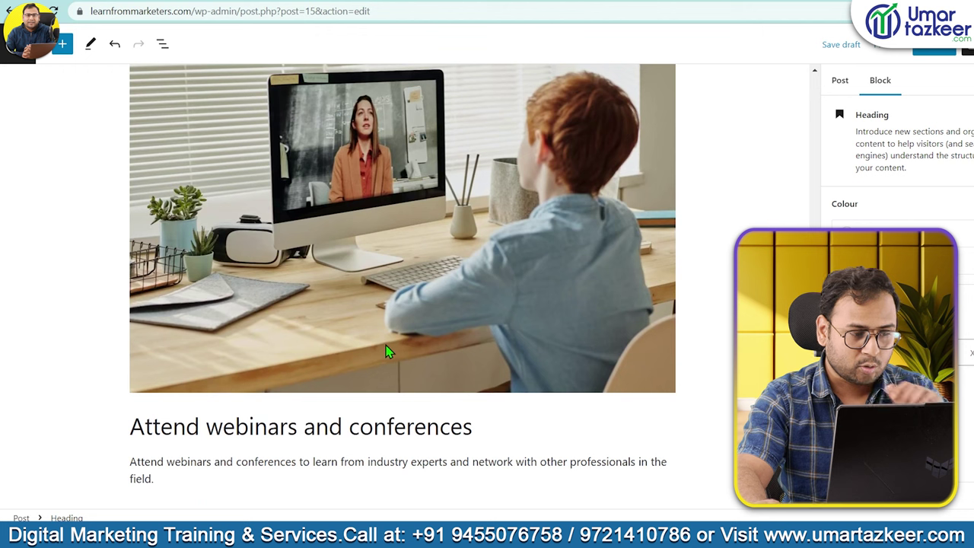
click(130, 423)
text(4-)
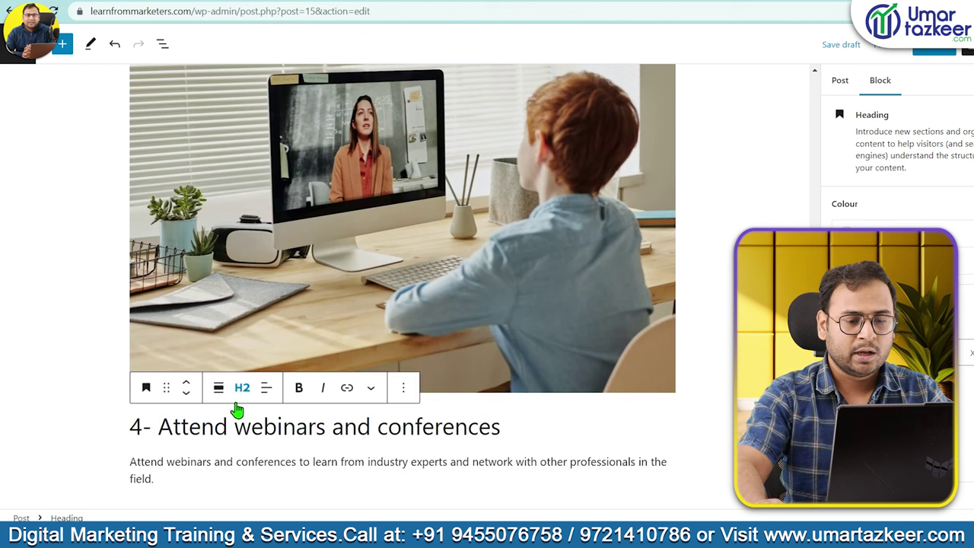
- Review the numbered sections and their images, and view the block settings of the image under "Take online courses"
scroll(567, 298, up, 15)
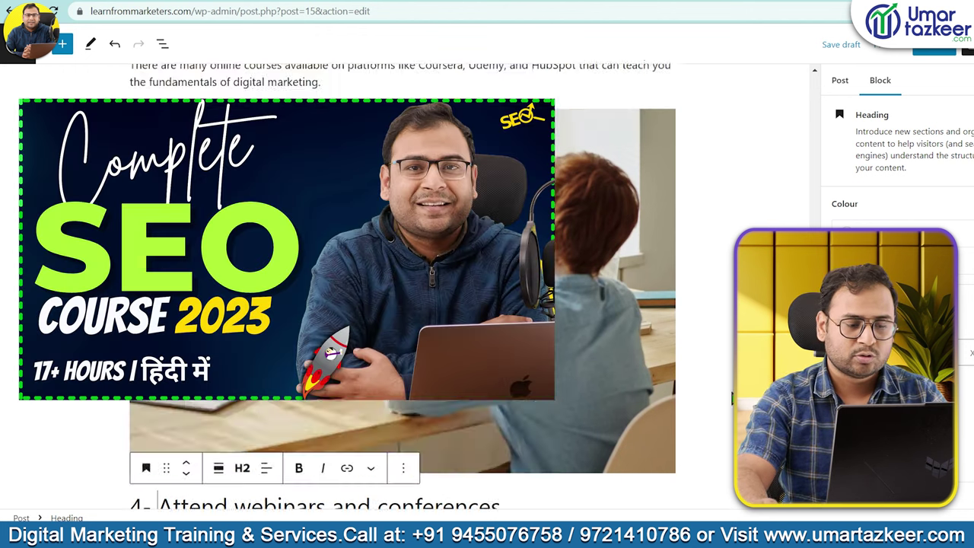
scroll(567, 298, down, 10)
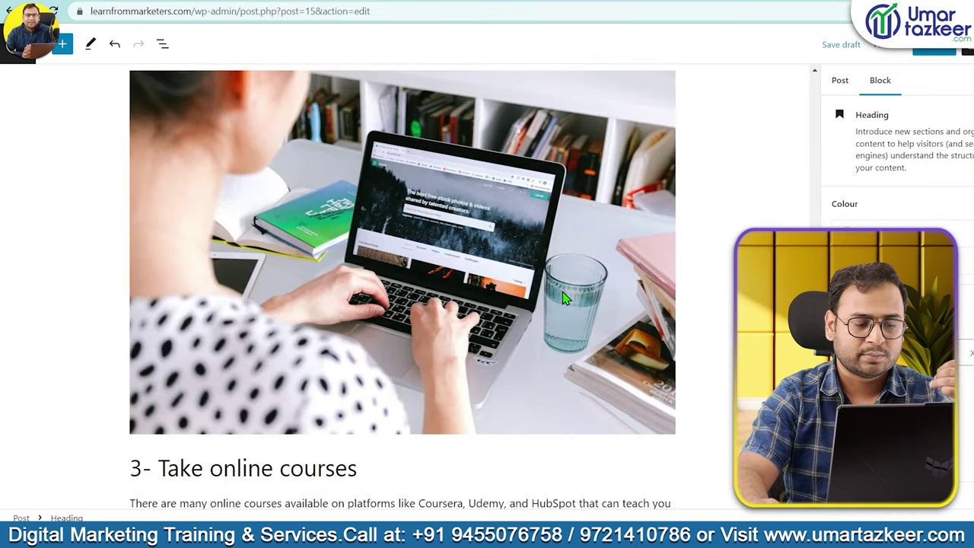
scroll(551, 295, down, 7)
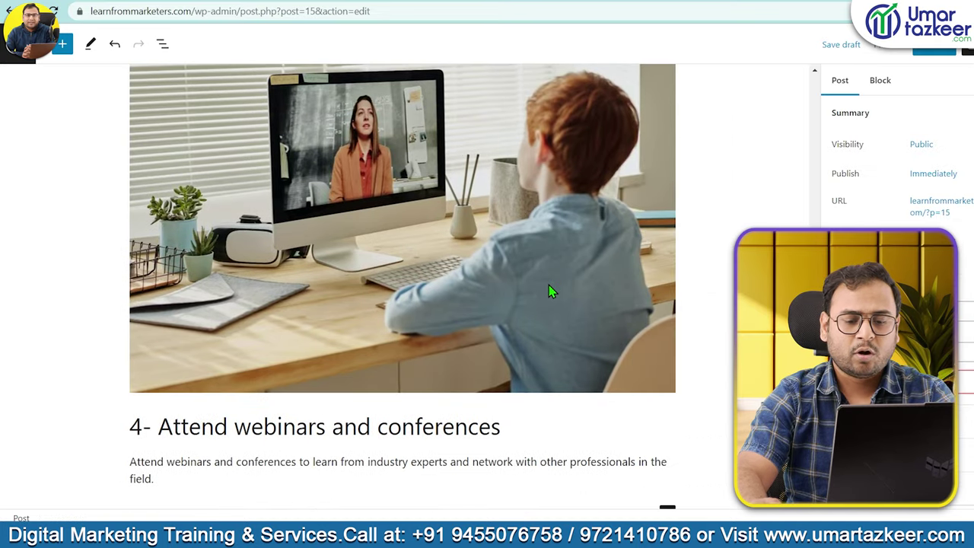
scroll(549, 285, up, 5)
scroll(571, 297, up, 4)
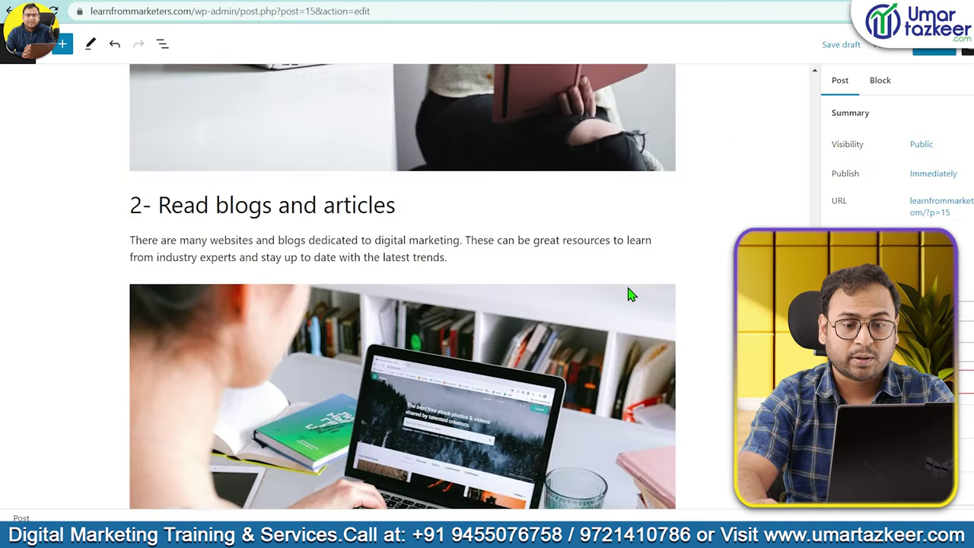
scroll(630, 291, down, 8)
click(411, 297)
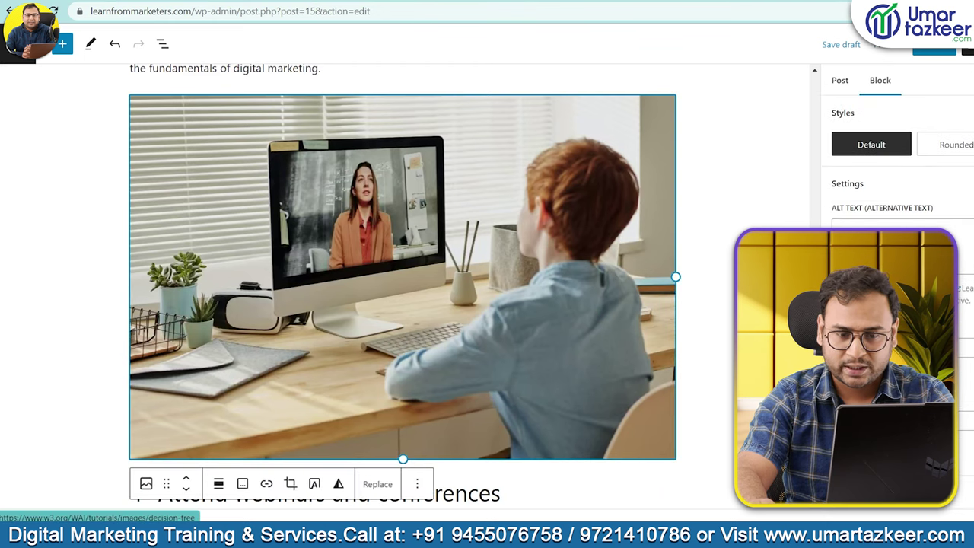
click(700, 256)
scroll(471, 266, up, 6)
scroll(470, 267, up, 5)
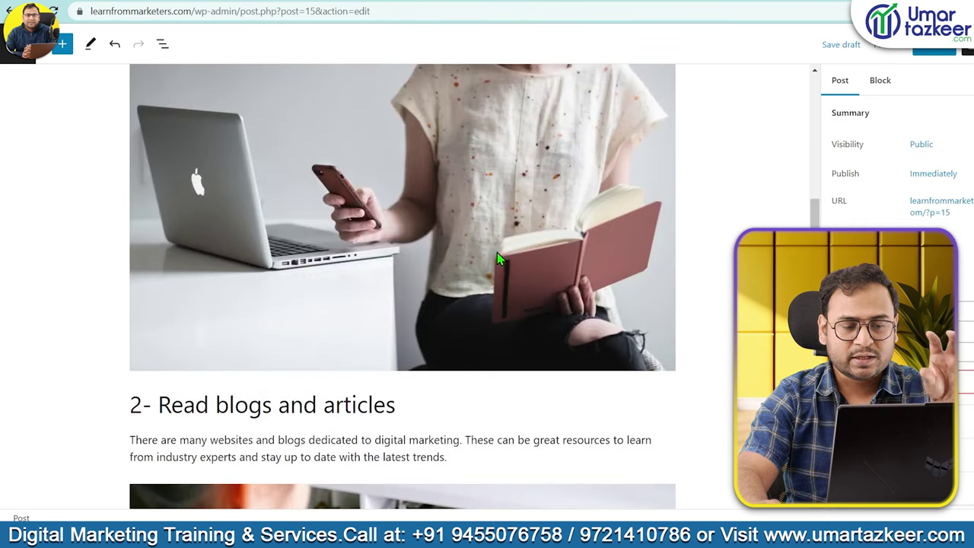
scroll(470, 266, down, 6)
scroll(898, 153, down, 3)
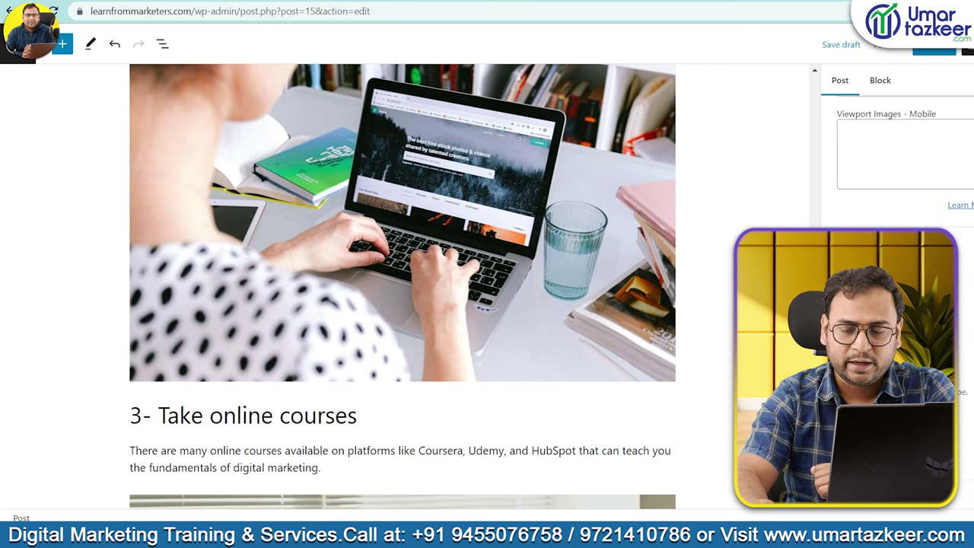
- Upload the photo of a computer and lamp on a wooden desk from the Downloads folder and set it as the post's featured image
scroll(937, 353, up, 5)
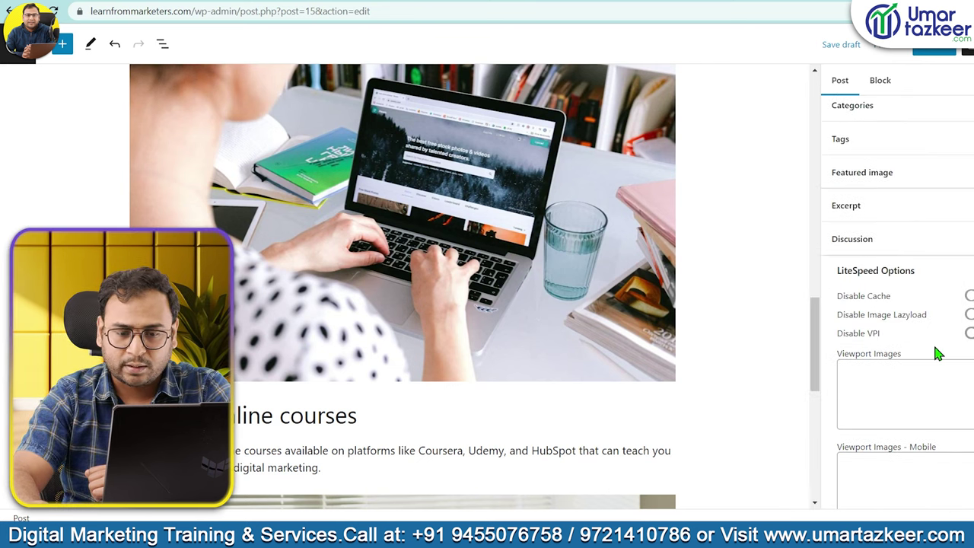
click(882, 175)
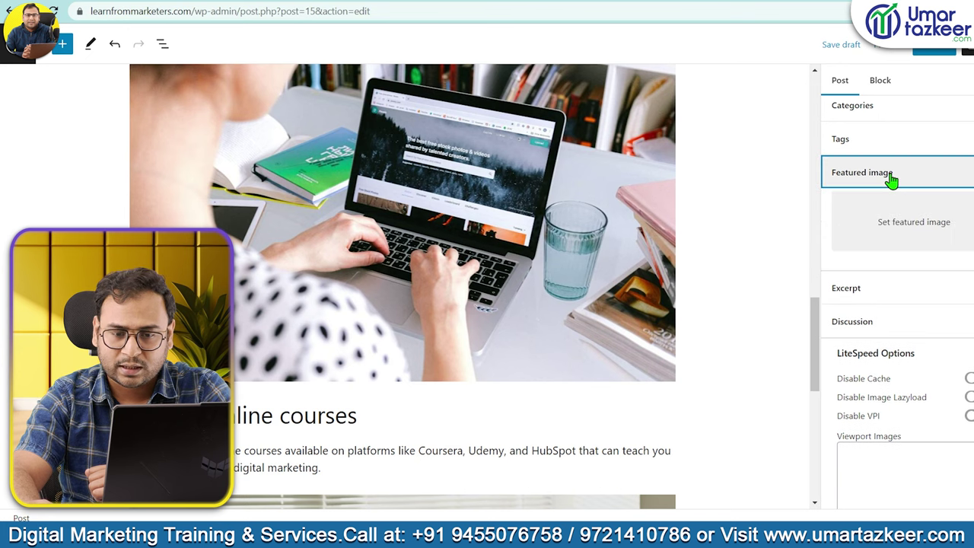
click(895, 223)
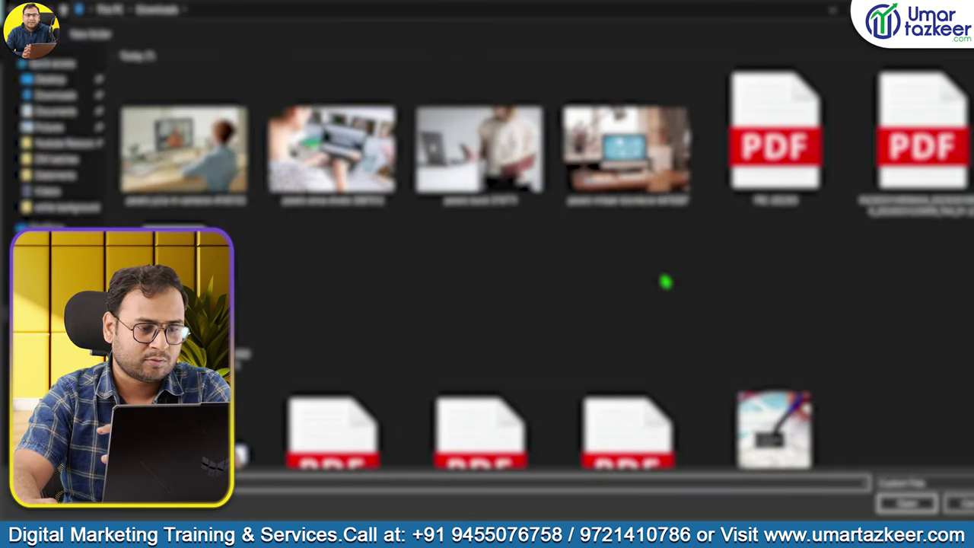
click(628, 219)
click(906, 503)
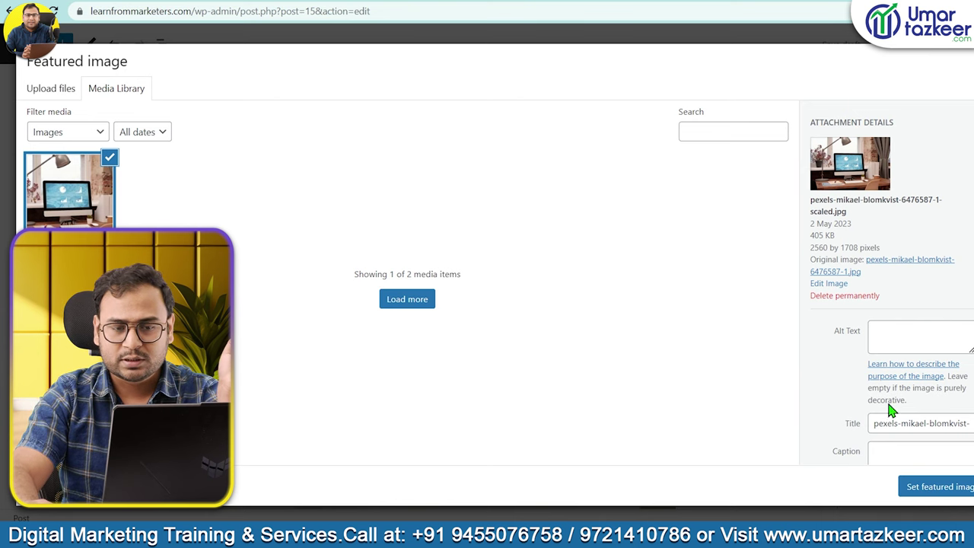
click(944, 487)
- Assign the post to the Marketing category
scroll(971, 289, up, 4)
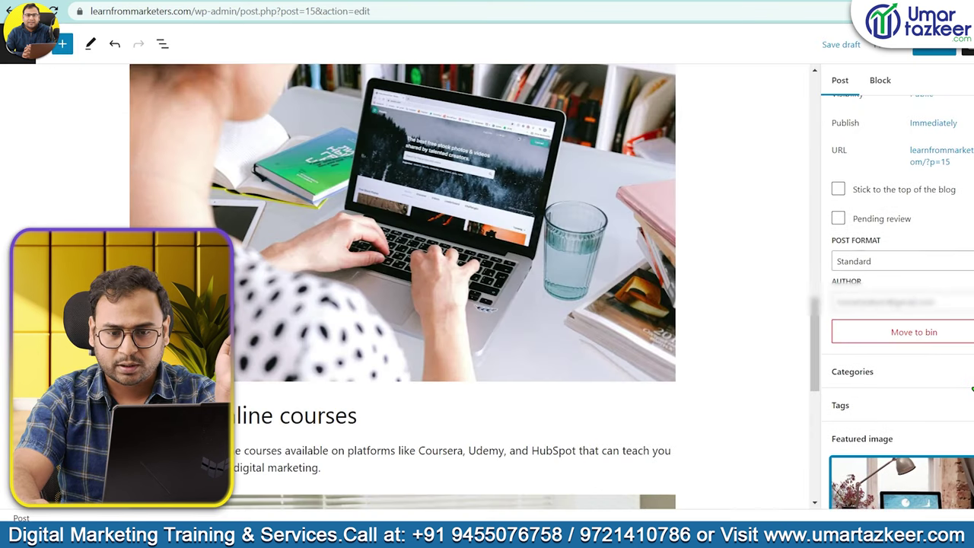
scroll(919, 292, up, 2)
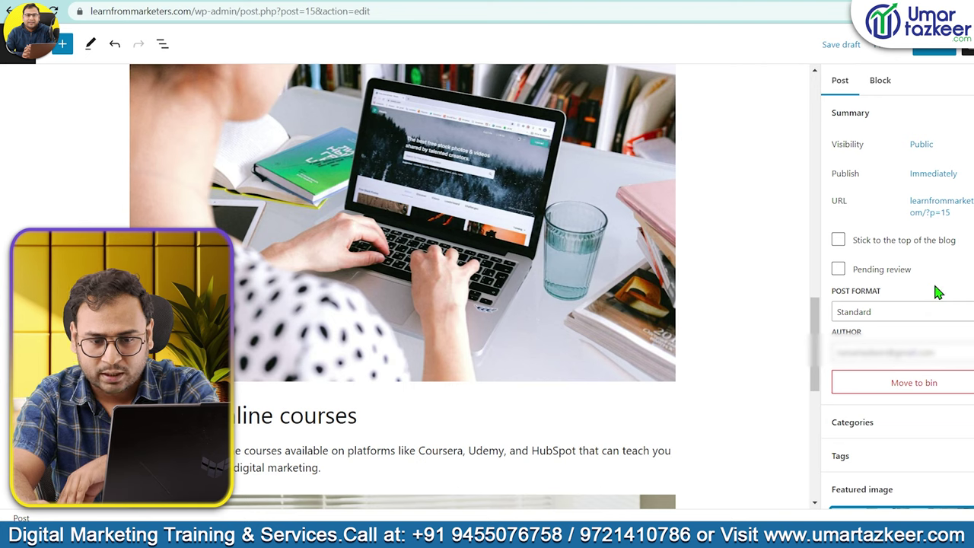
scroll(937, 293, down, 5)
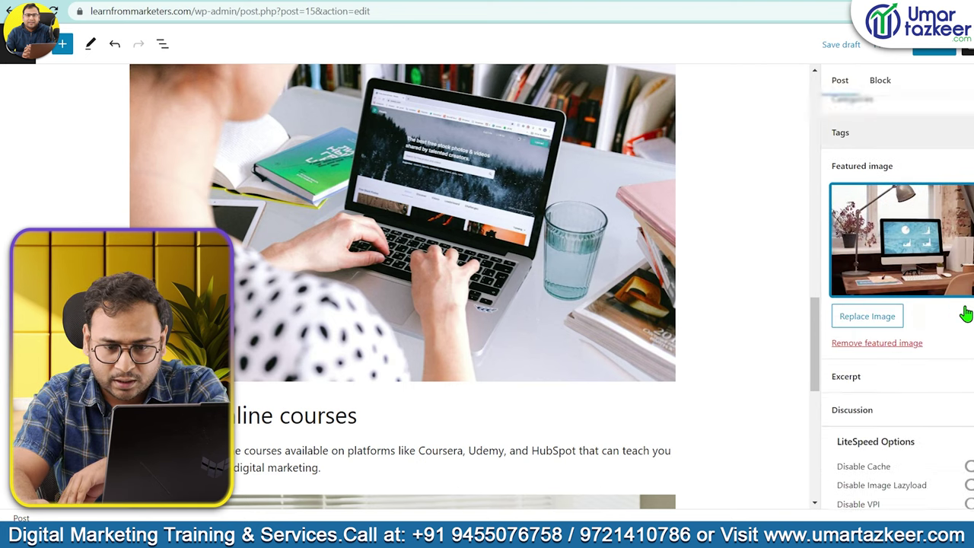
scroll(965, 308, up, 3)
click(913, 229)
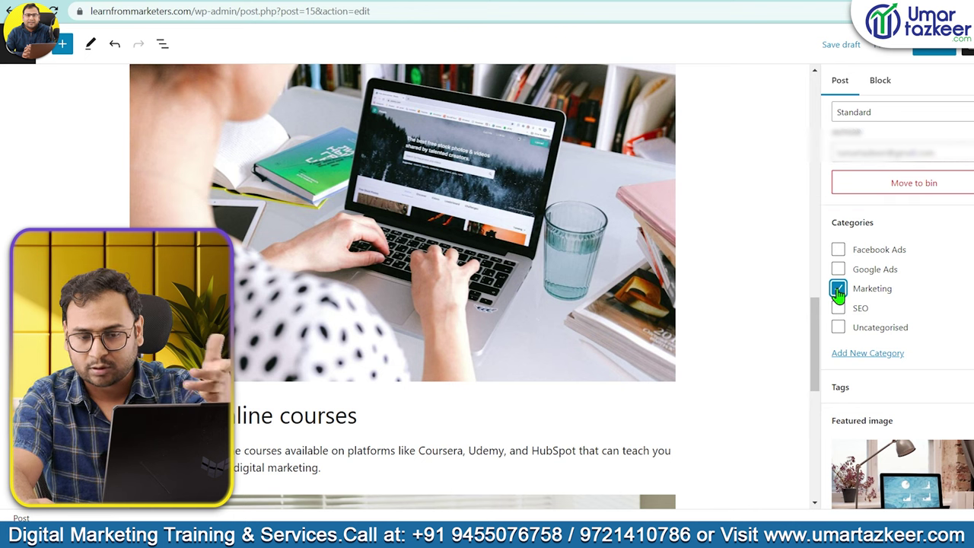
- Check the remaining post settings and the permalink, and publish the post
scroll(937, 303, down, 6)
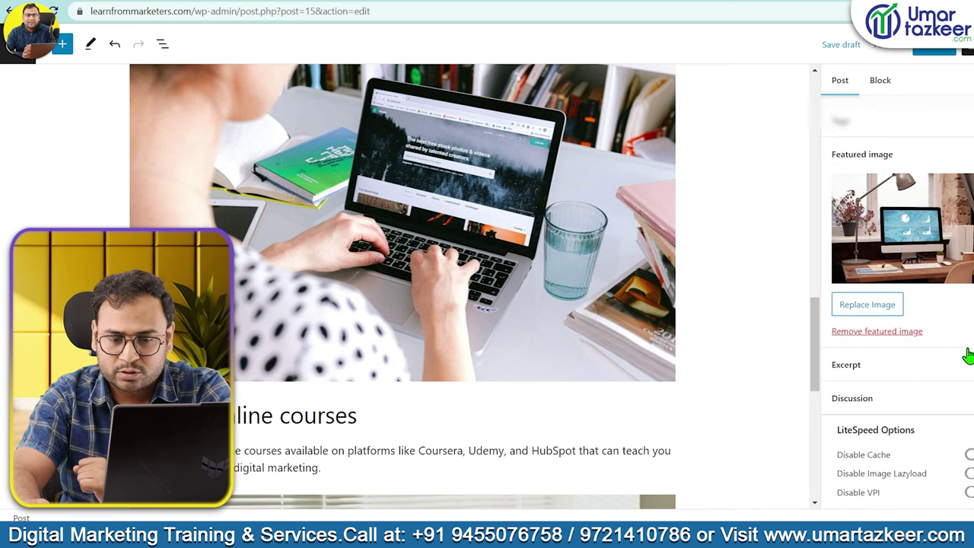
scroll(965, 360, down, 4)
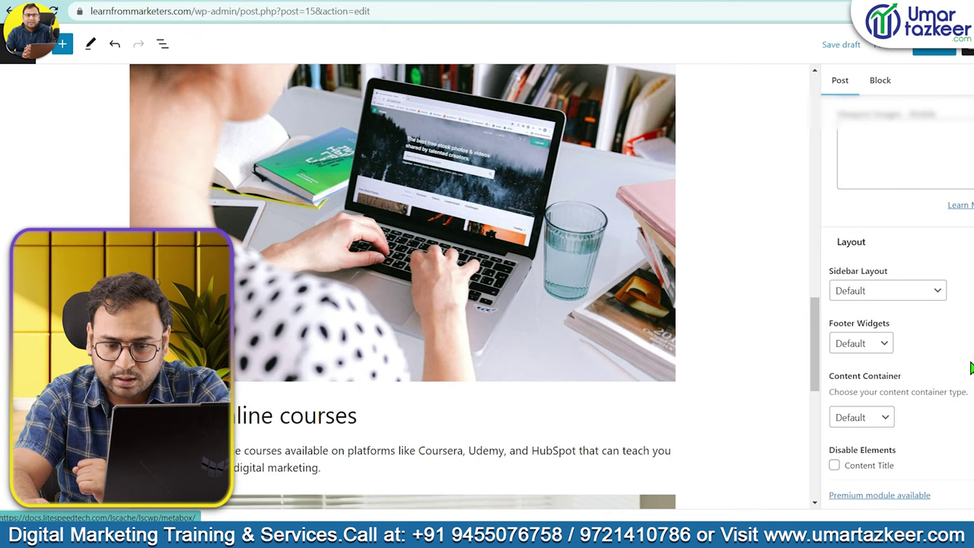
scroll(963, 367, up, 5)
click(950, 200)
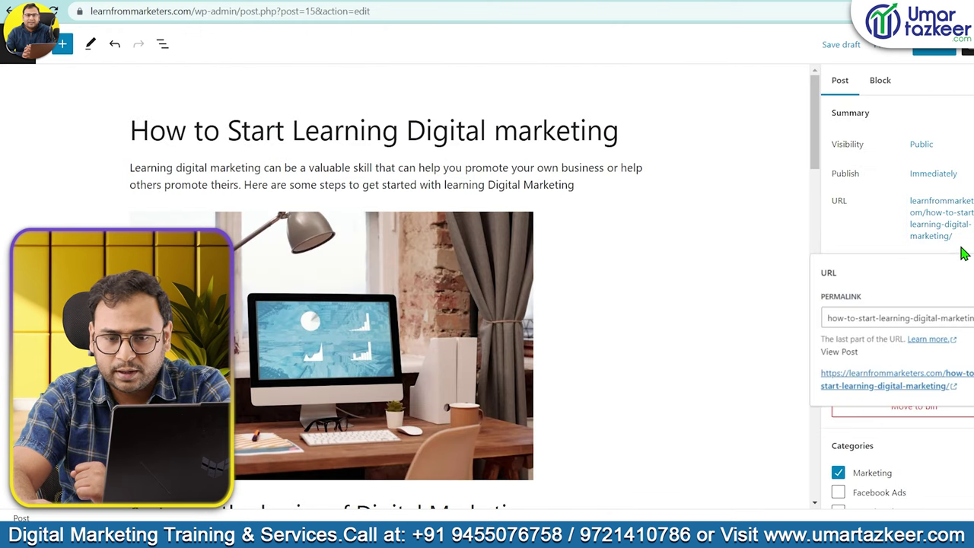
click(929, 312)
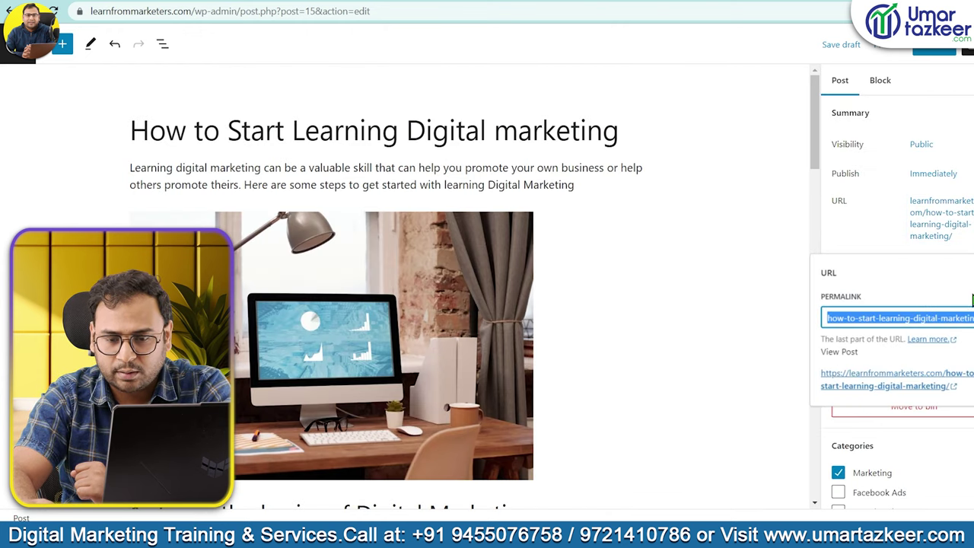
key(Escape)
click(936, 64)
click(938, 67)
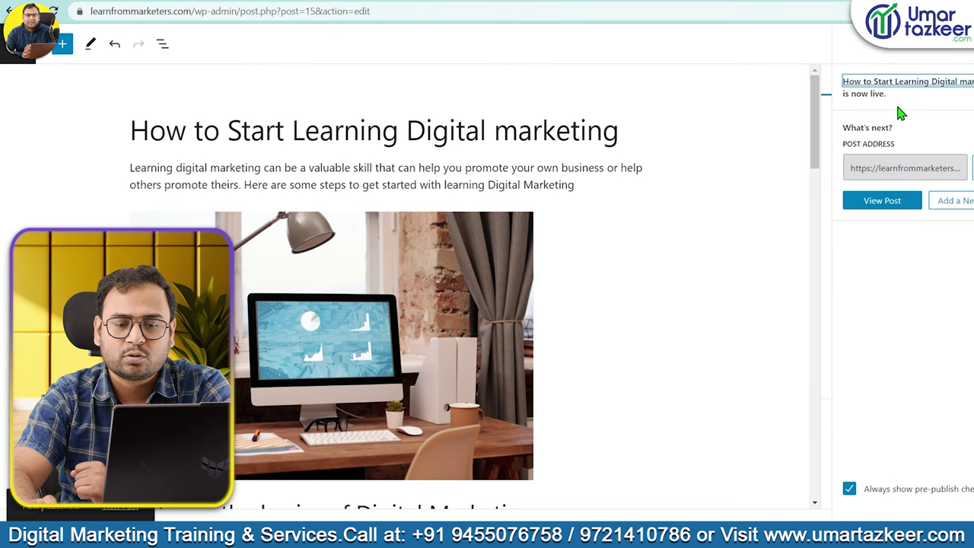
- Open the published post "How to Start Learning Digital marketing" on the live site and examine the permalink in its web address
click(883, 202)
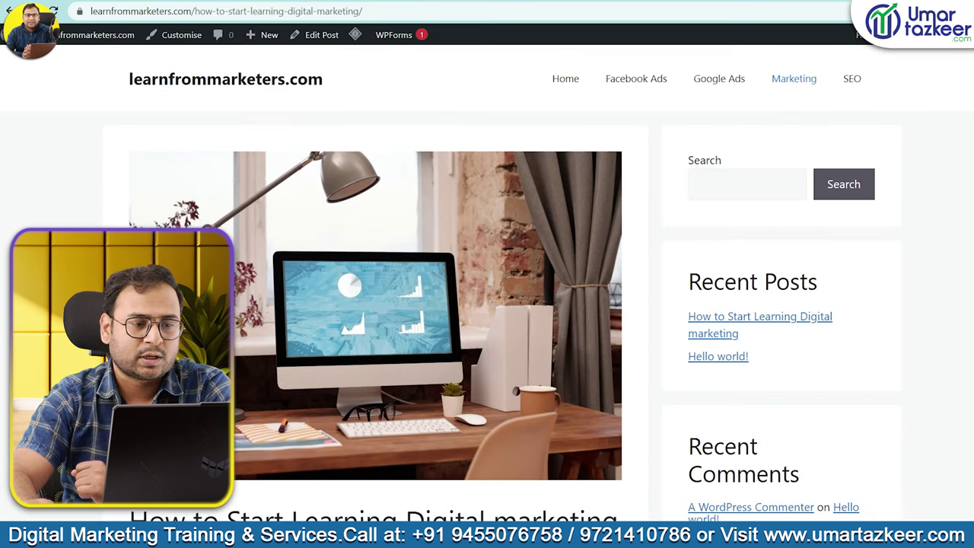
drag(197, 11, 414, 11)
click(500, 10)
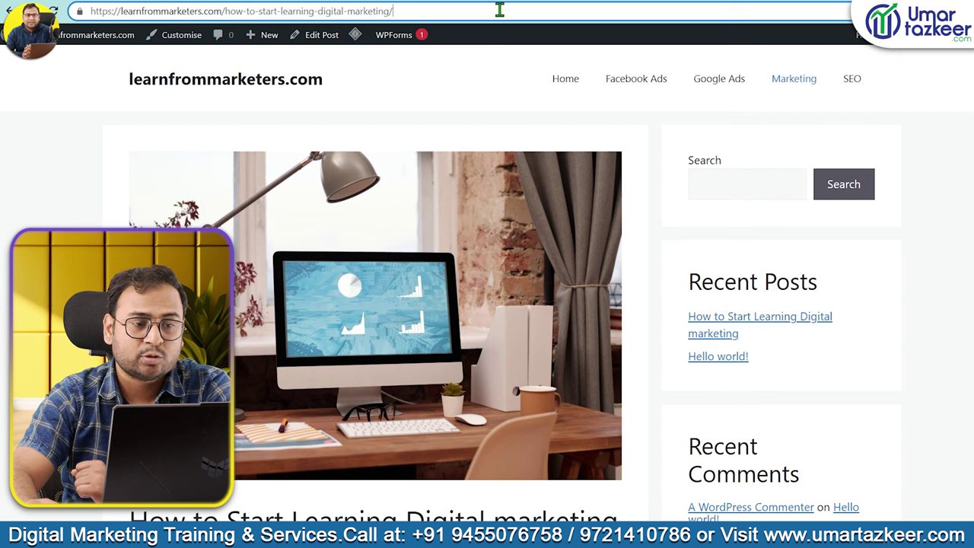
drag(244, 15, 304, 14)
click(256, 11)
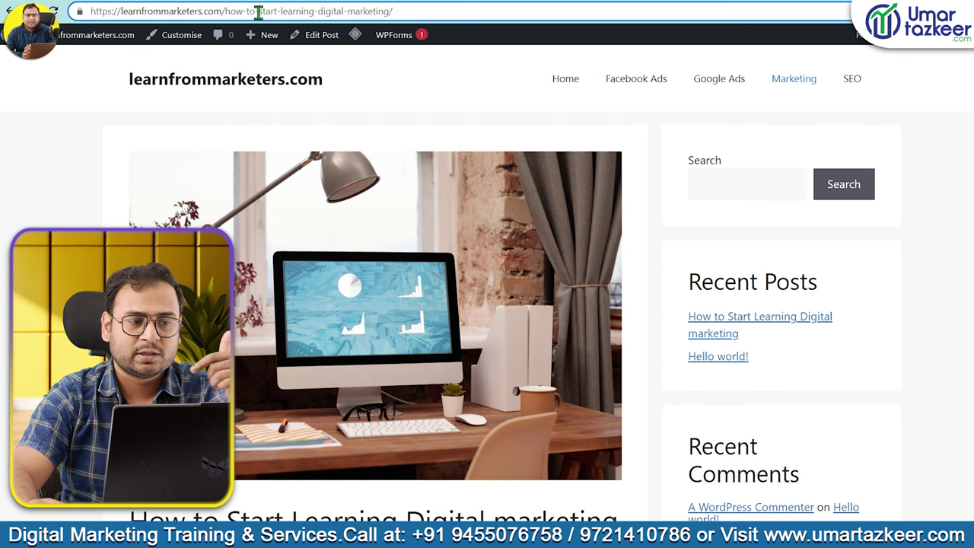
triple_click(262, 10)
click(503, 14)
drag(224, 14, 514, 14)
click(514, 14)
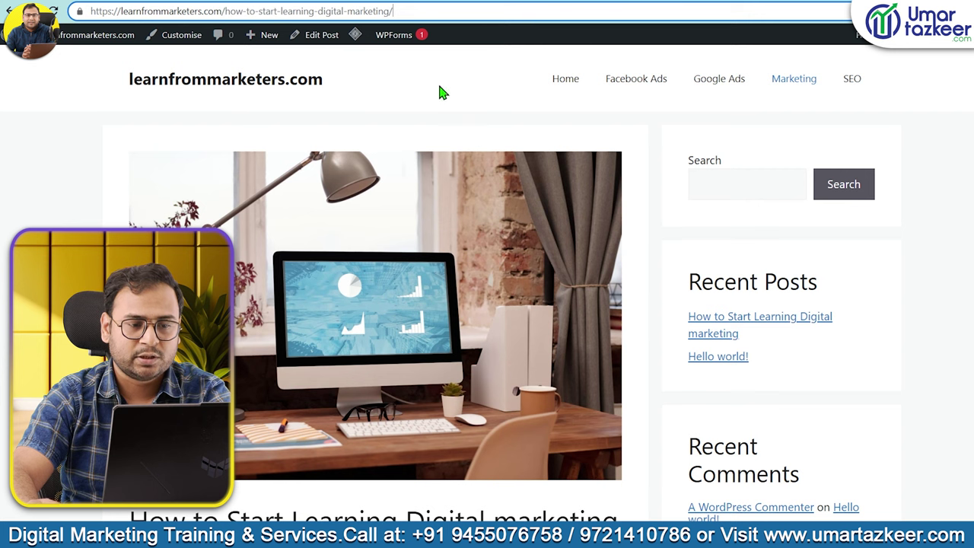
scroll(439, 91, down, 3)
scroll(499, 228, up, 3)
- Open the site's home page and check how the new post's title and featured image are displayed
click(202, 82)
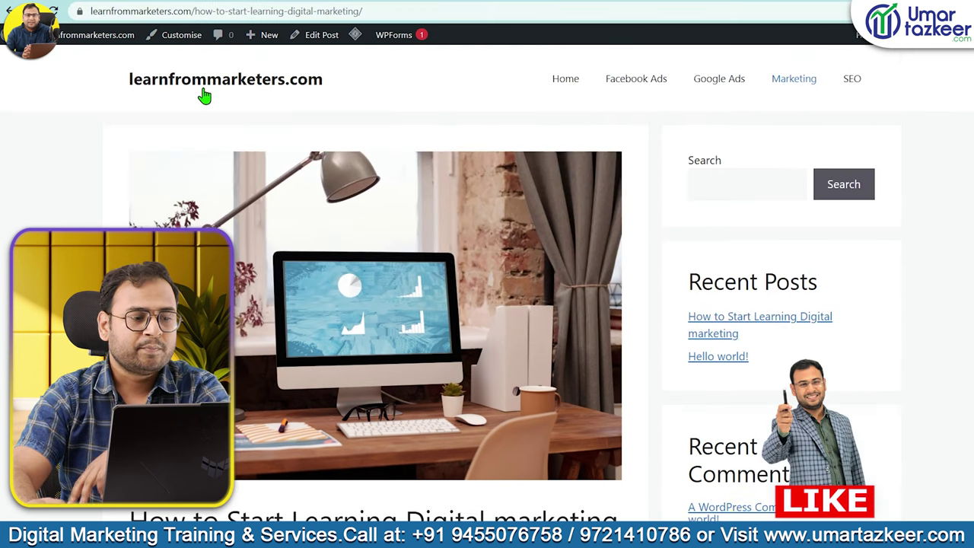
scroll(444, 319, down, 5)
scroll(443, 320, up, 10)
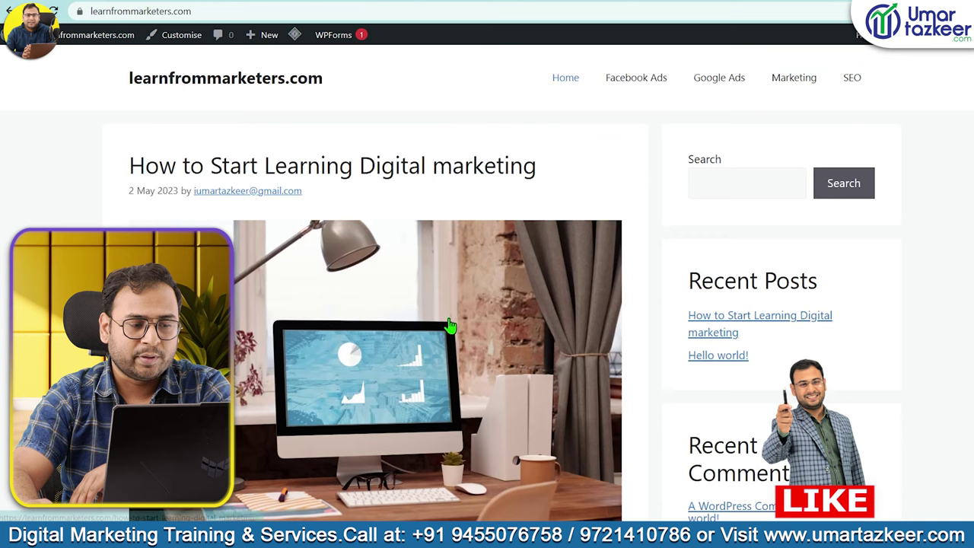
drag(120, 164, 548, 171)
click(565, 206)
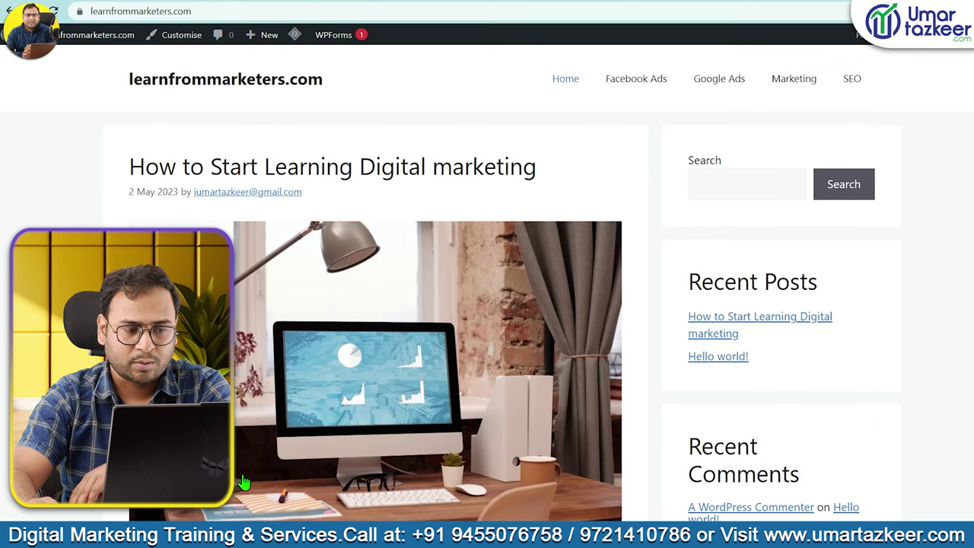
scroll(357, 347, down, 3)
scroll(426, 296, up, 3)
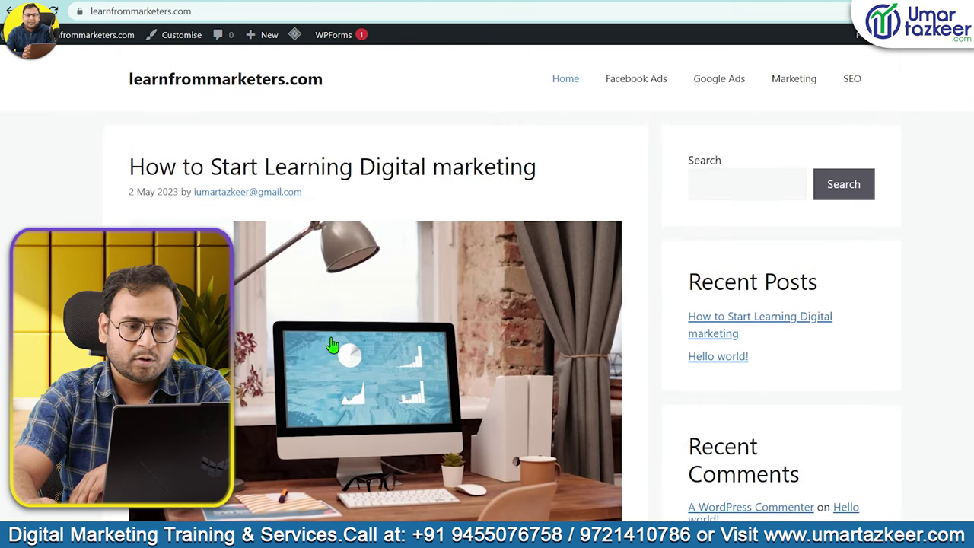
- View the Marketing category page and check its post listing, excerpt and the recent posts and comments widgets
click(794, 82)
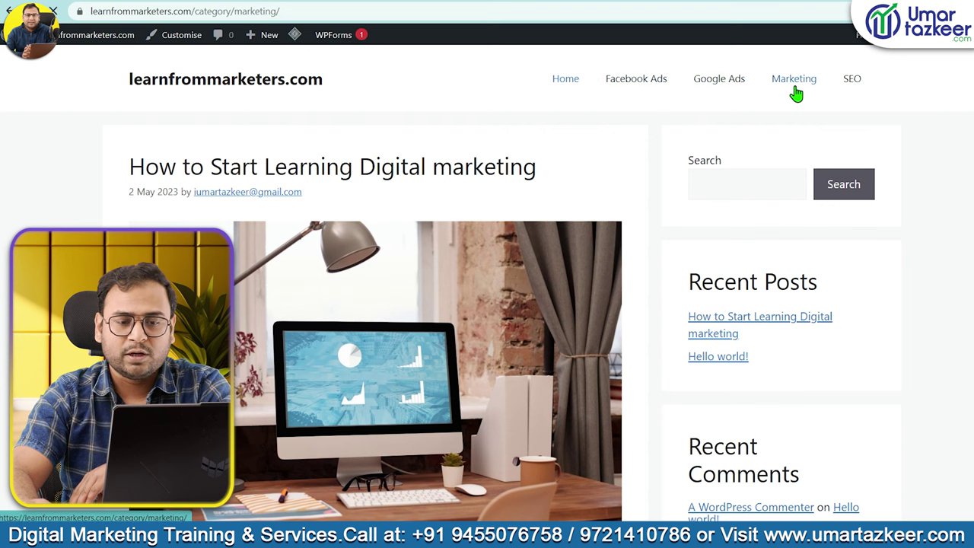
scroll(441, 302, down, 5)
scroll(441, 410, up, 4)
scroll(441, 411, up, 2)
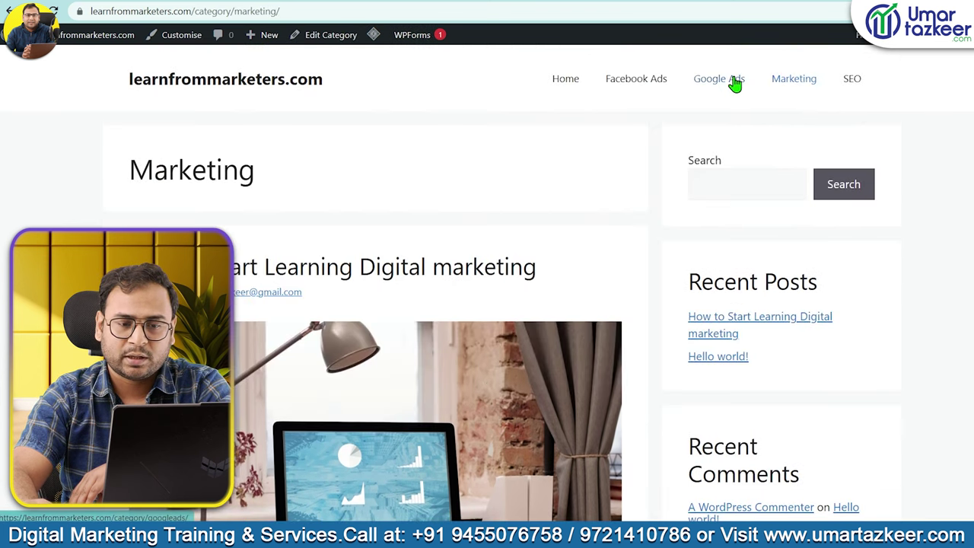
click(736, 79)
click(792, 83)
scroll(702, 276, down, 5)
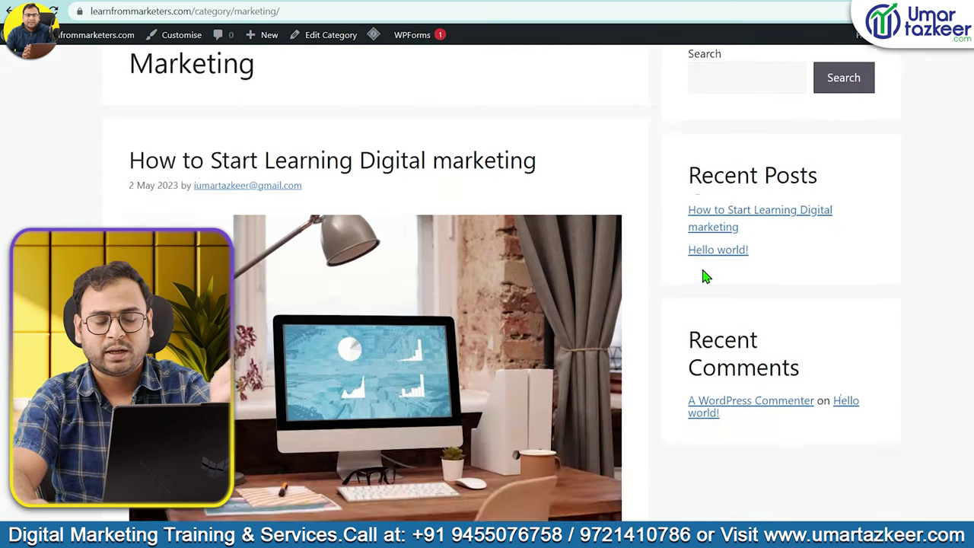
scroll(502, 320, up, 5)
scroll(525, 312, down, 5)
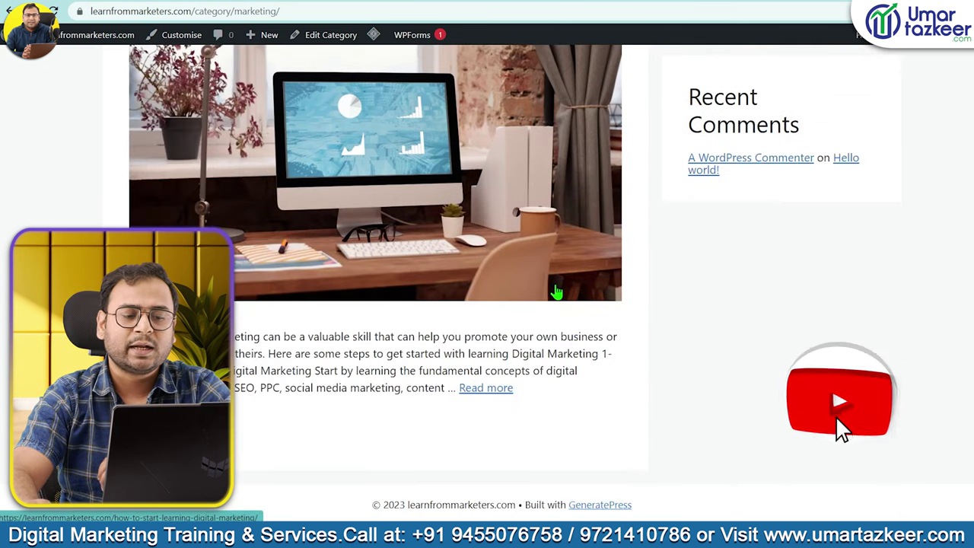
scroll(802, 190, up, 2)
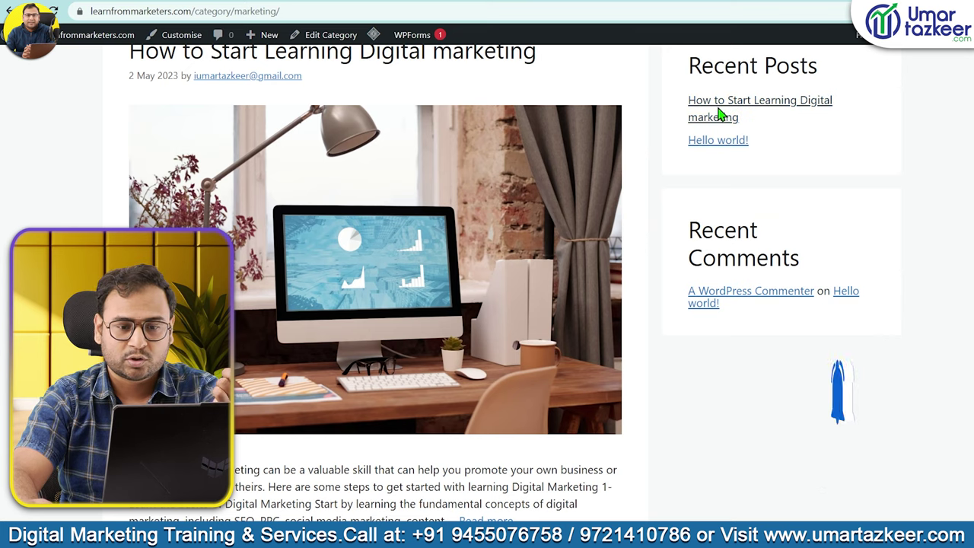
scroll(711, 284, up, 2)
scroll(702, 279, down, 3)
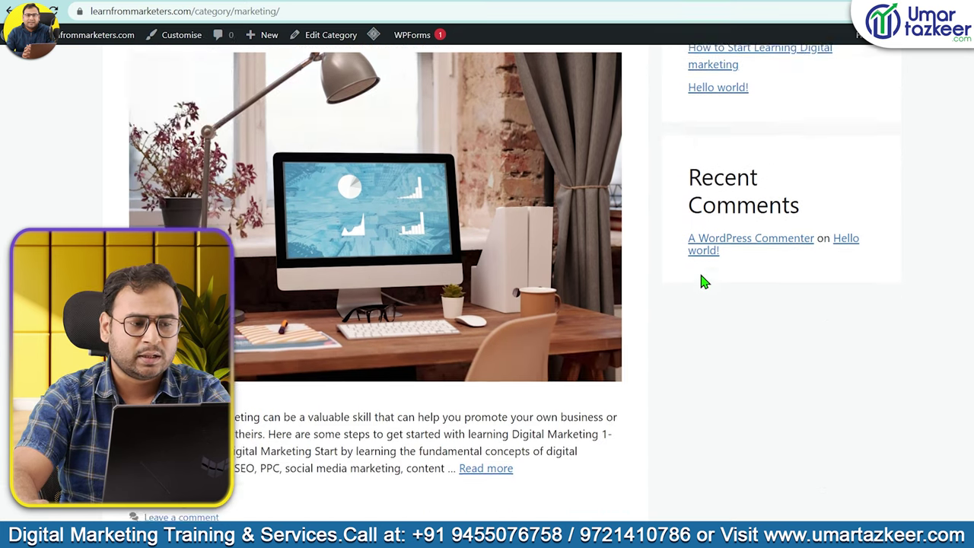
scroll(703, 278, up, 4)
- Return to the site's home page and look over the post listing once more
click(208, 82)
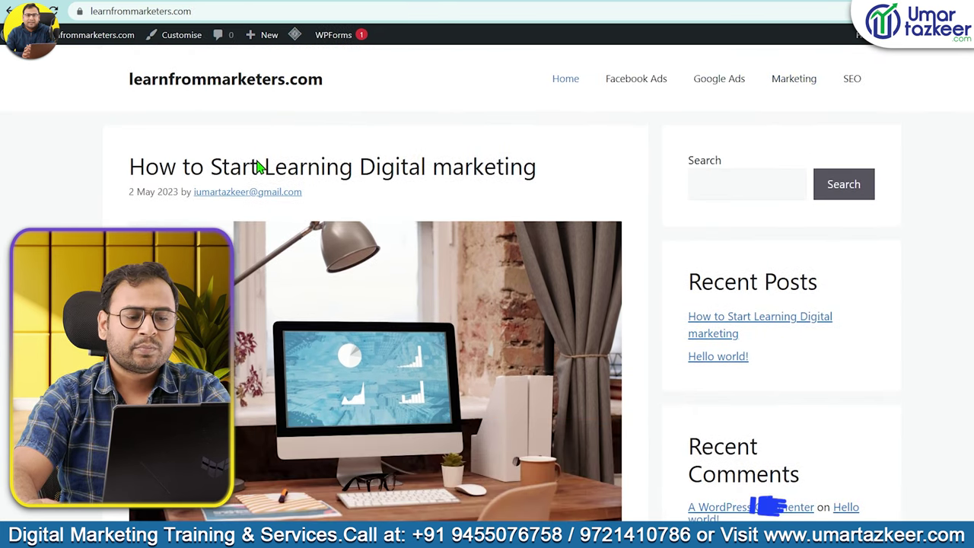
scroll(423, 230, down, 5)
scroll(468, 306, up, 5)
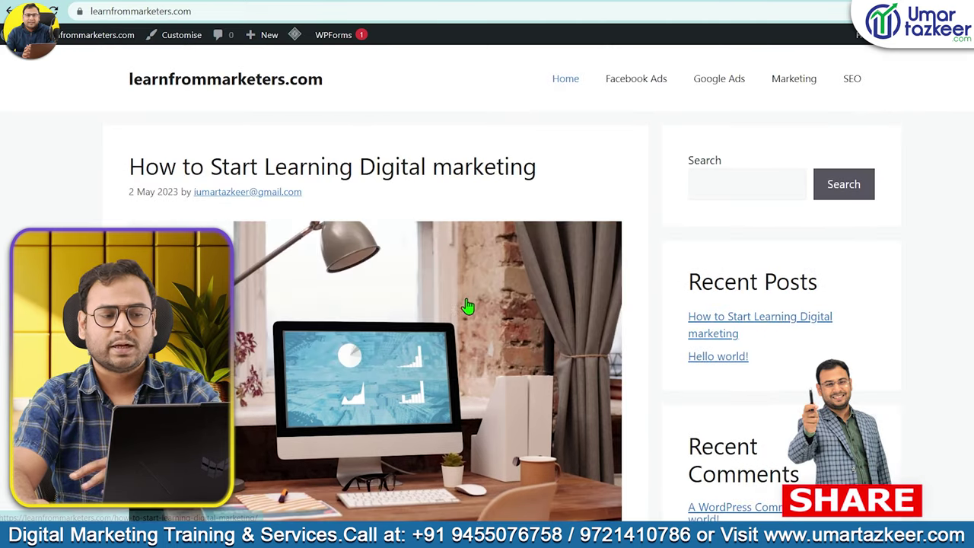